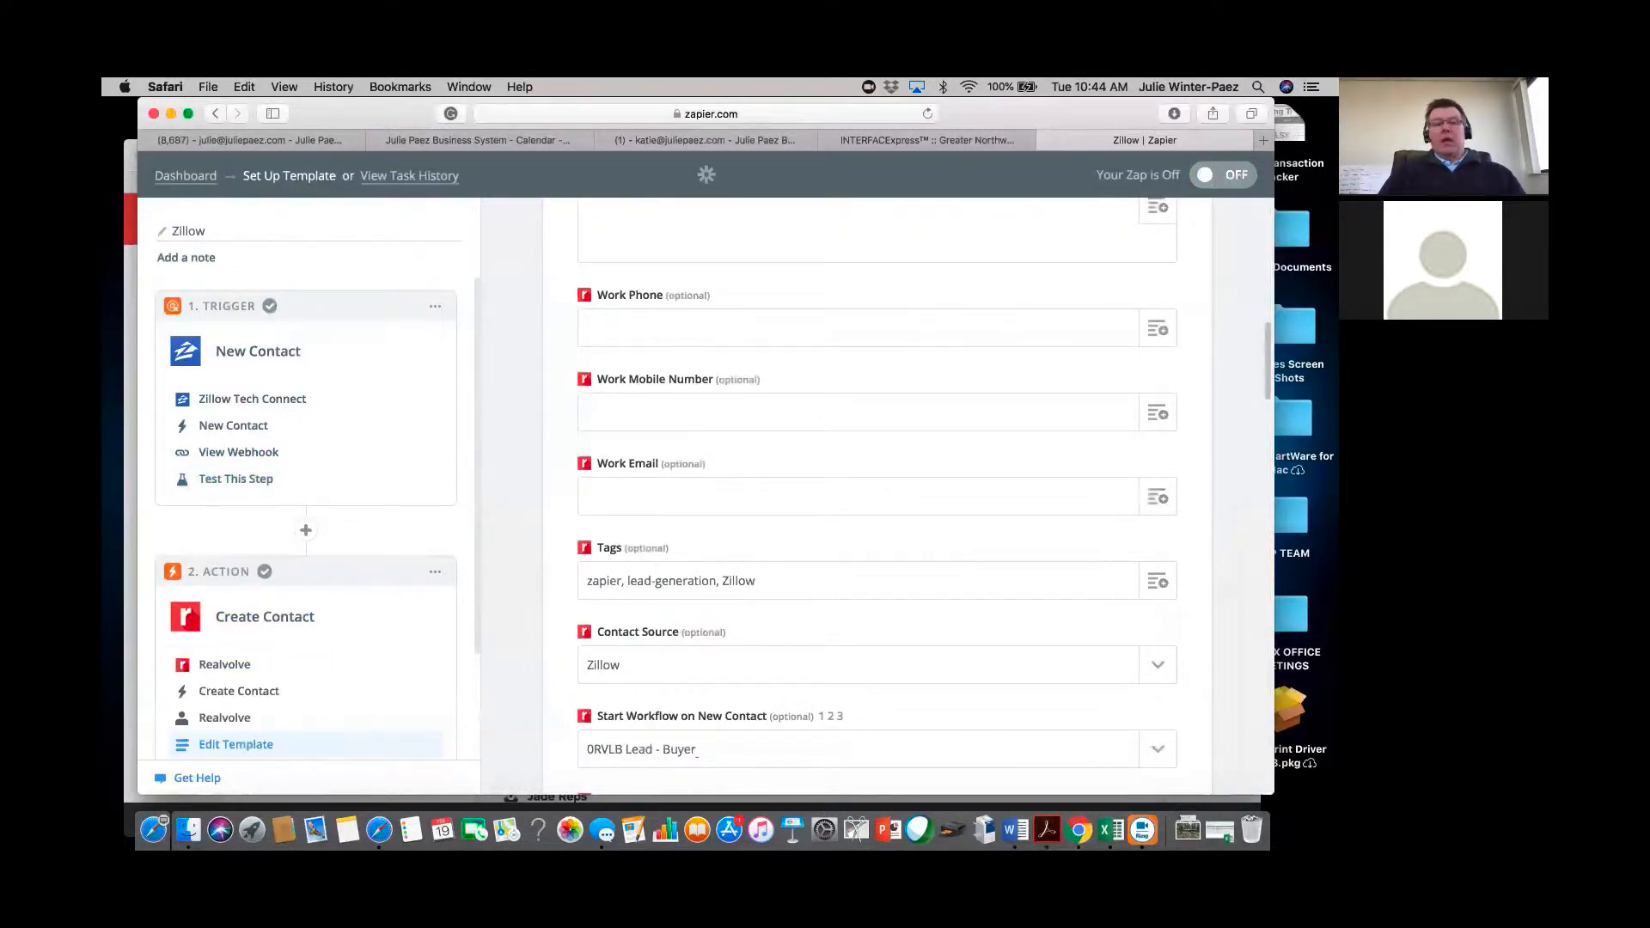
Review the available Record Owner users, then insert a step between the Zillow trigger and Realvolve action.
scroll(877, 499, "down", 3)
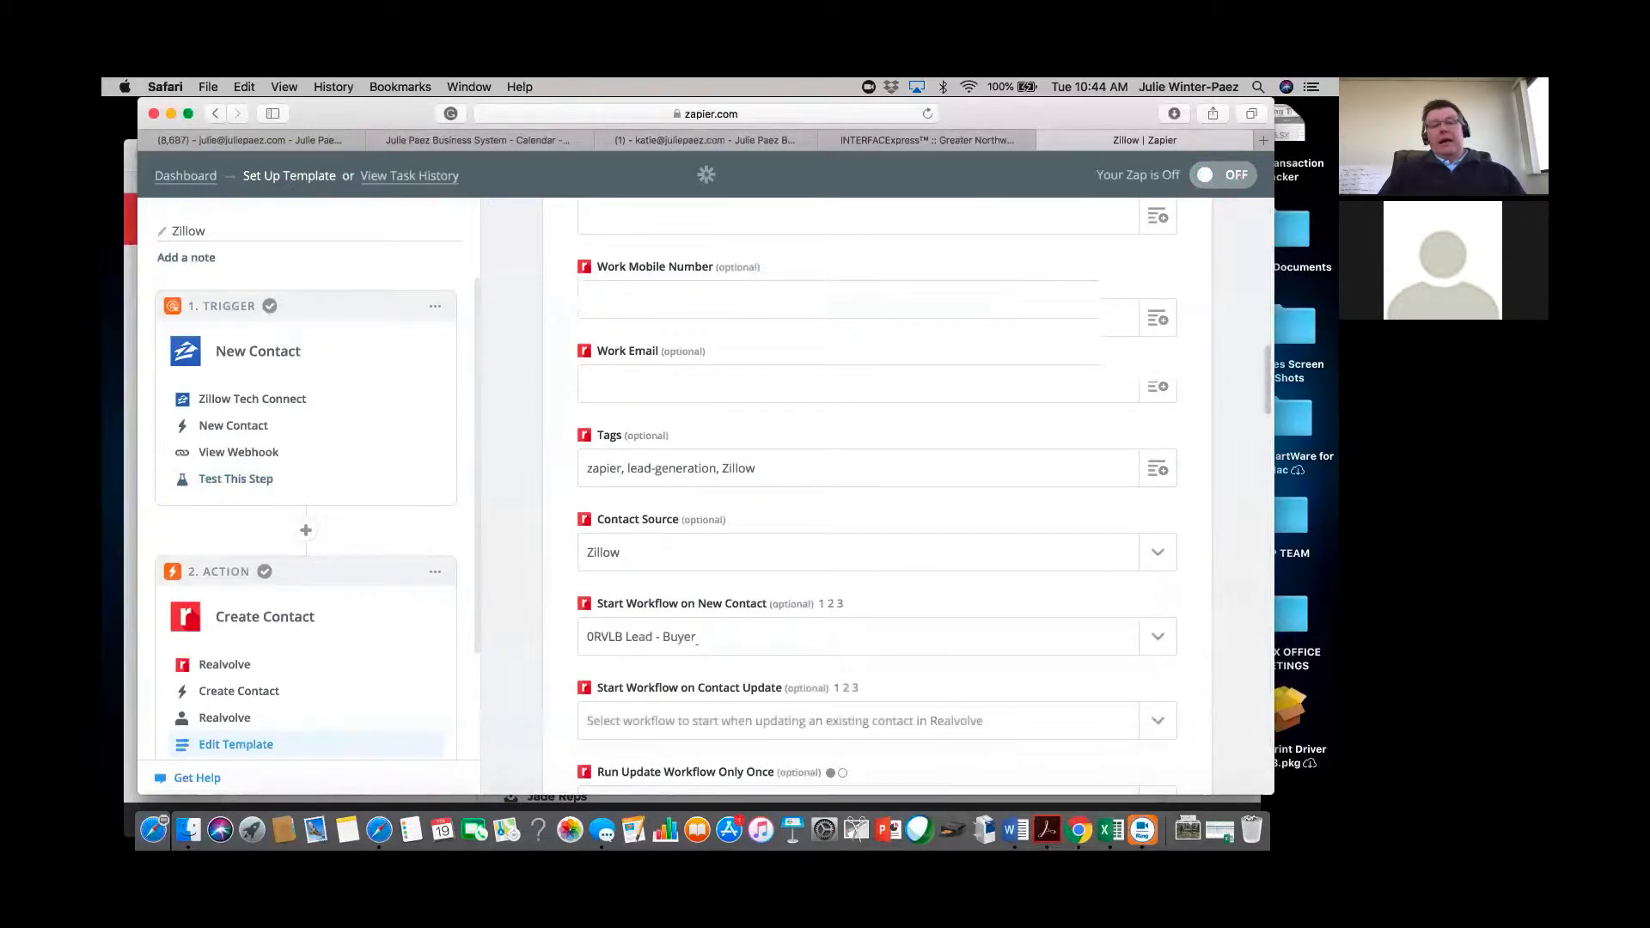
scroll(877, 499, "down", 6)
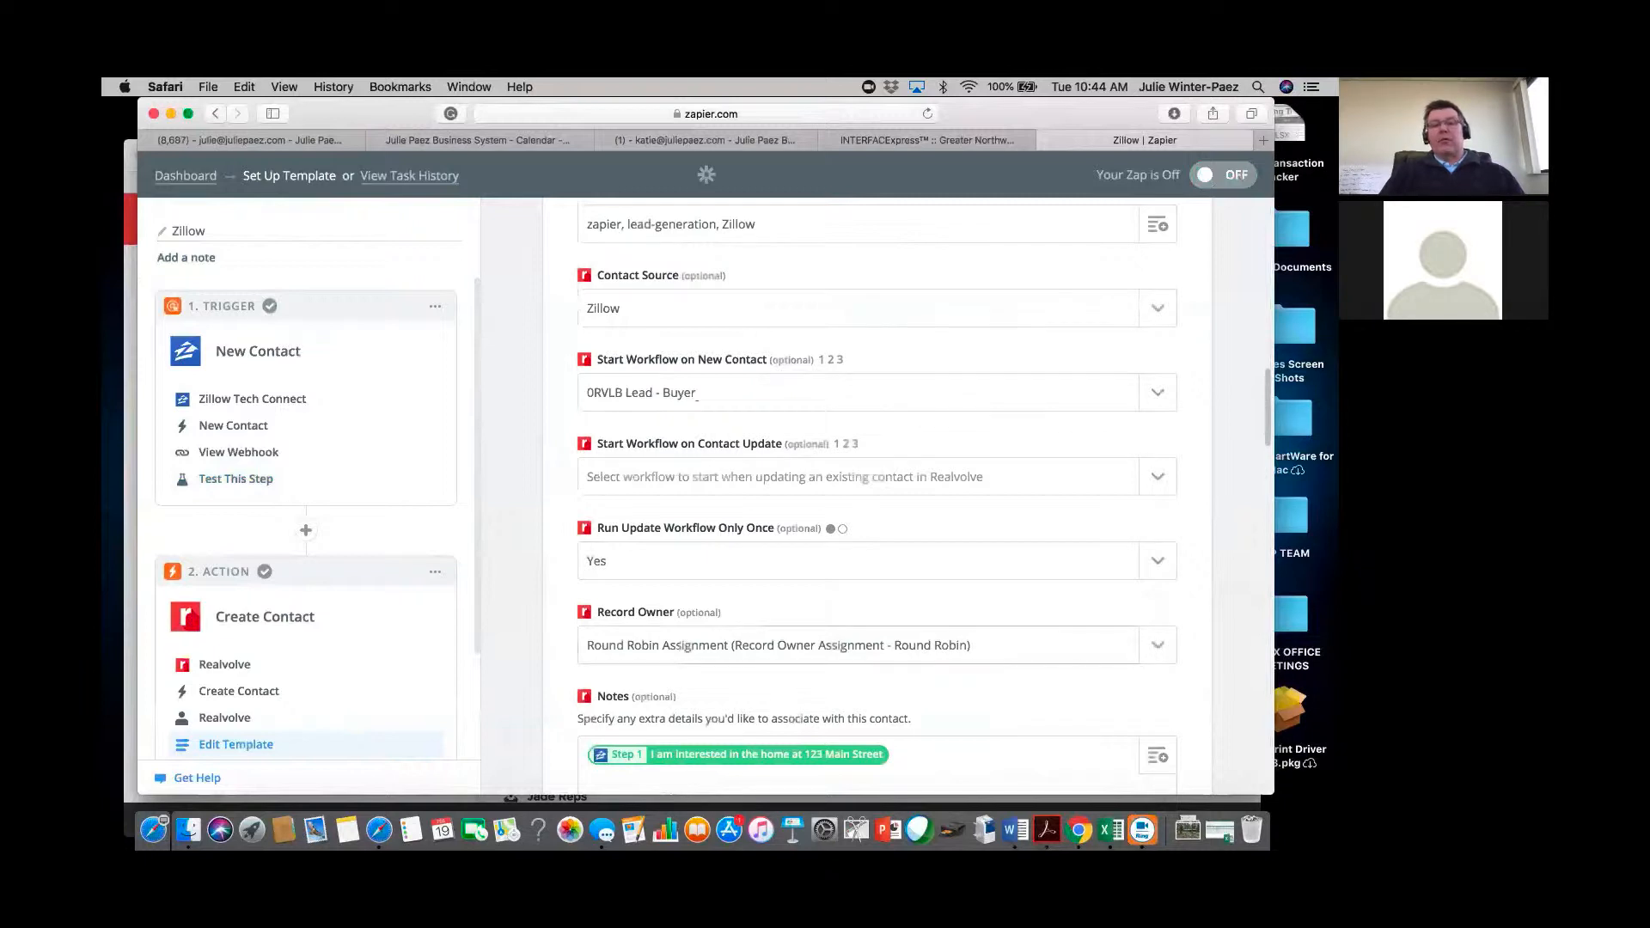
left_click(1158, 646)
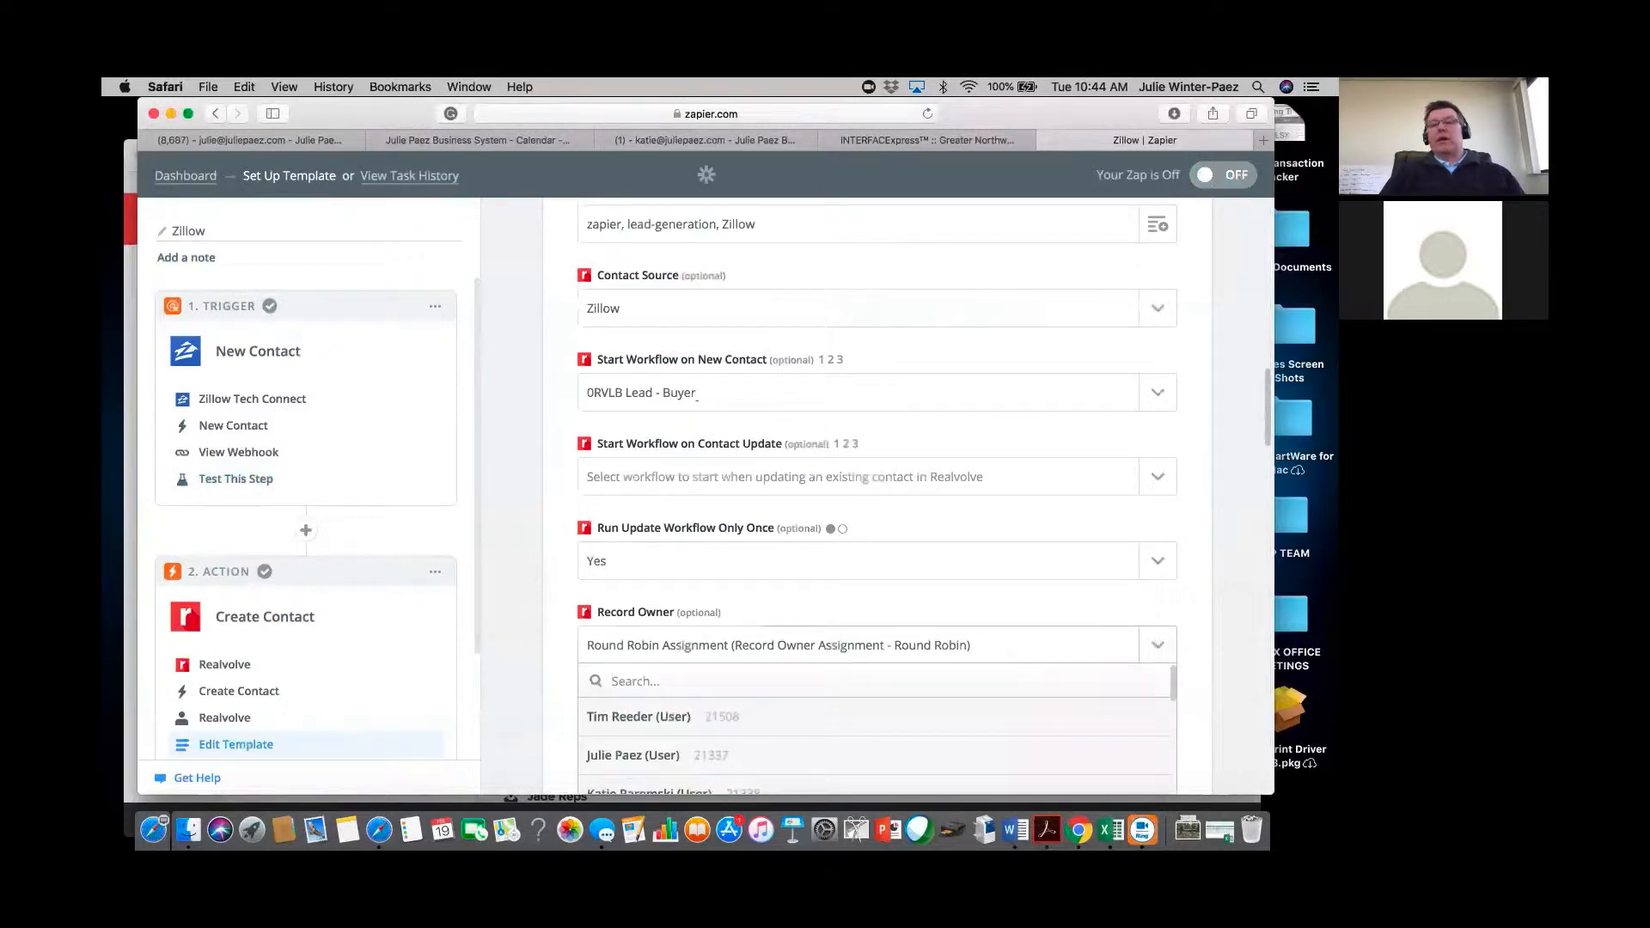
scroll(877, 498, "down", 6)
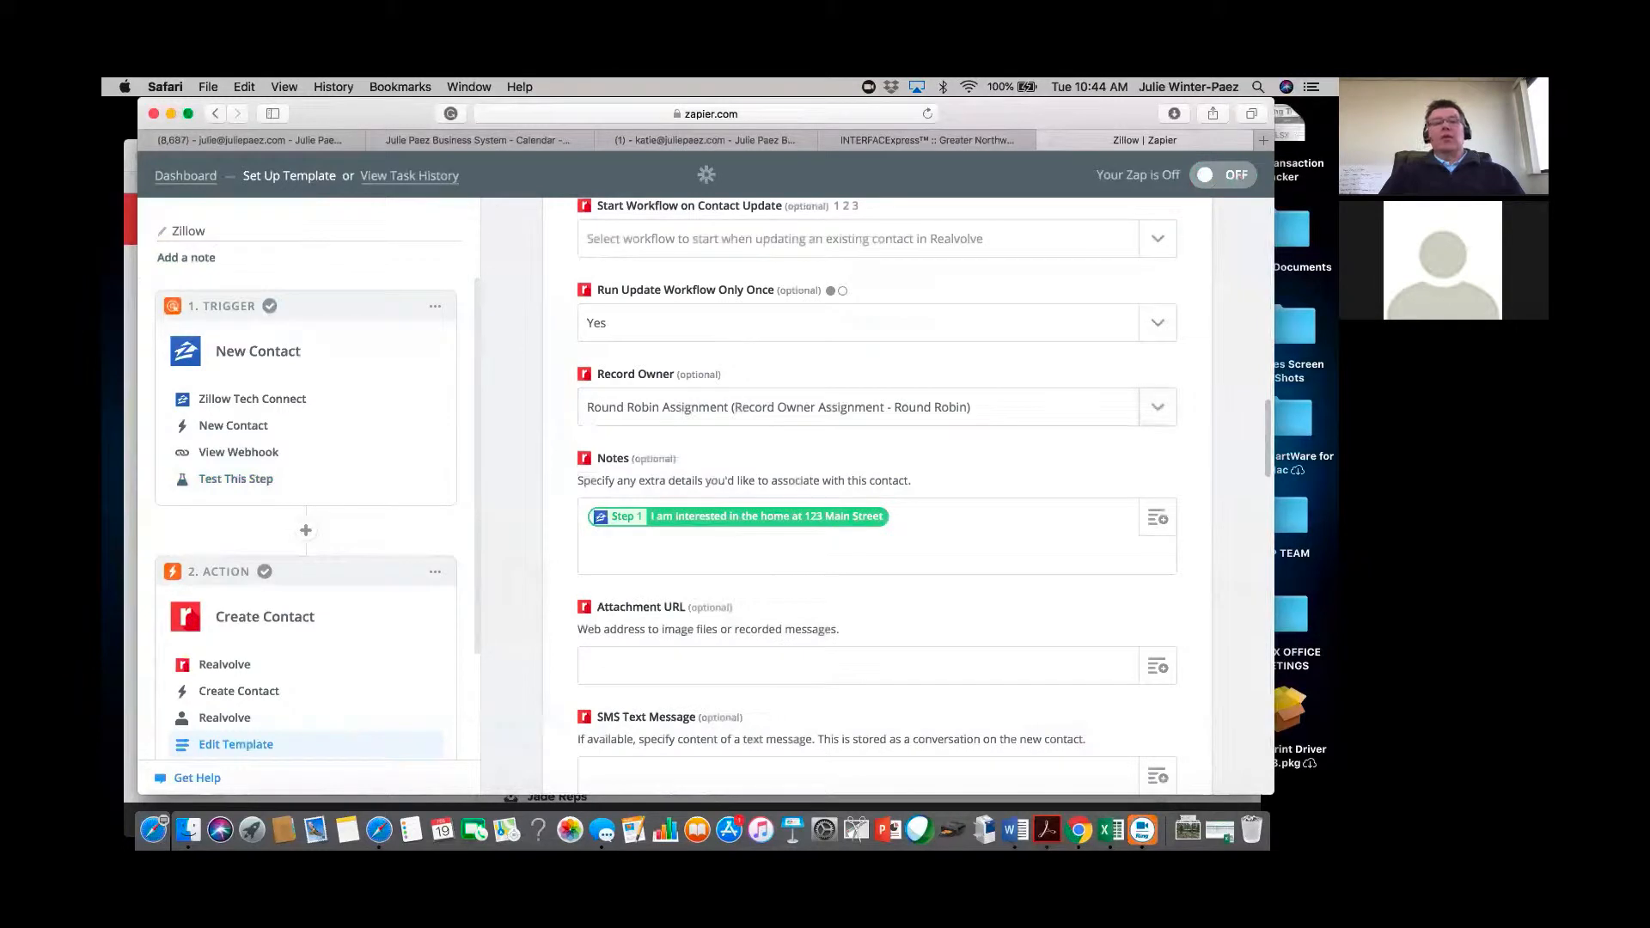
left_click(1158, 407)
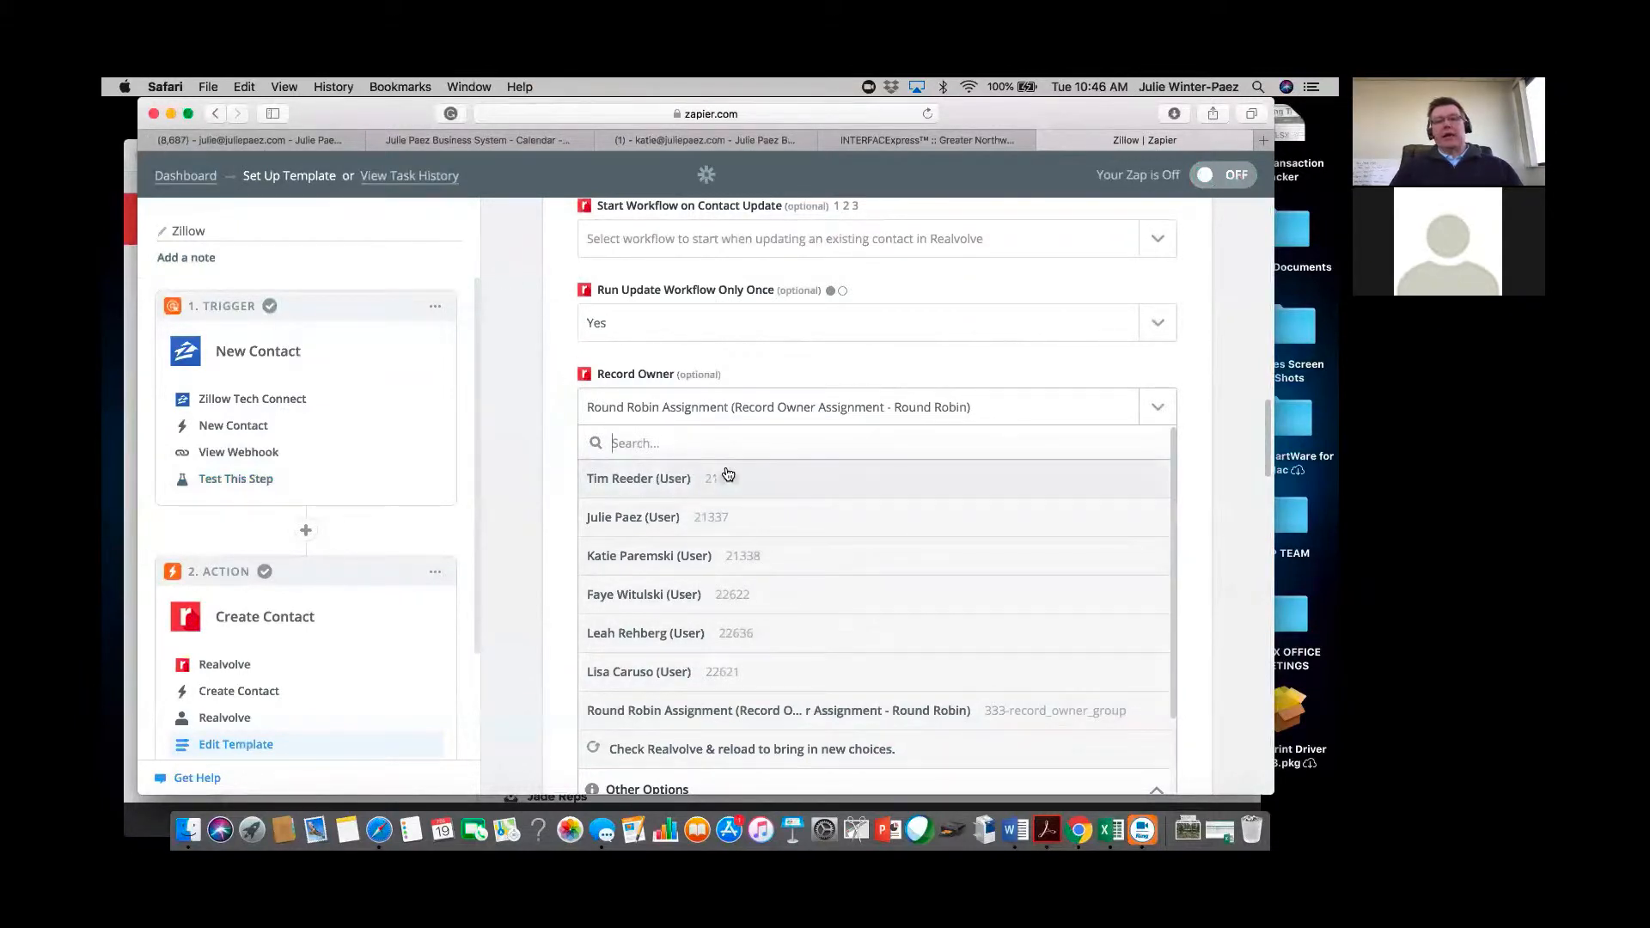
left_click(306, 532)
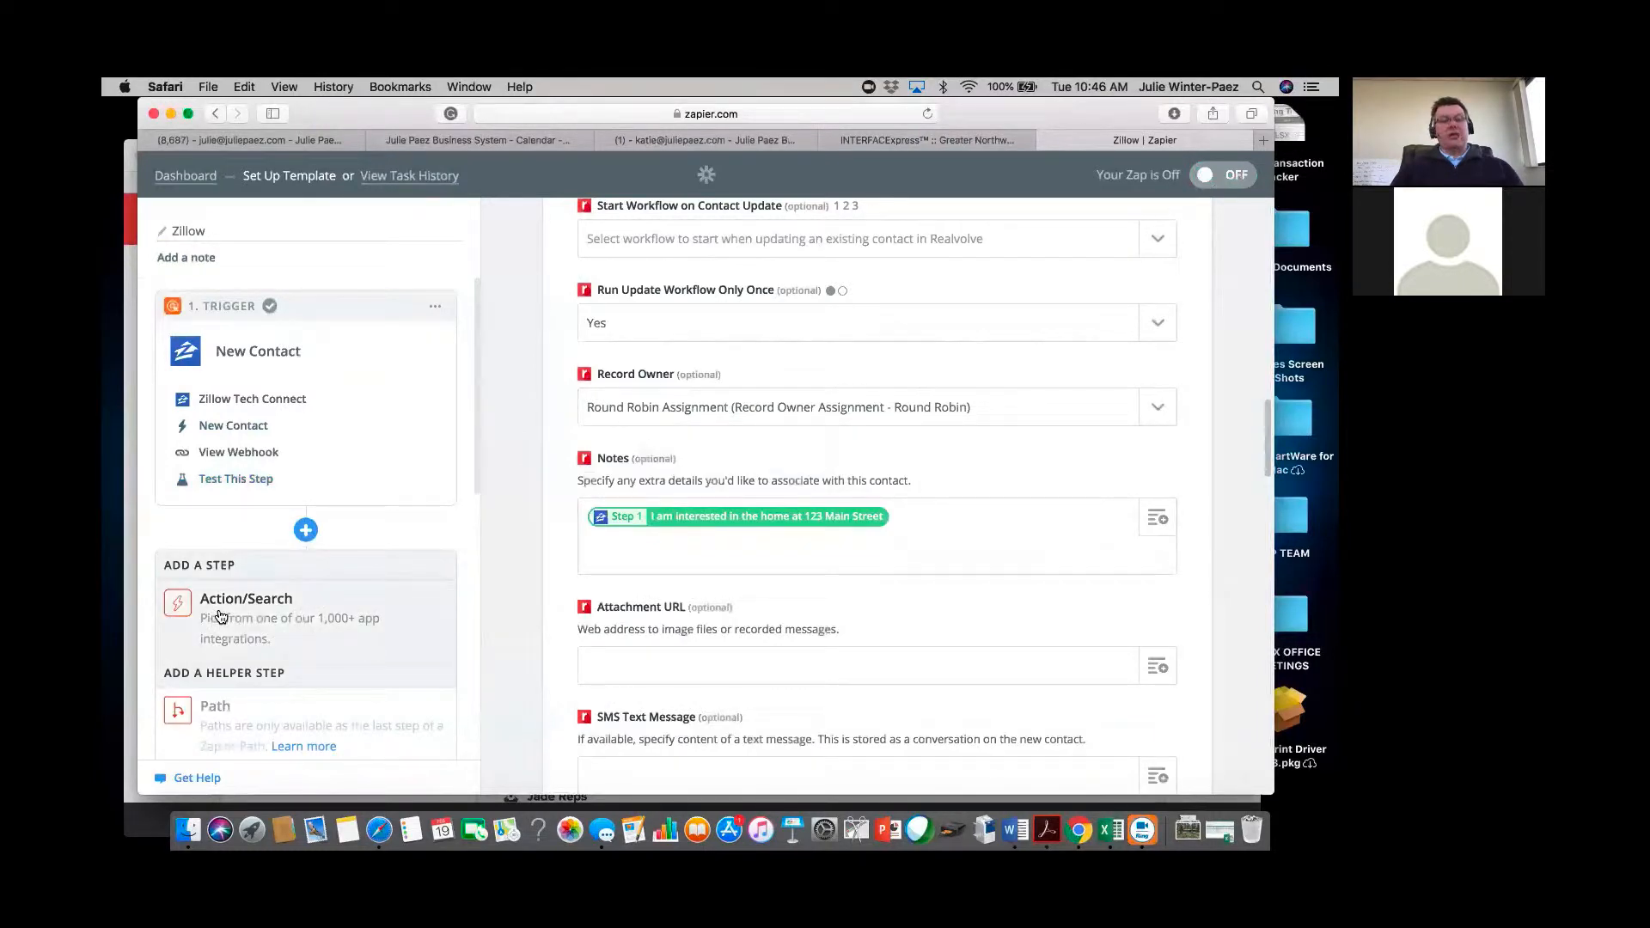
Add a Formatter by Zapier helper step with the Utilities action and save it.
scroll(221, 616, "down", 3)
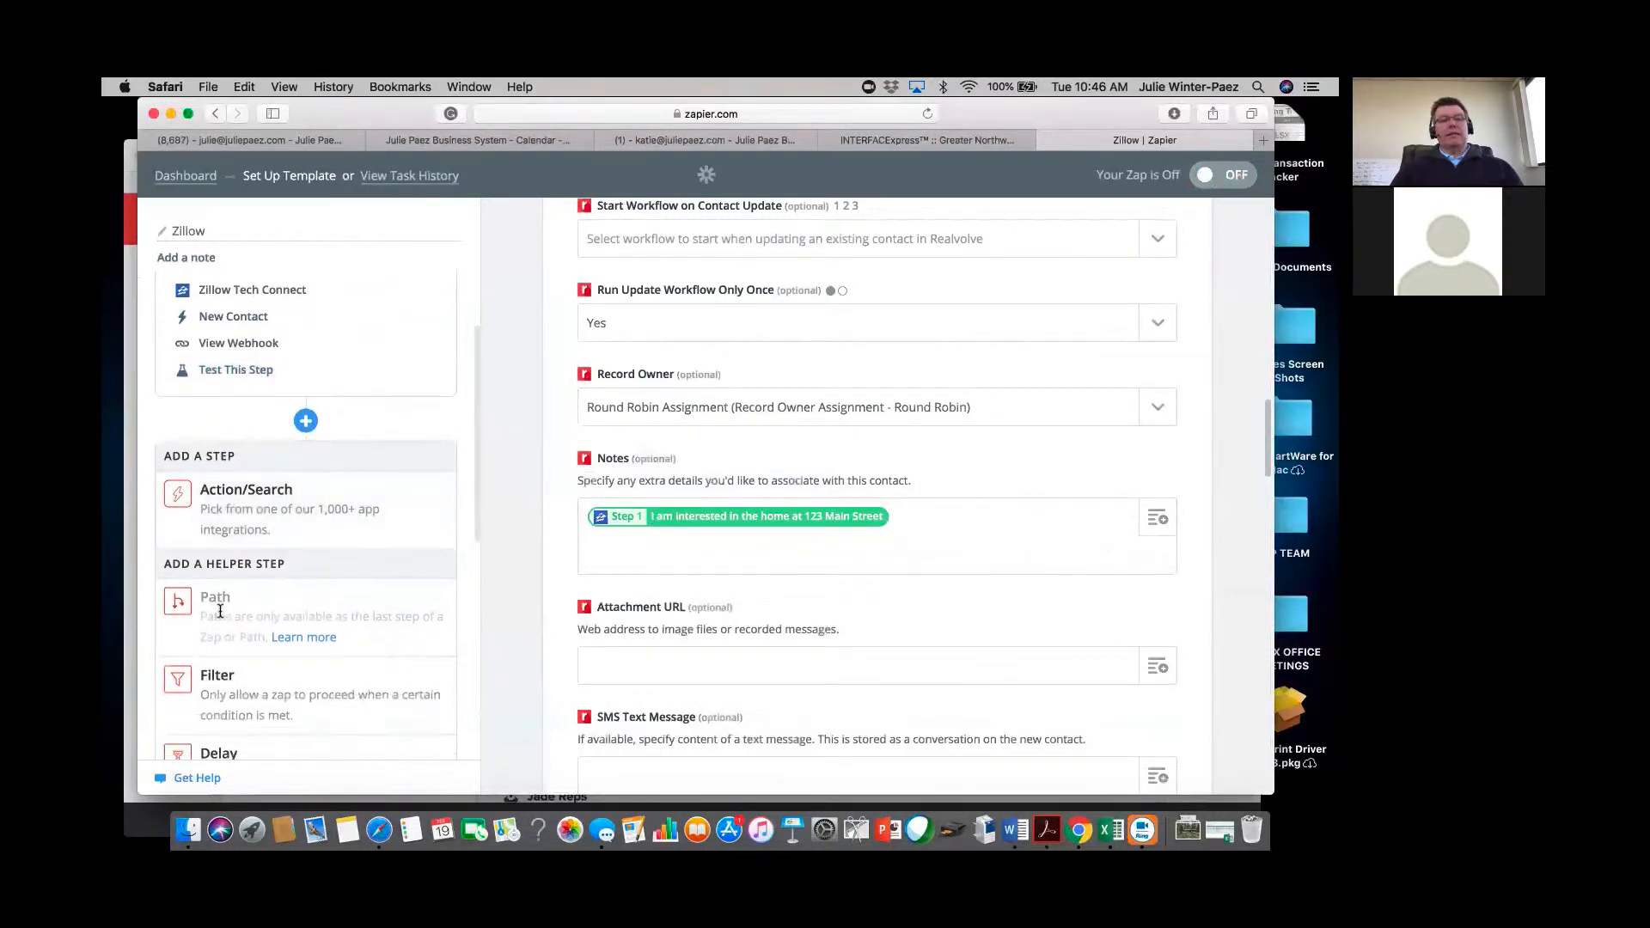
scroll(221, 612, "down", 4)
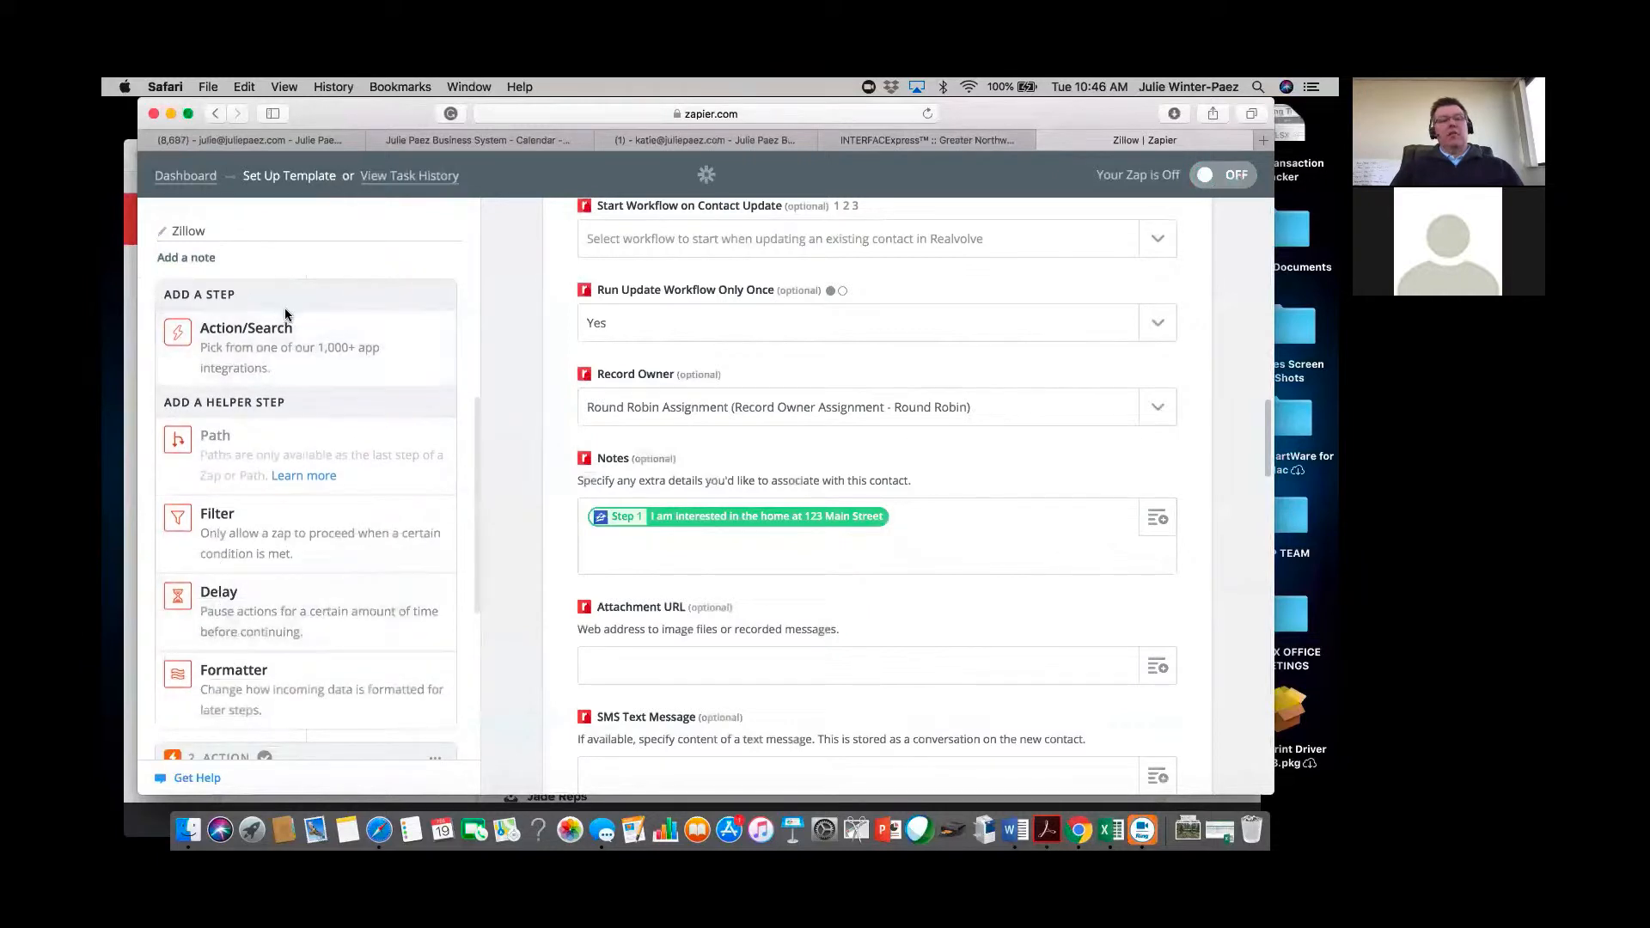
left_click(267, 685)
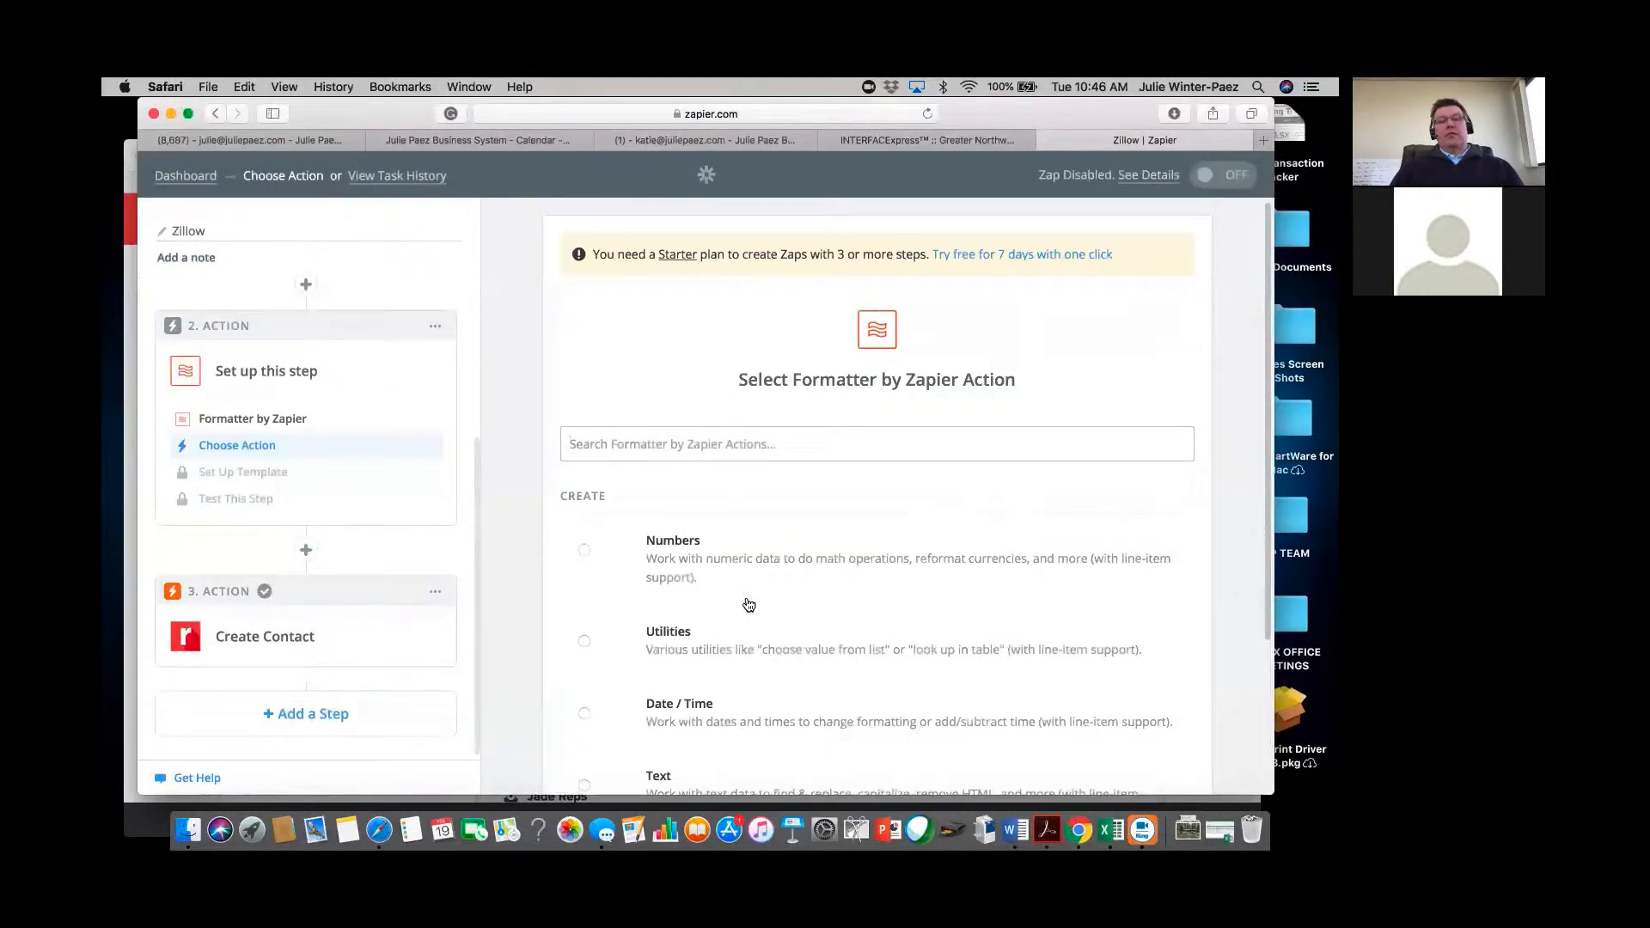
scroll(749, 605, "down", 3)
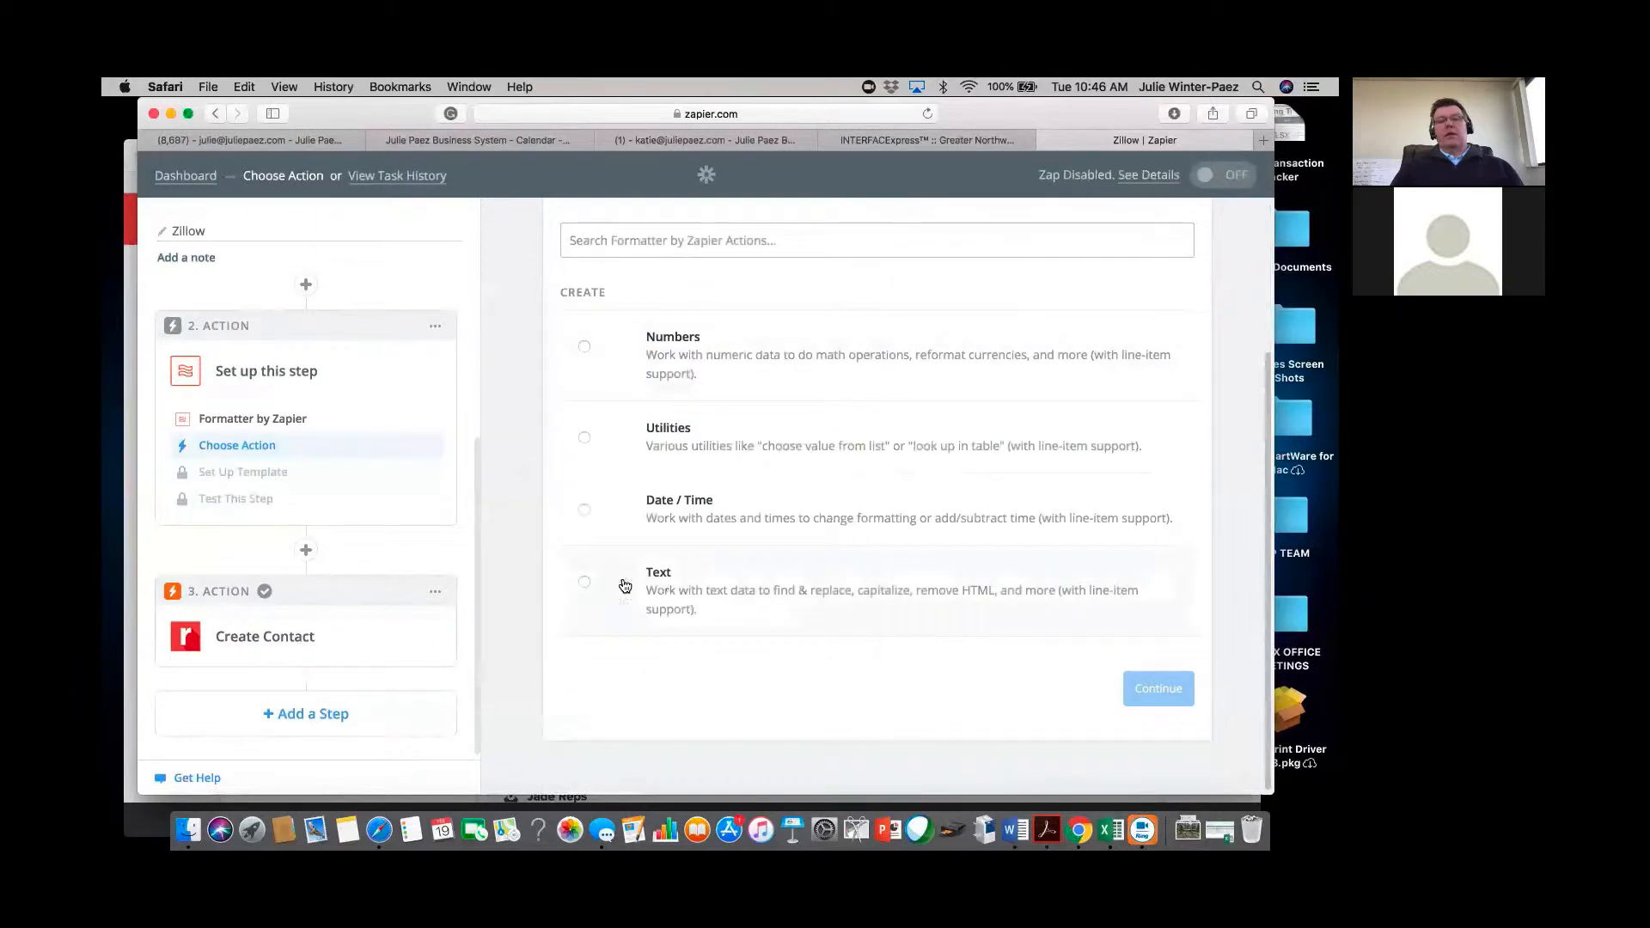
left_click(585, 438)
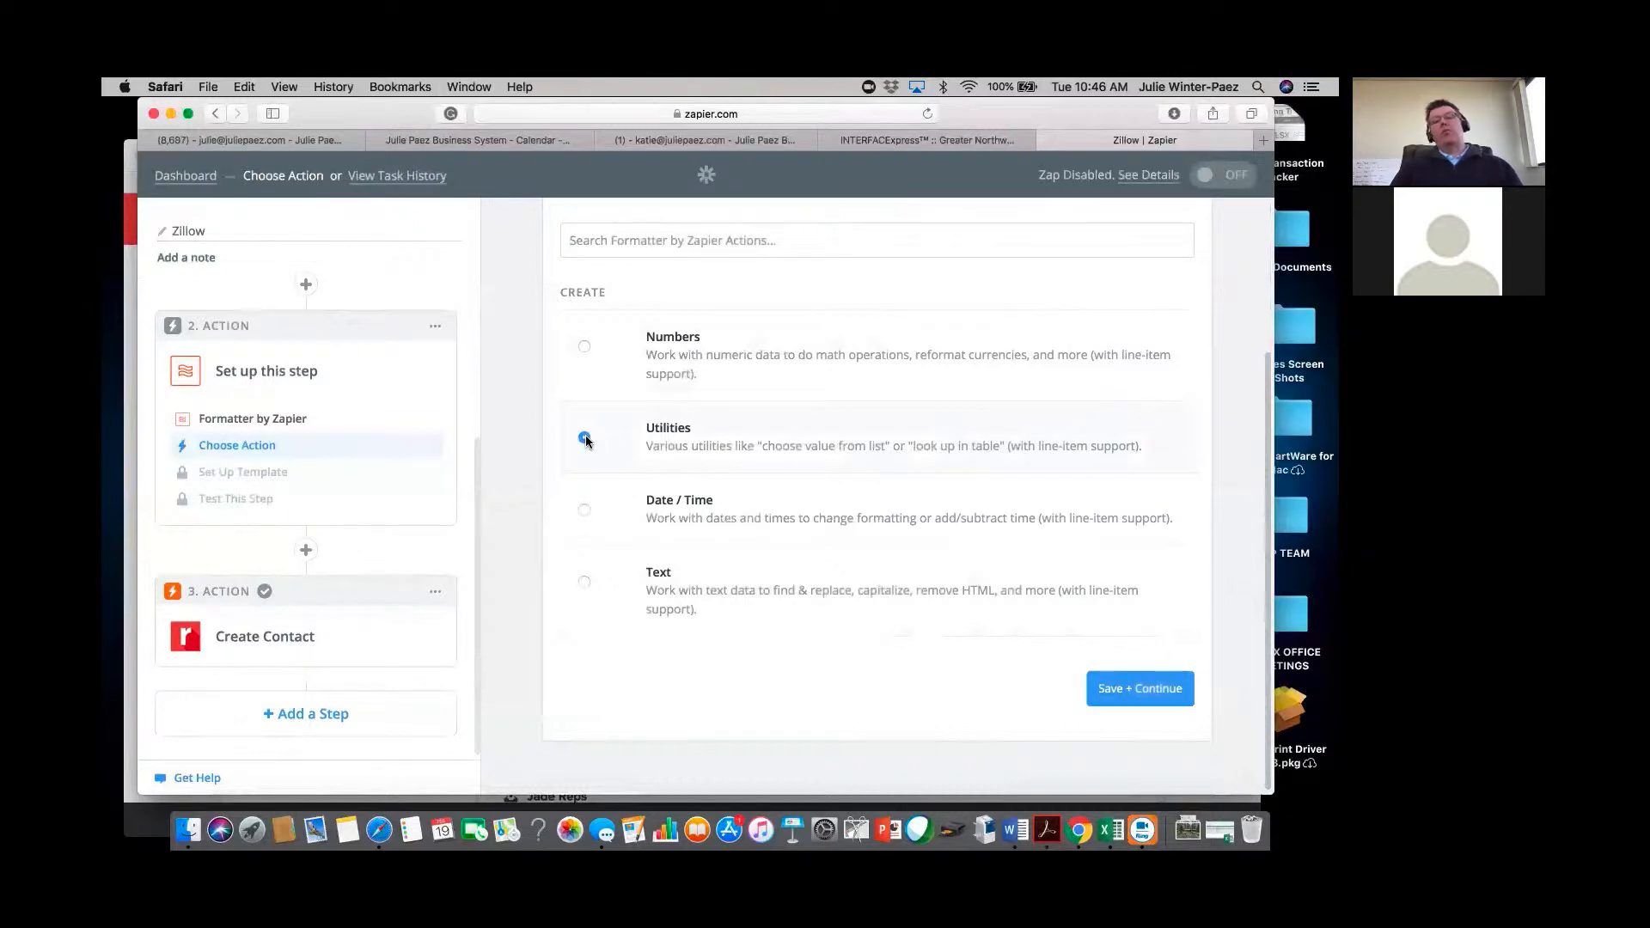
left_click(1149, 693)
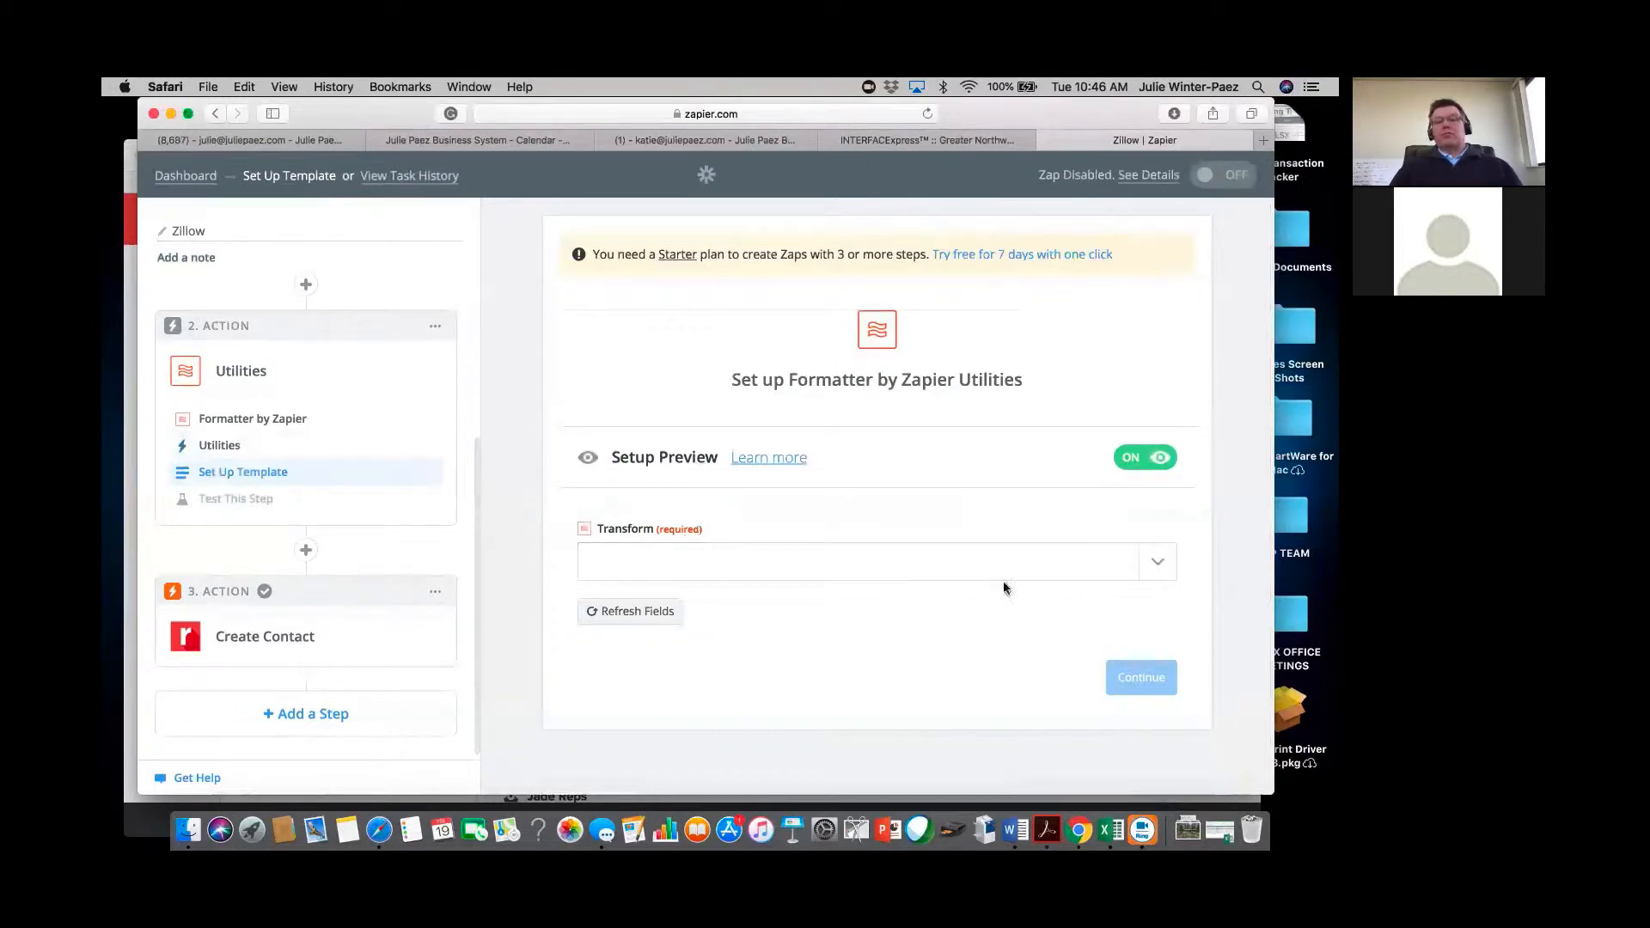
Set the Formatter Transform to Lookup Table.
left_click(1158, 563)
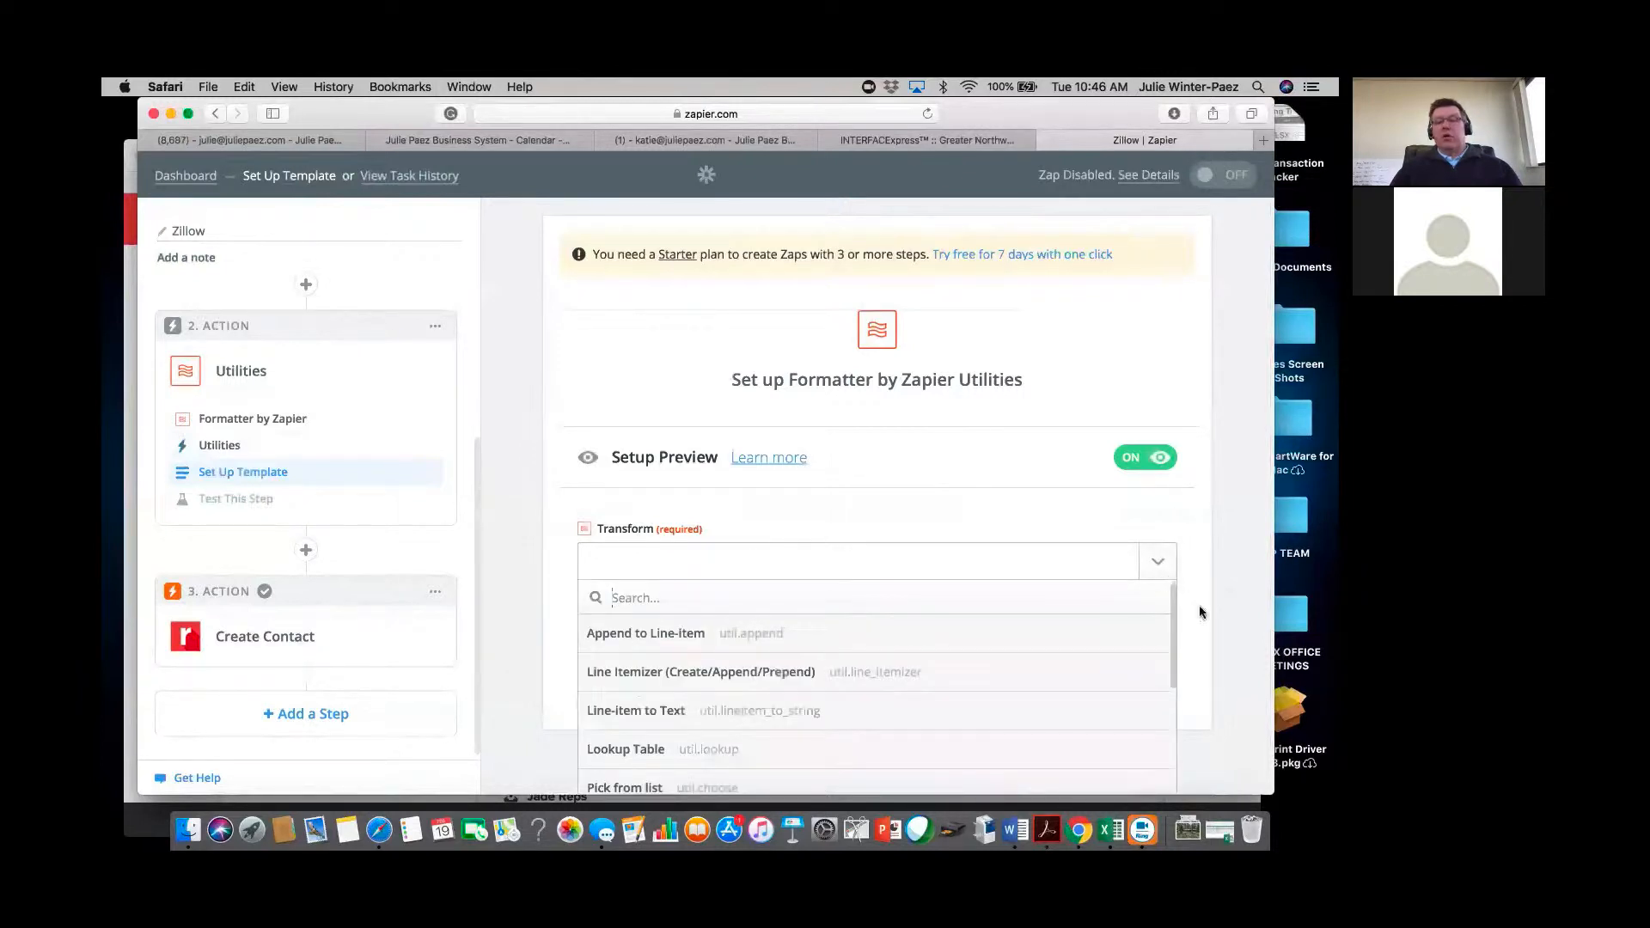
left_click(653, 751)
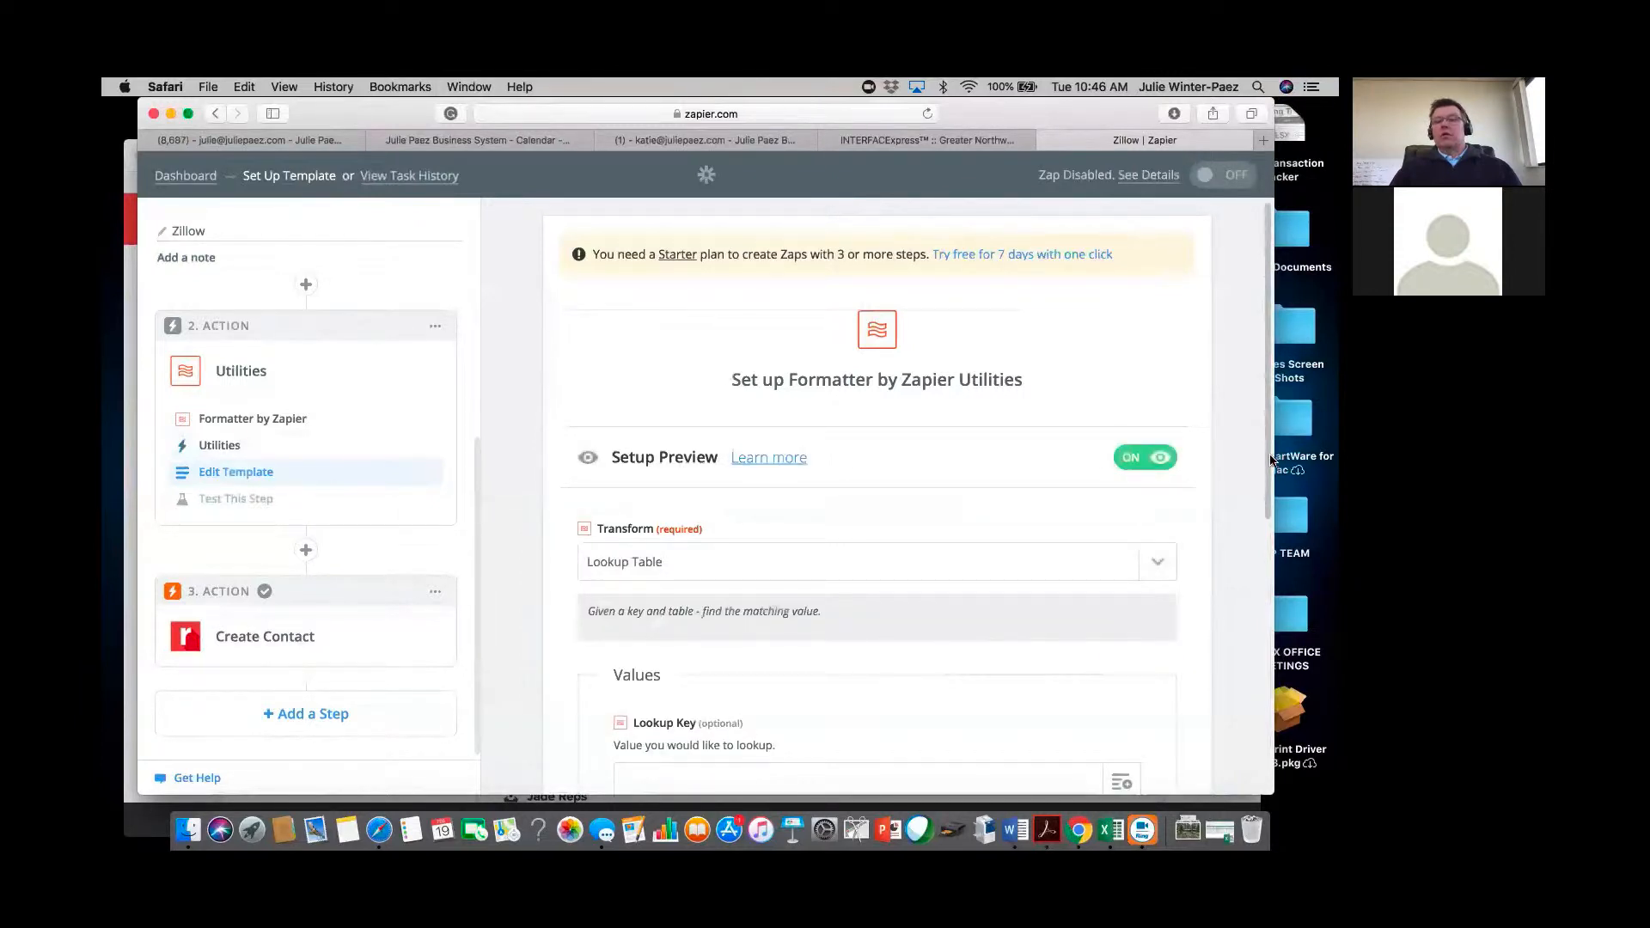
scroll(1270, 607, "down", 5)
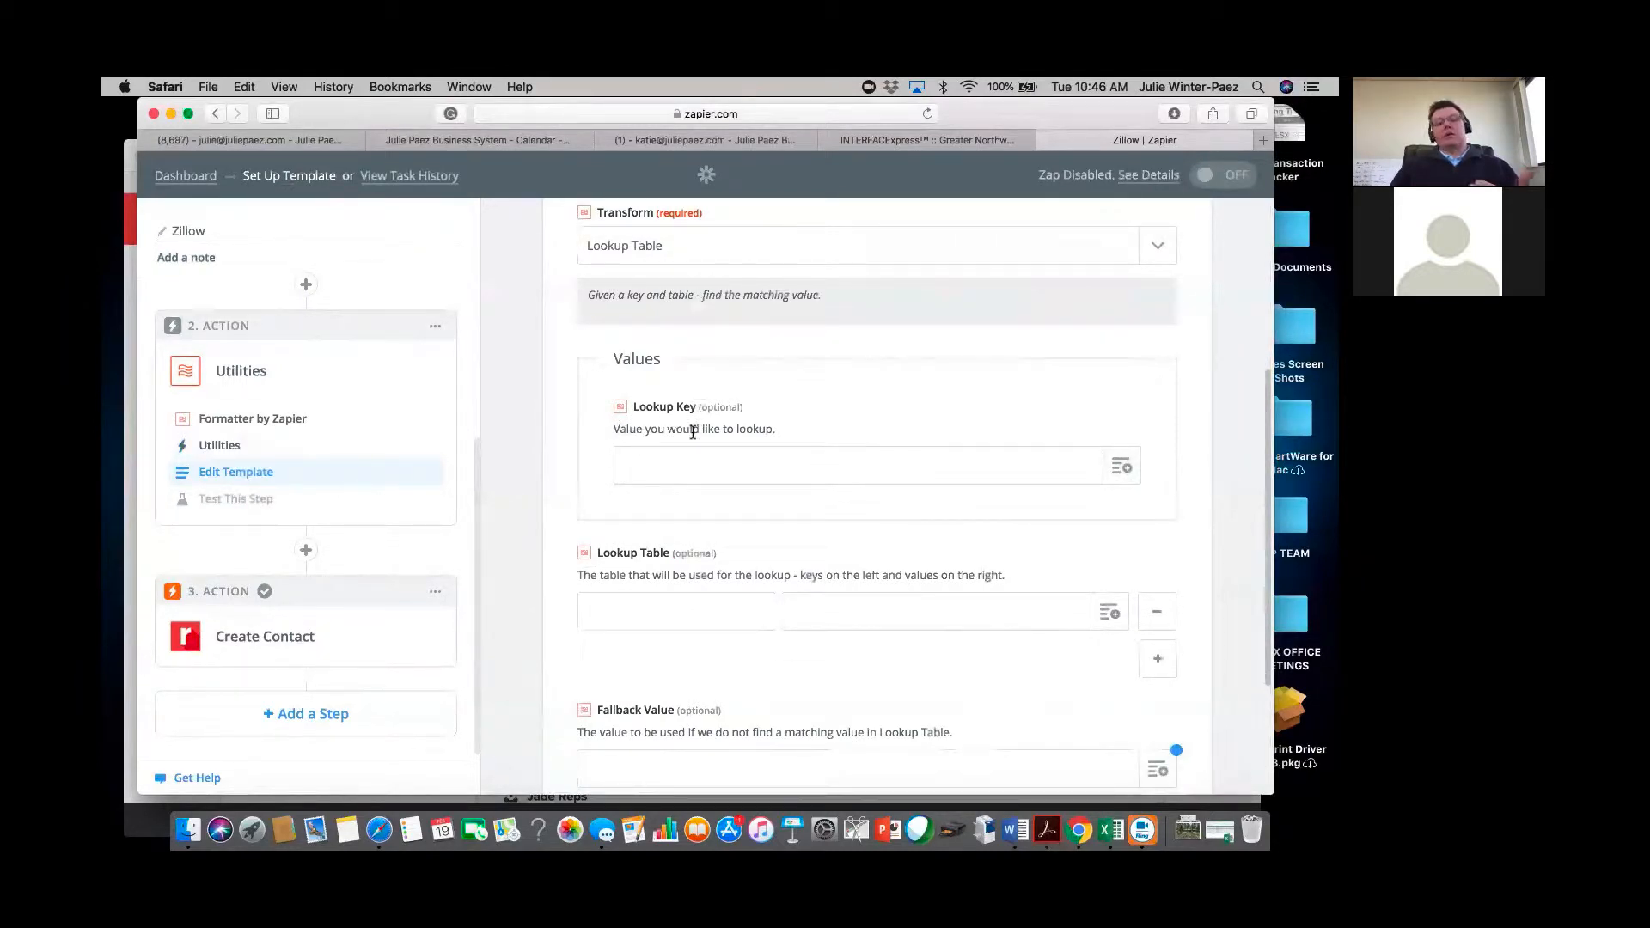
Browse trigger data for the Lookup Key, then return to testing the Zillow trigger.
left_click(1118, 469)
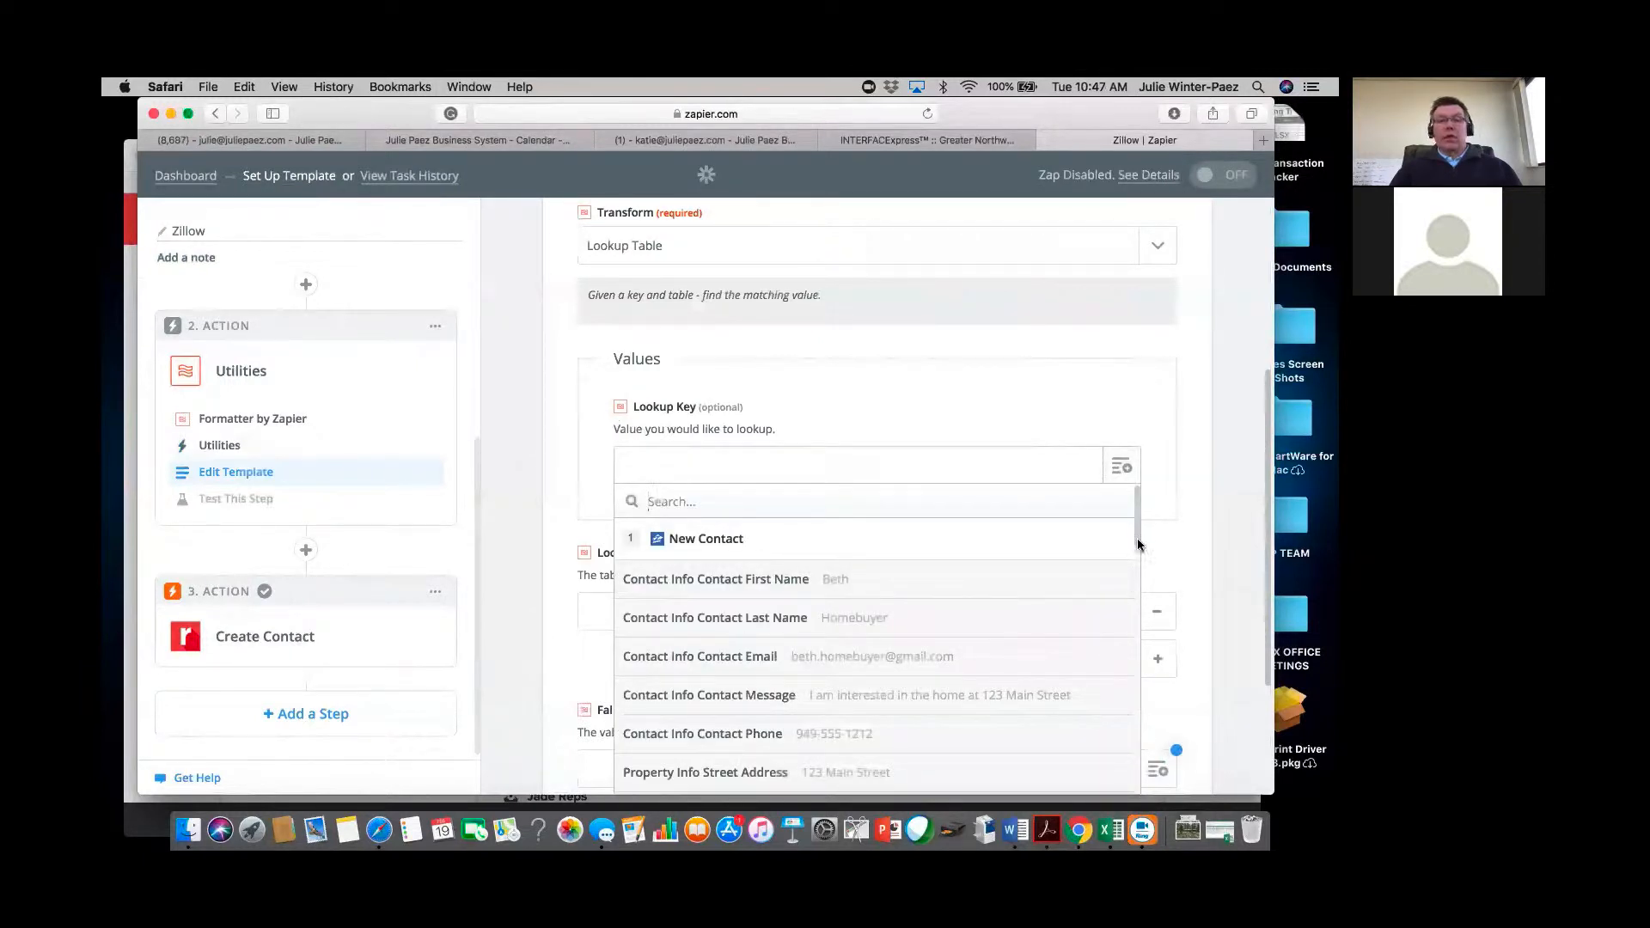
left_click_drag(1138, 538, 1137, 760)
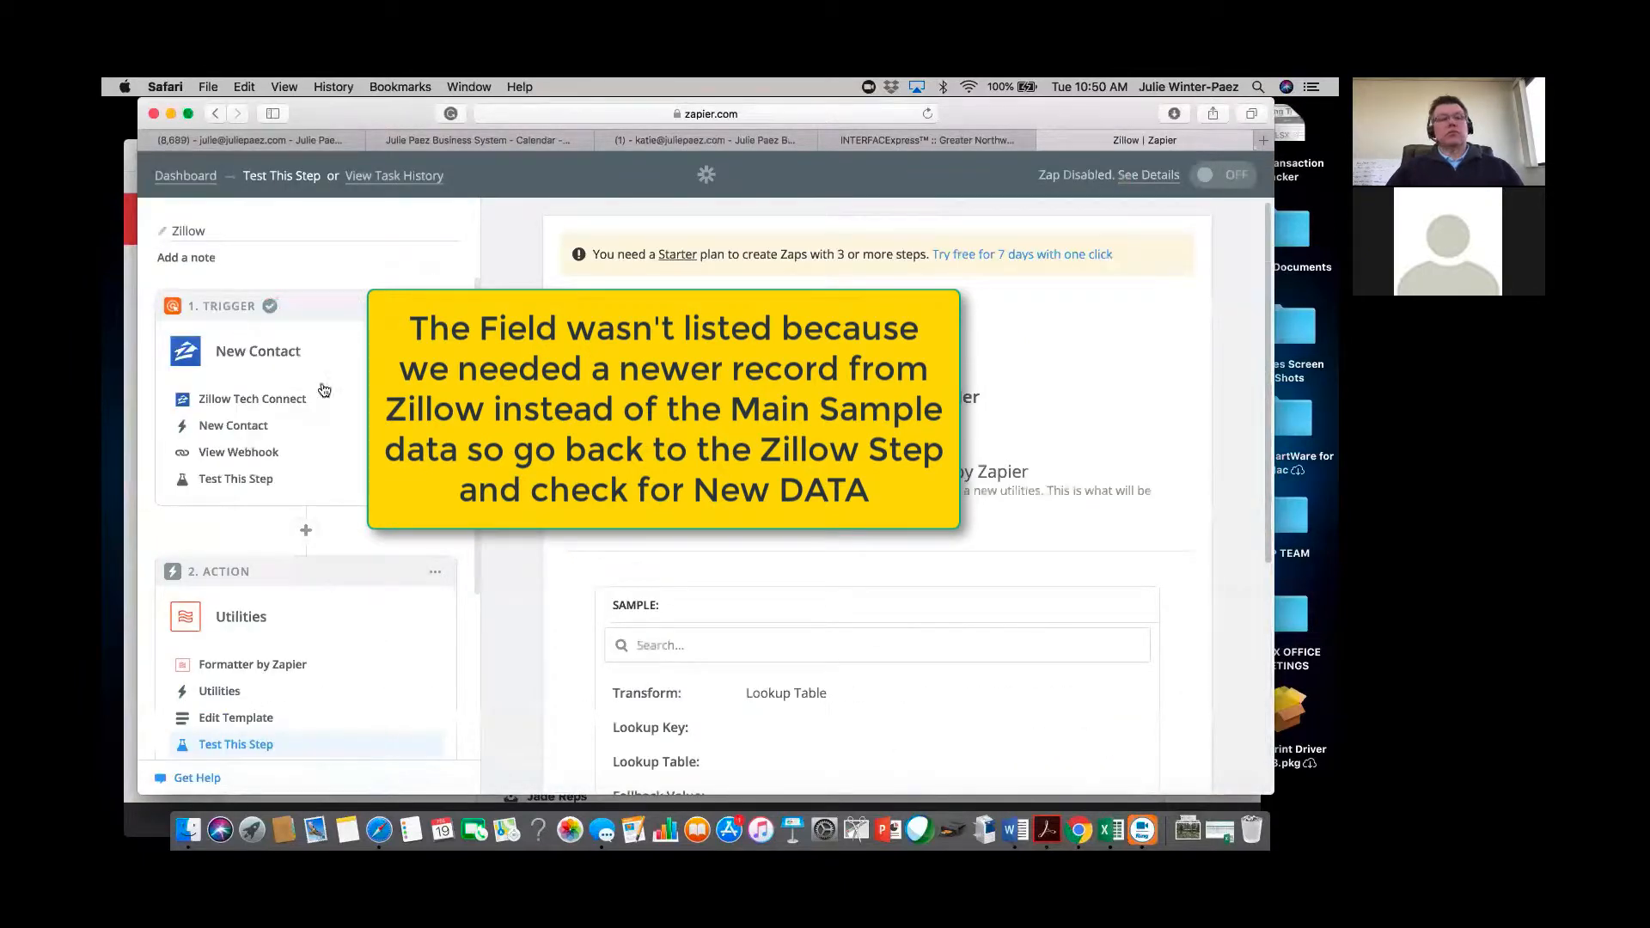
left_click(250, 479)
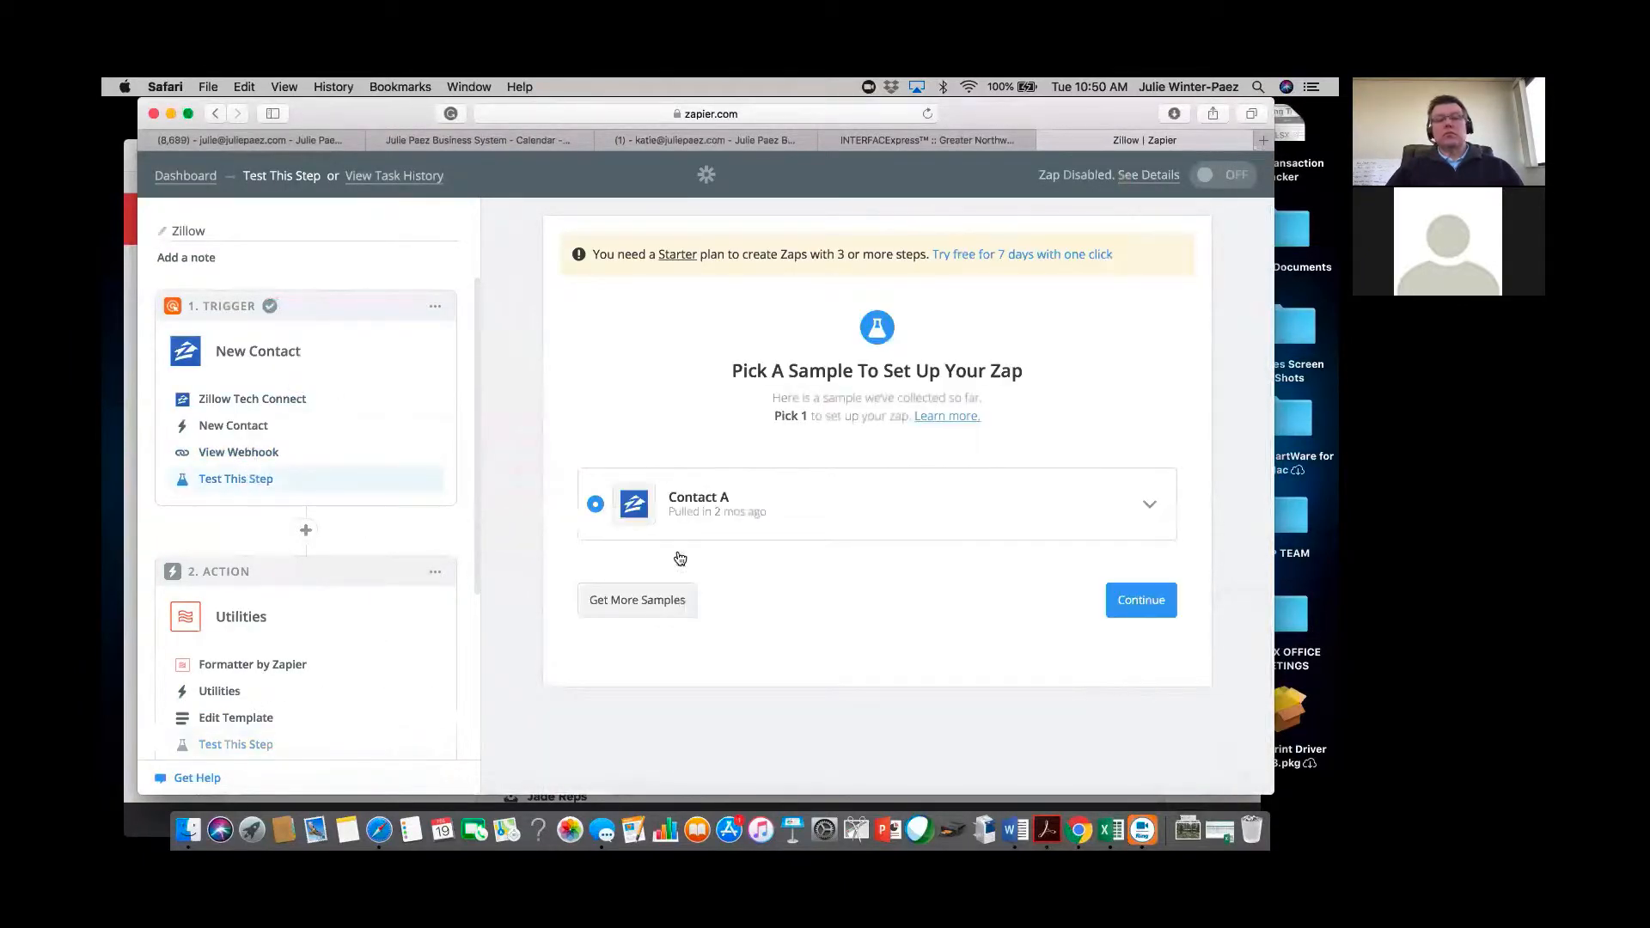
Pull fresh Zillow sample records and select Contact A, expanding its fields.
left_click(657, 606)
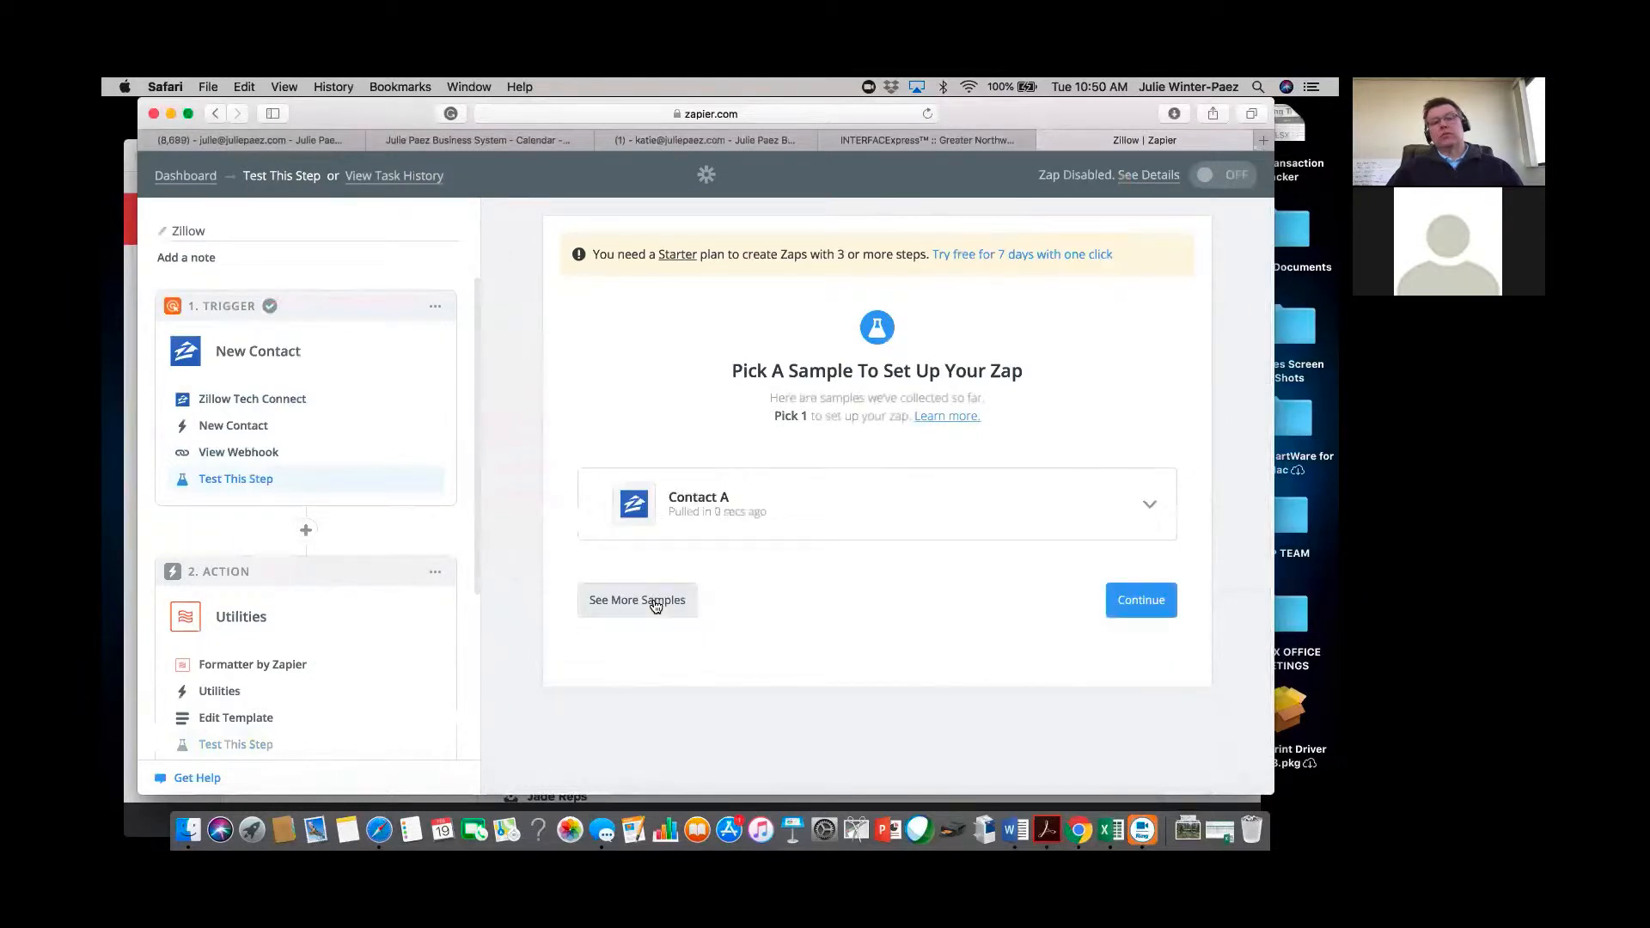
left_click(657, 605)
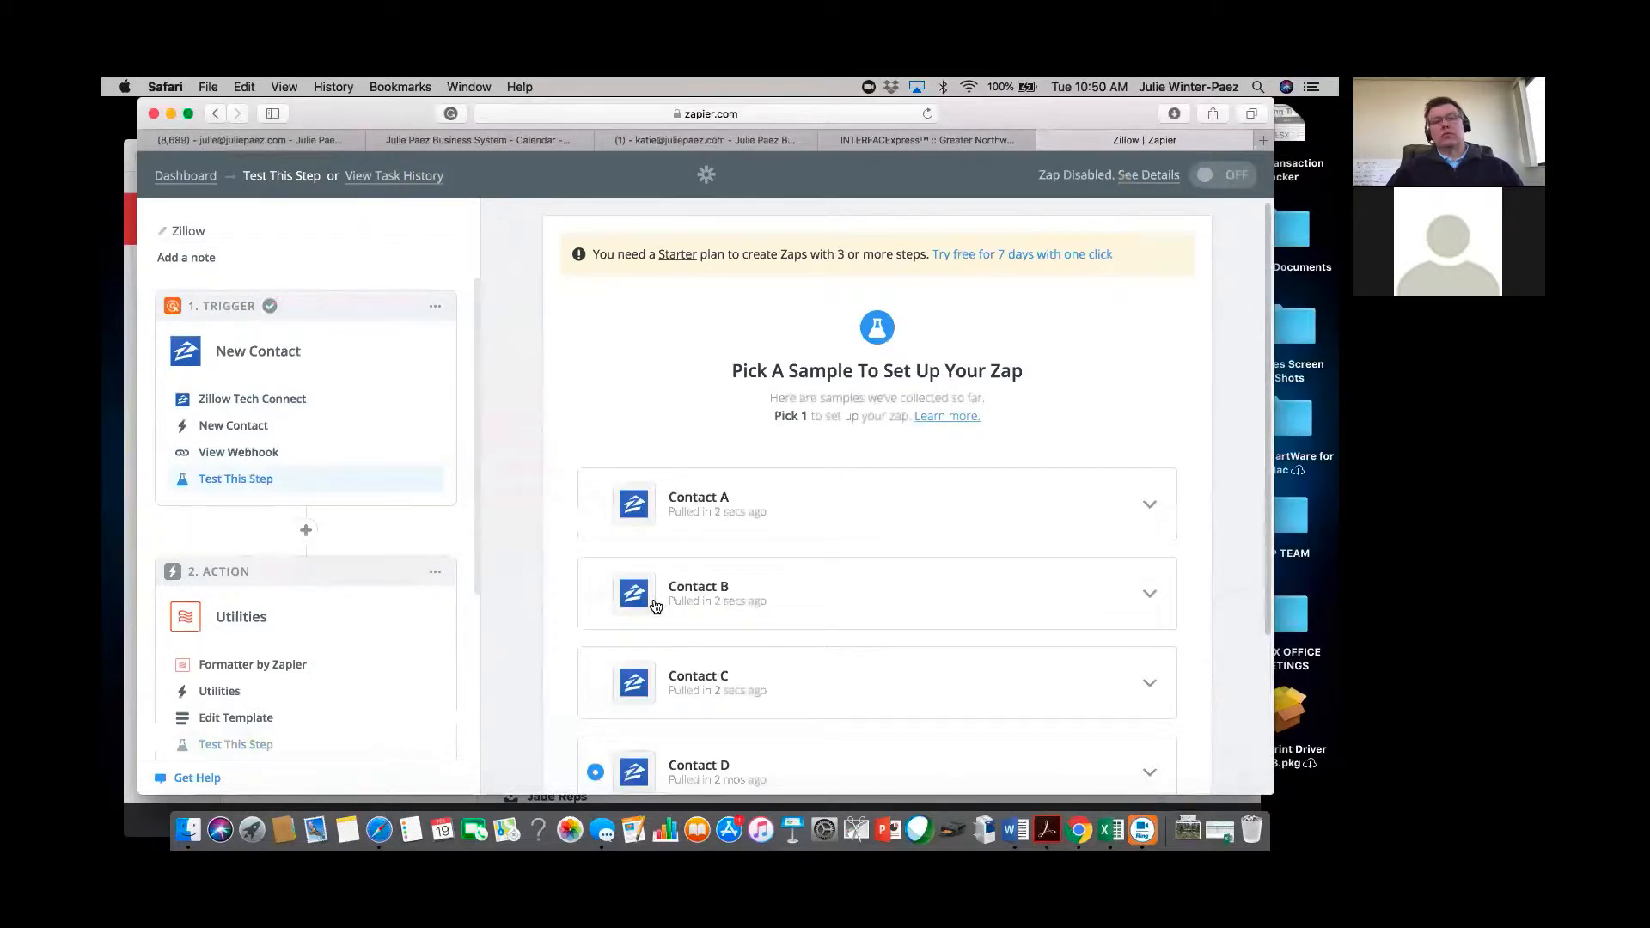
left_click(596, 506)
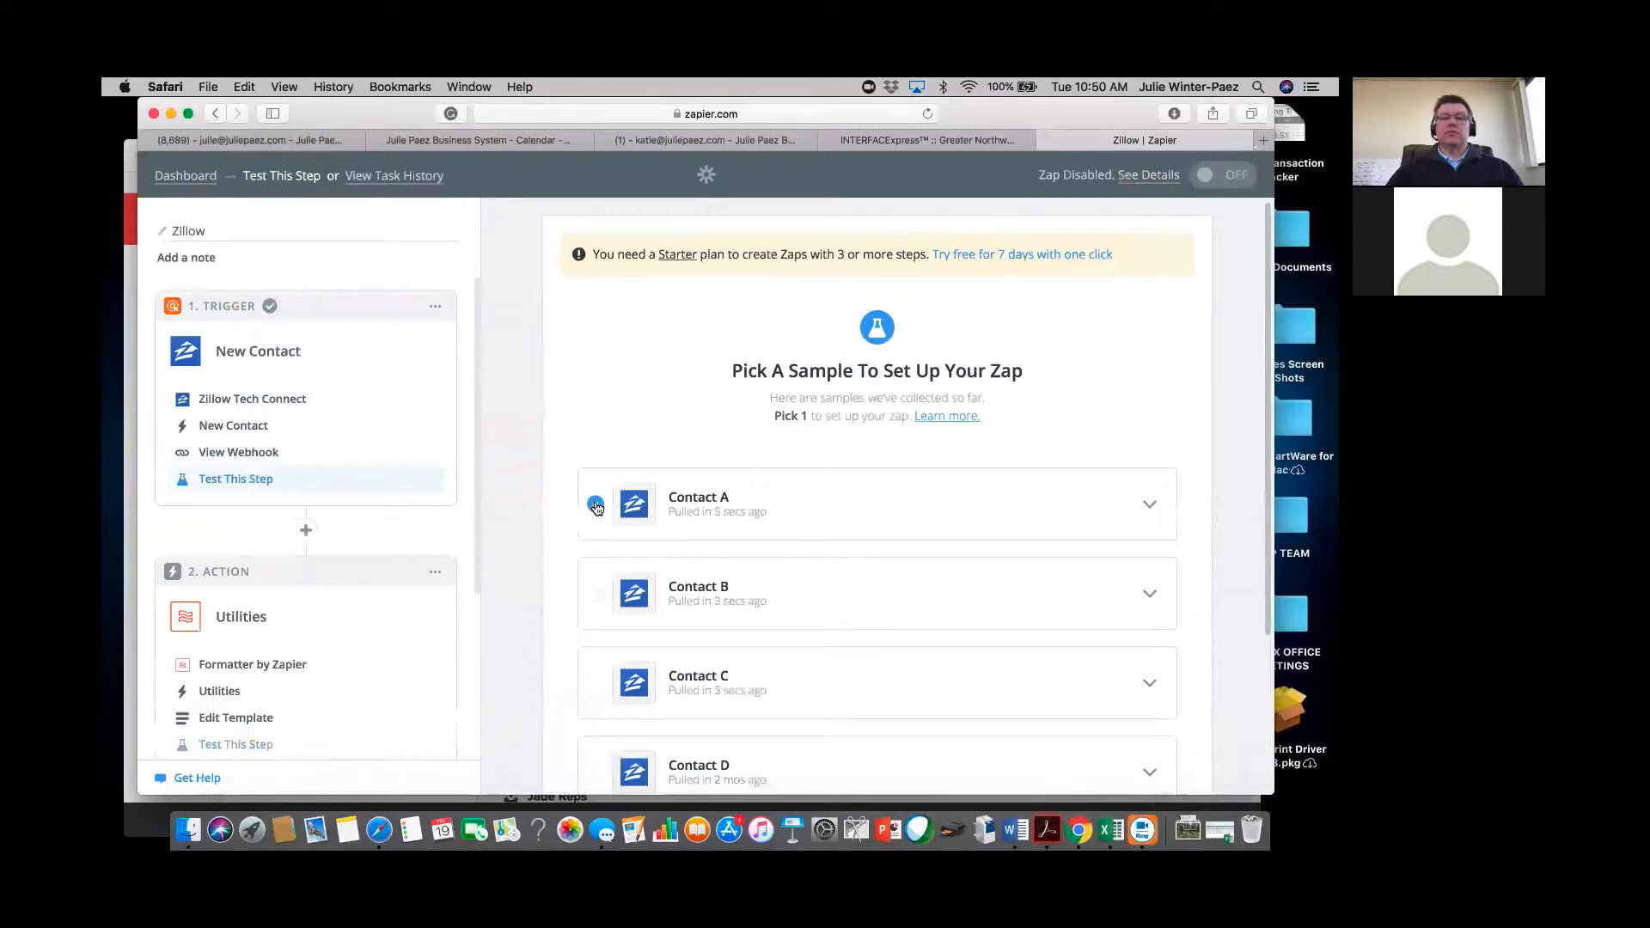
left_click(1152, 507)
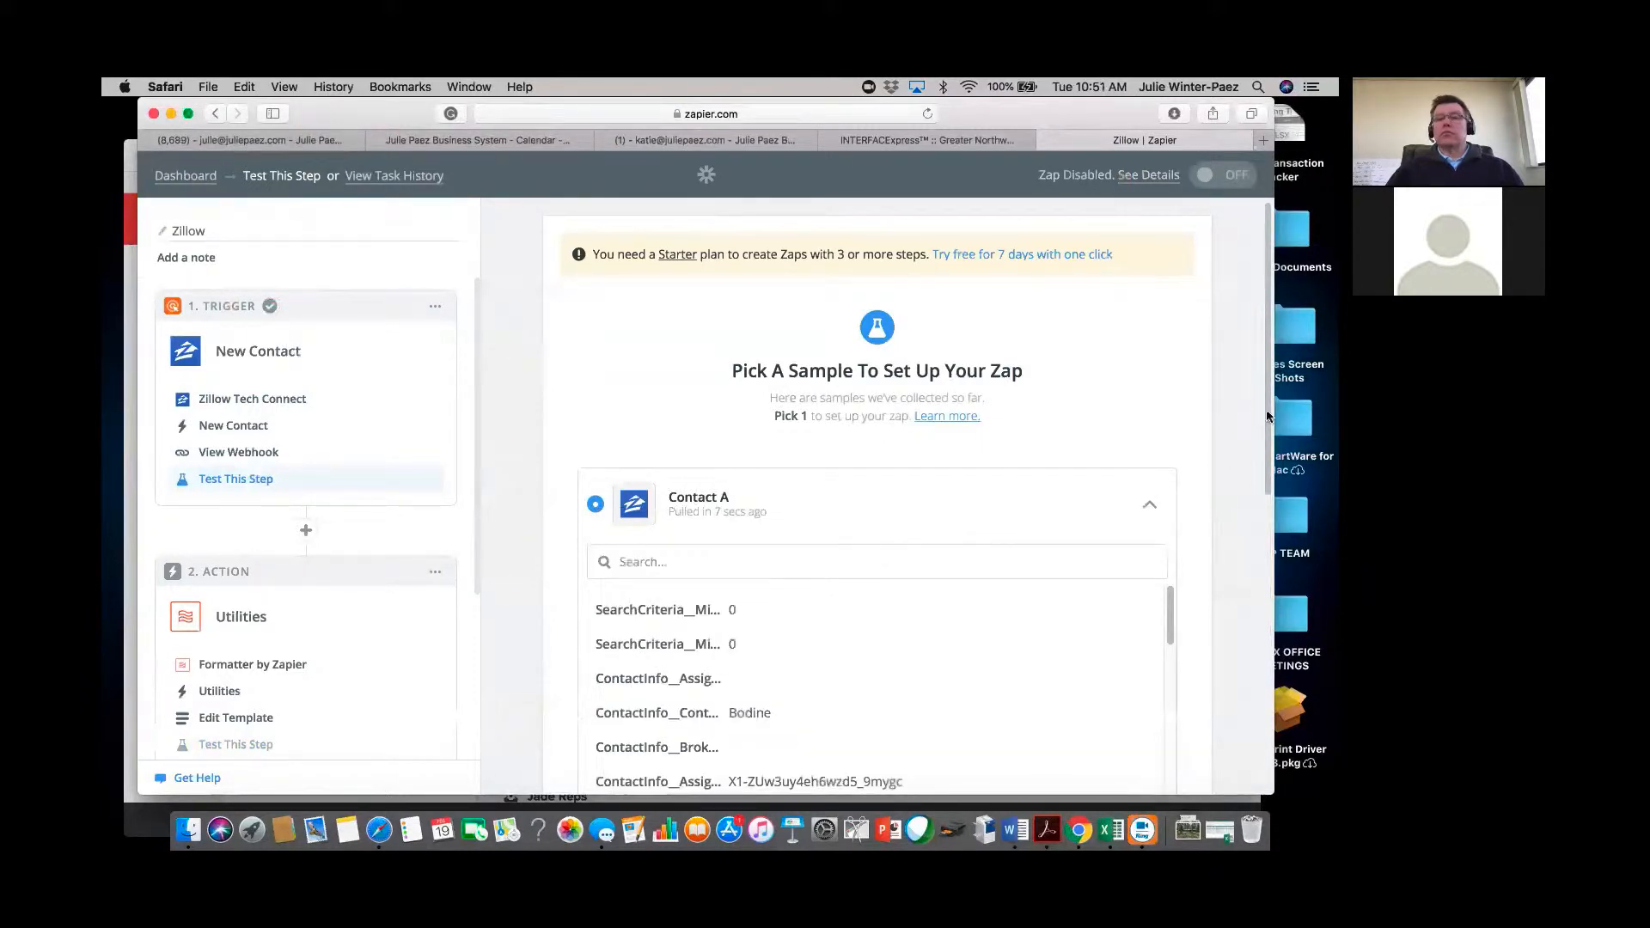
Look over the sample contacts A through D and continue to the Formatter step.
left_click_drag(1270, 418, 1265, 562)
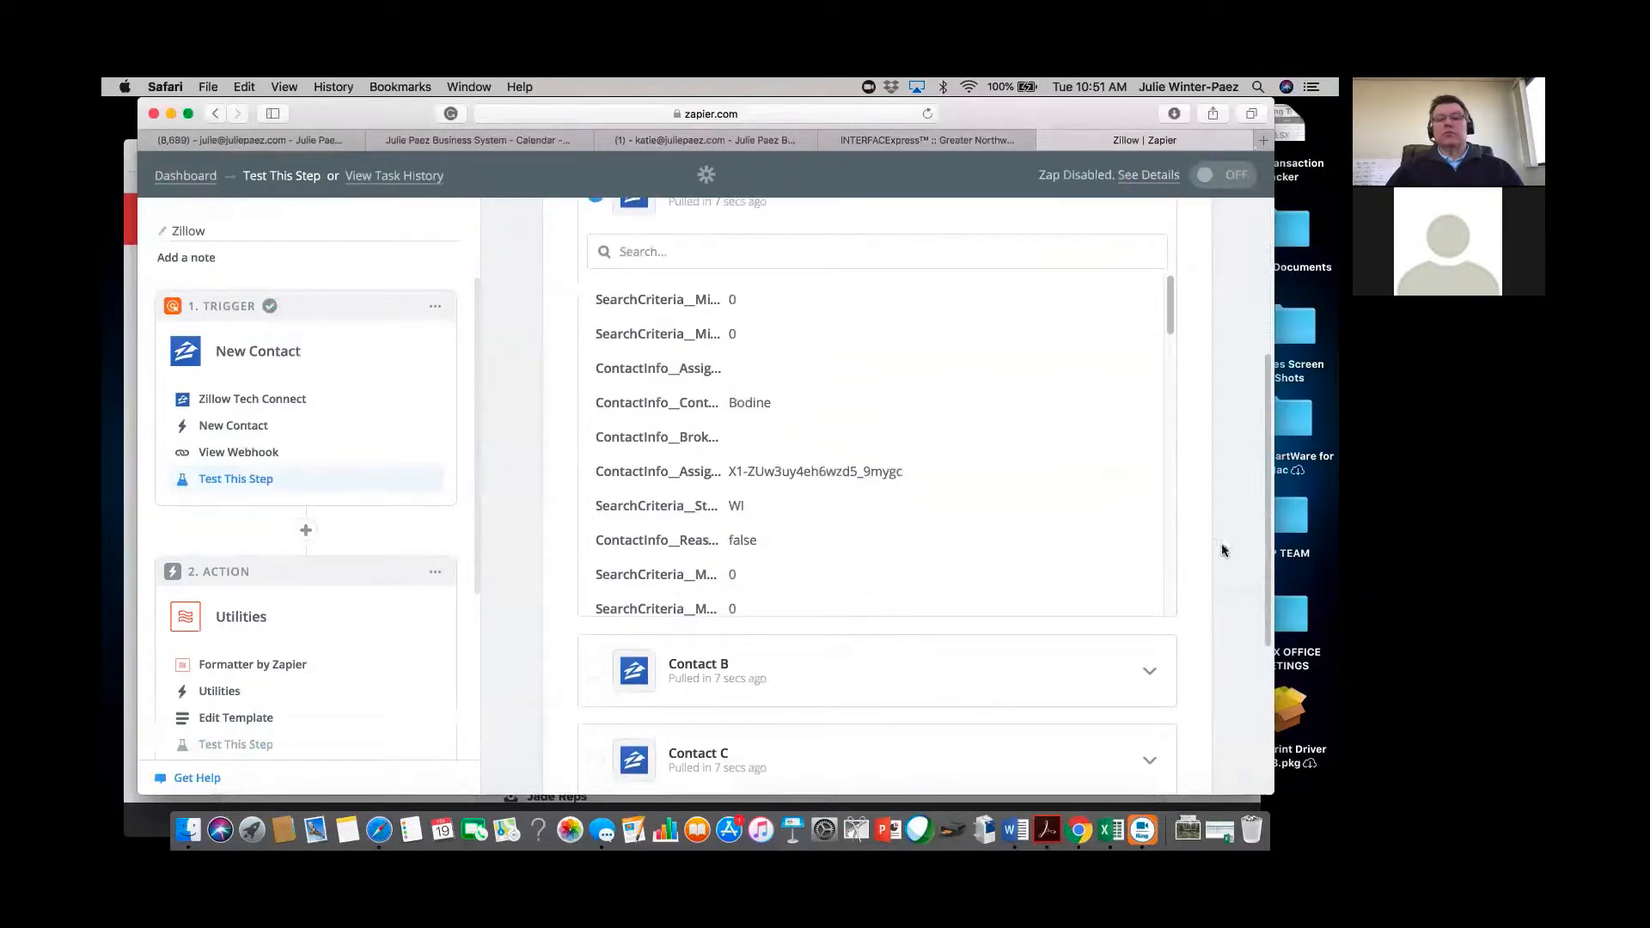
left_click_drag(1174, 334, 1172, 404)
scroll(1174, 412, "down", 5)
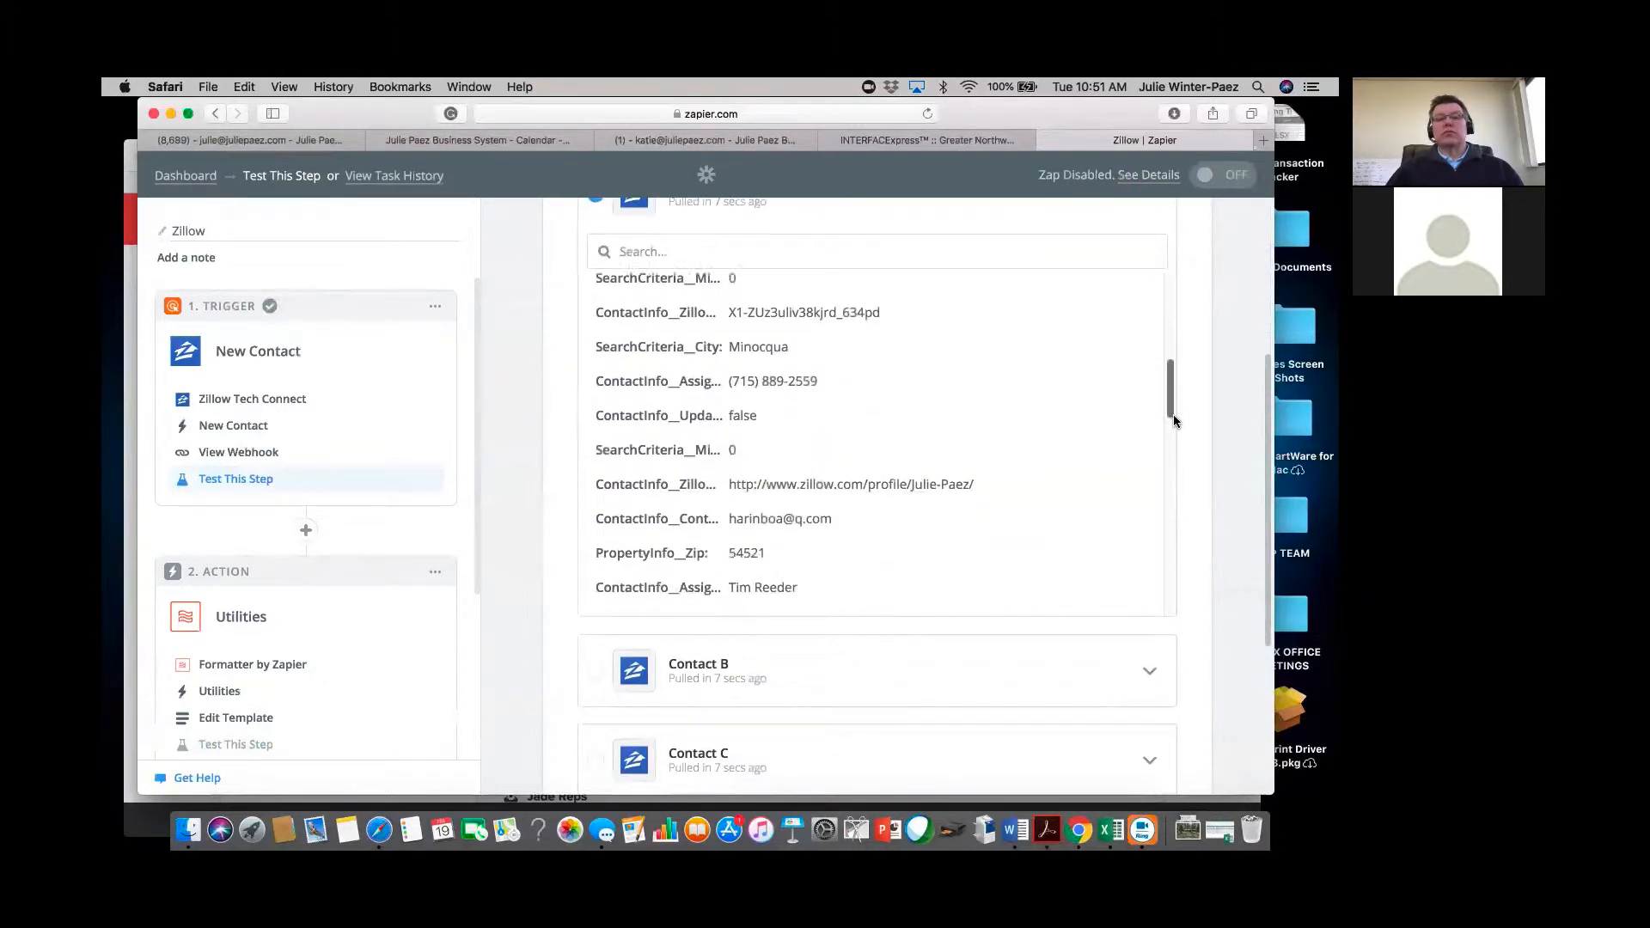
scroll(1178, 464, "down", 5)
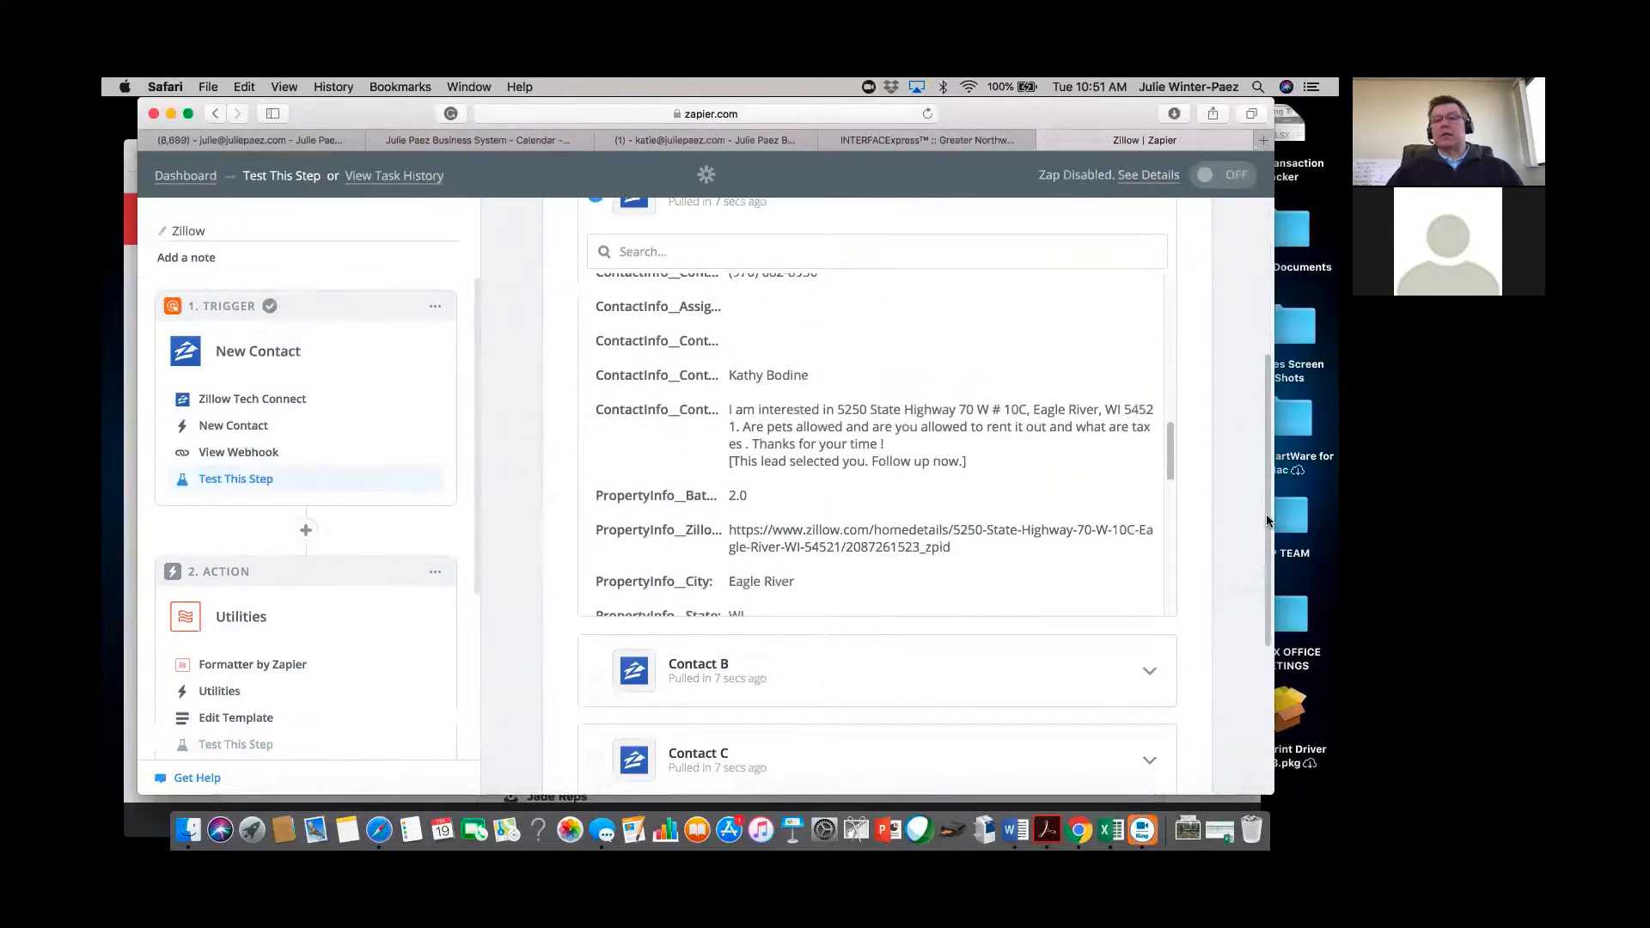
scroll(1271, 555, "down", 2)
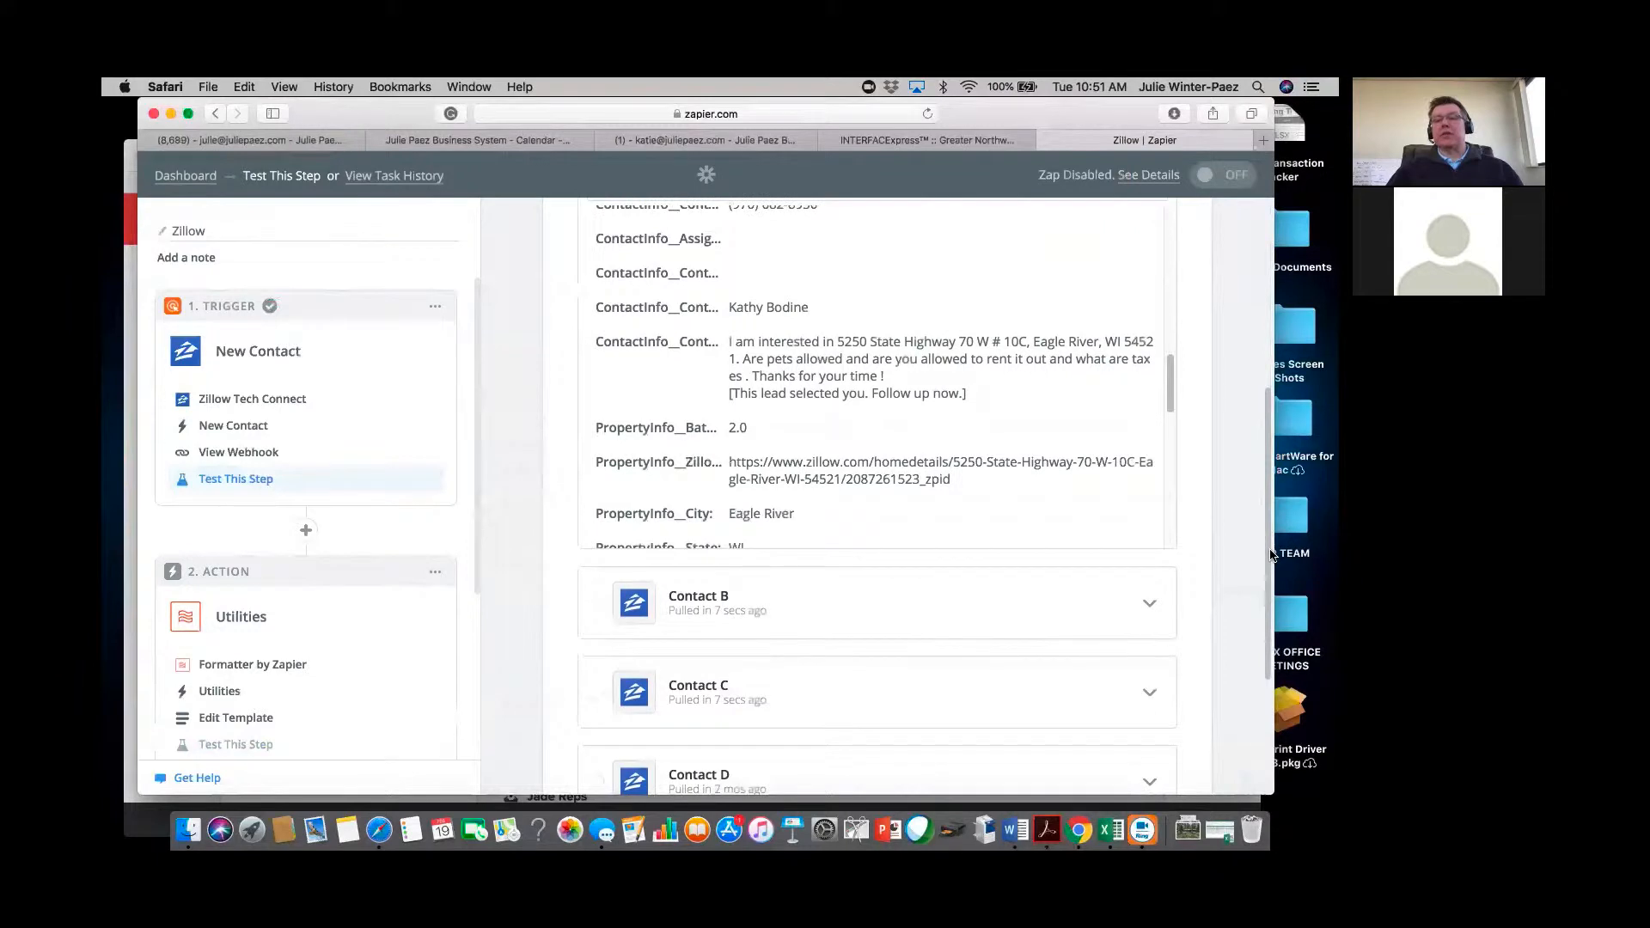
scroll(1273, 705, "down", 5)
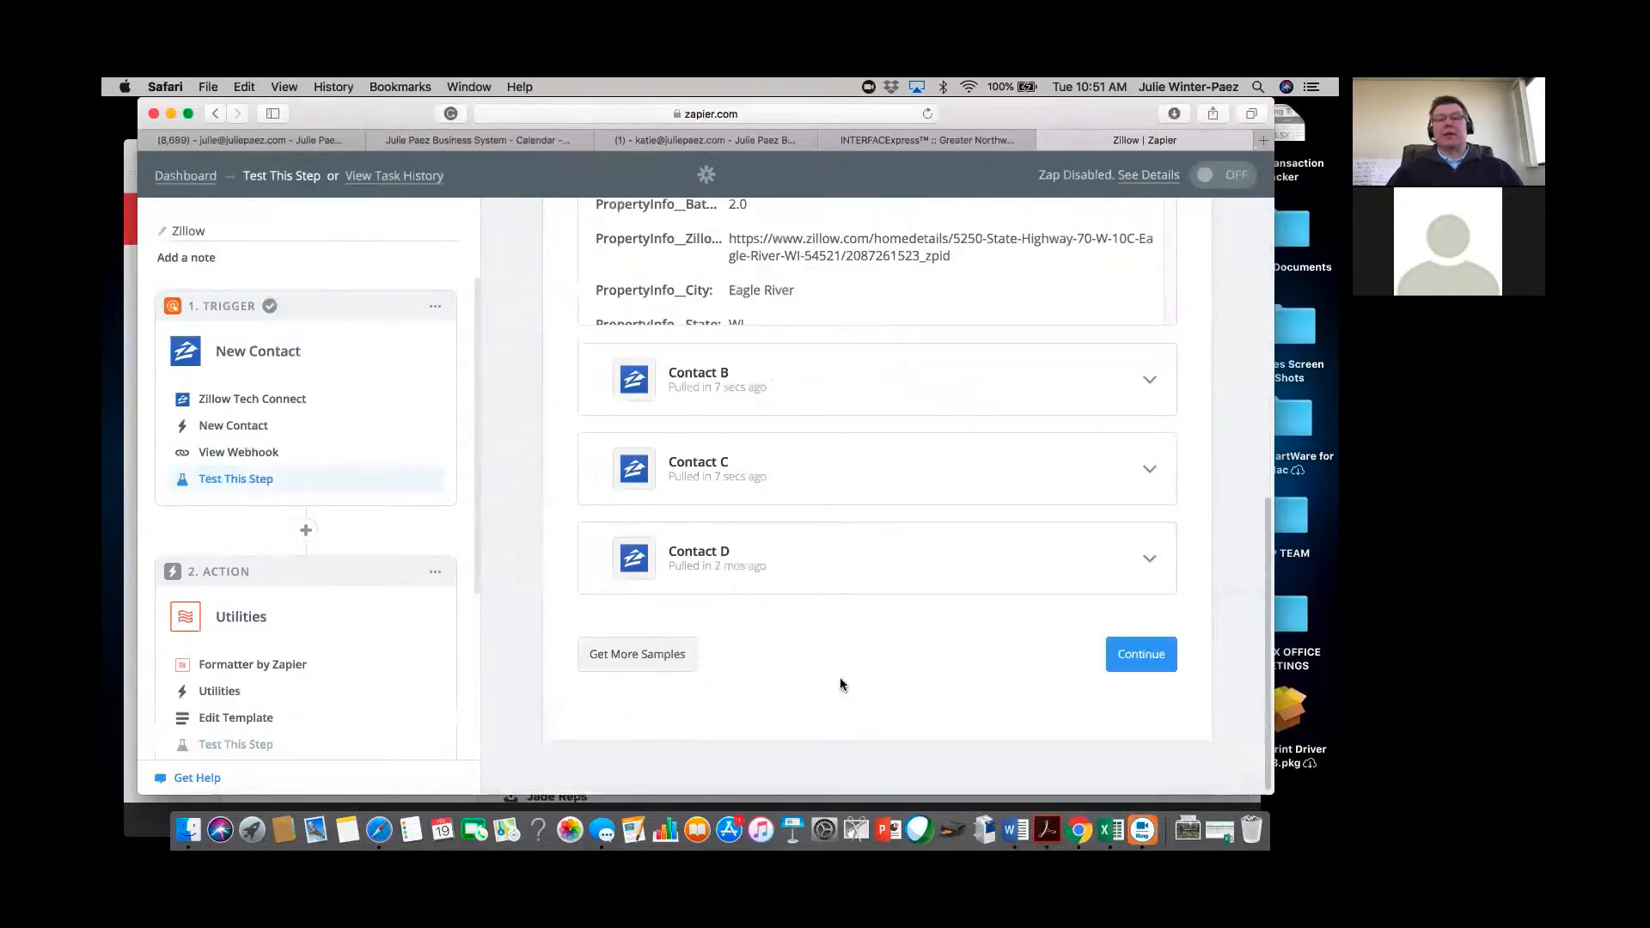
left_click(1147, 657)
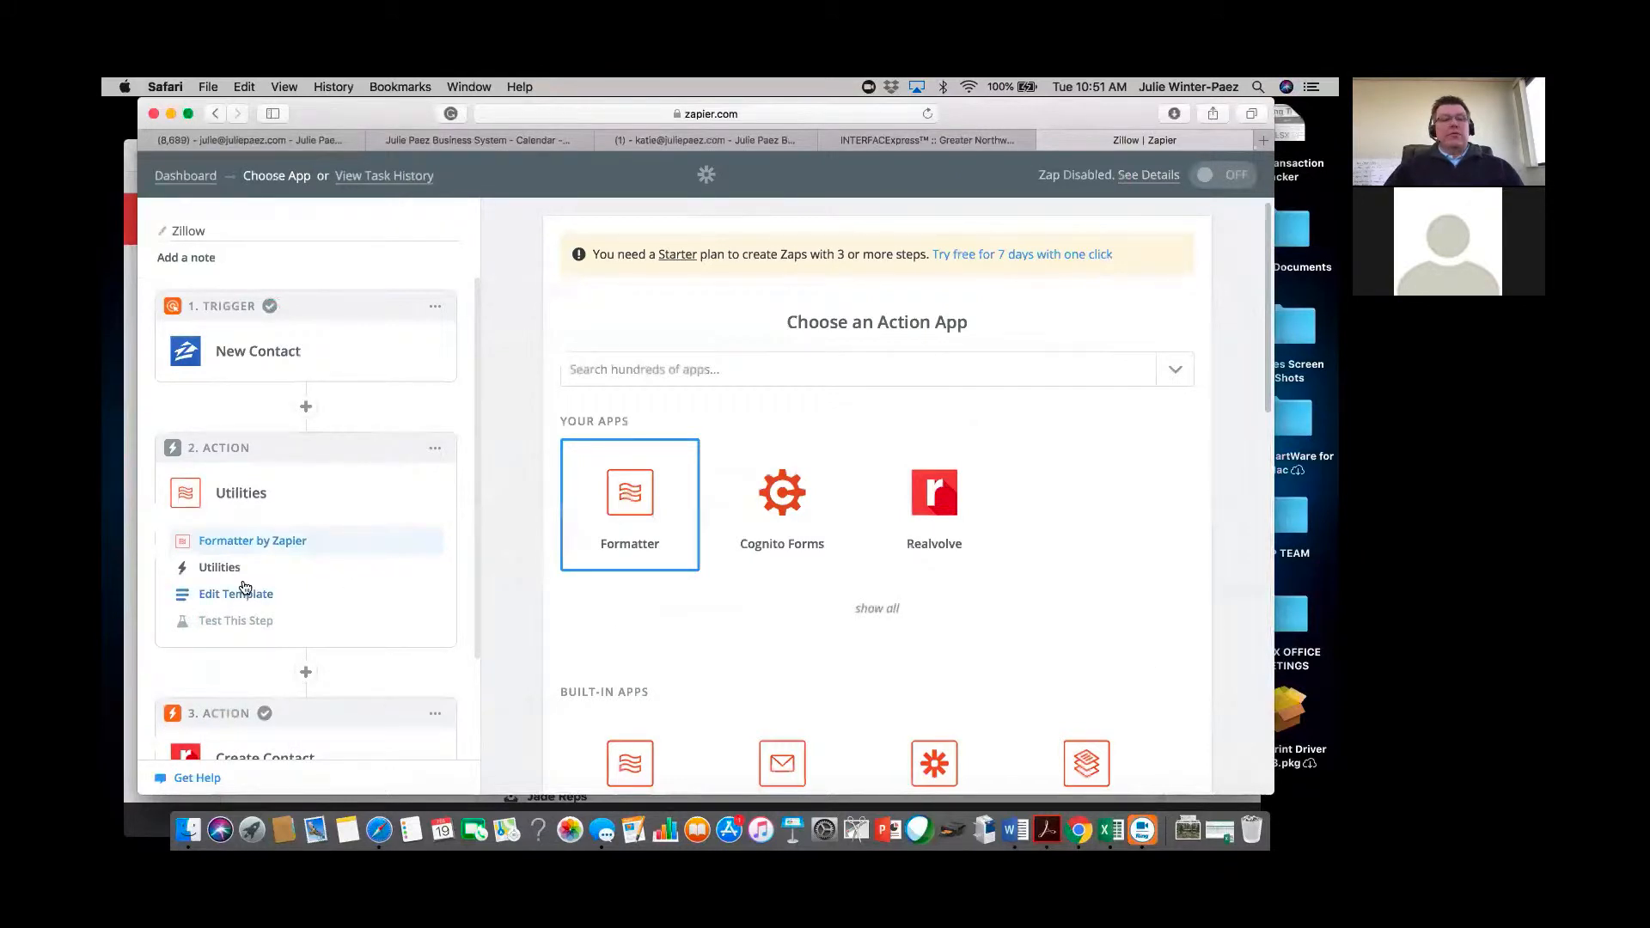
Open the Formatter Utilities template setup.
left_click(229, 569)
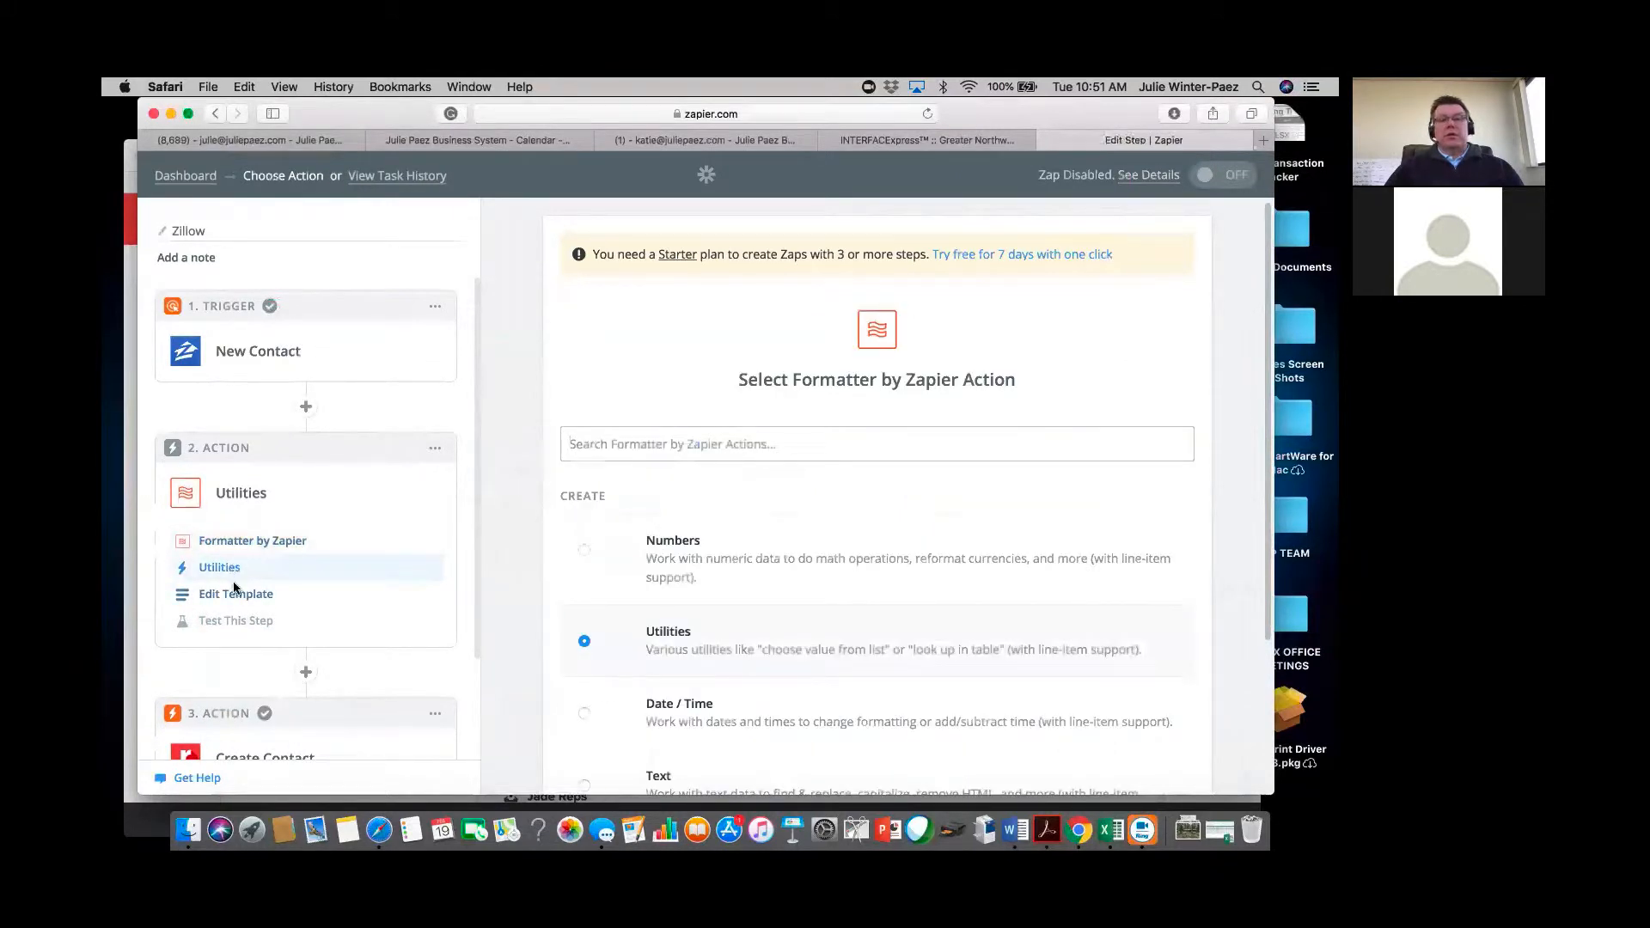
left_click(234, 591)
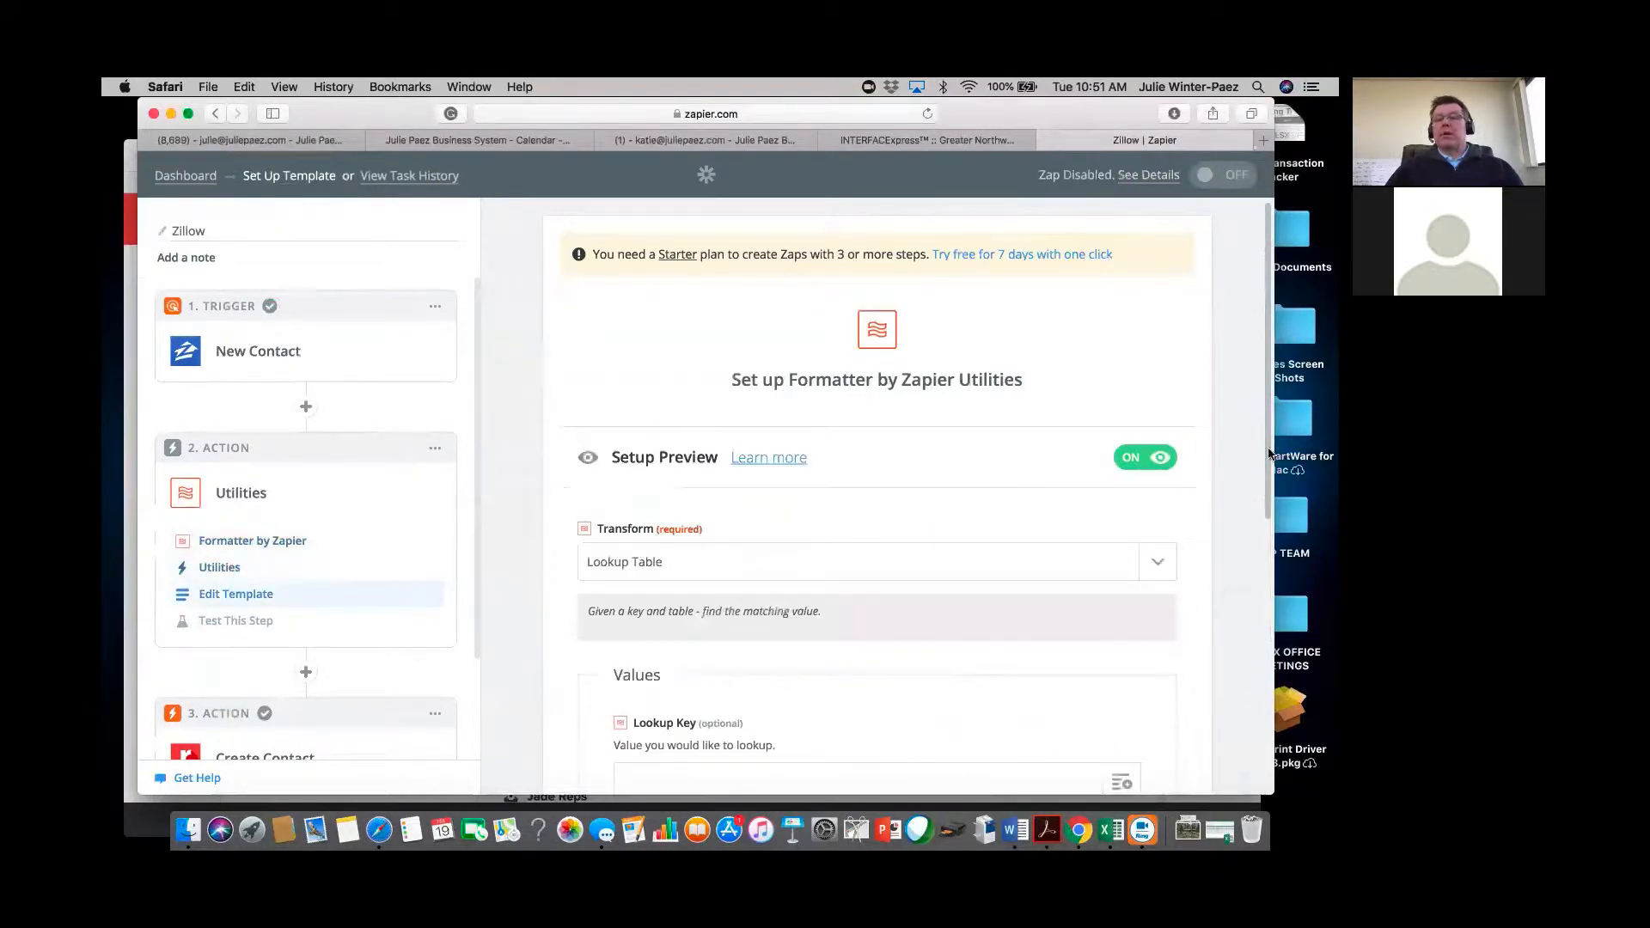
scroll(1263, 587, "down", 3)
scroll(1264, 593, "down", 5)
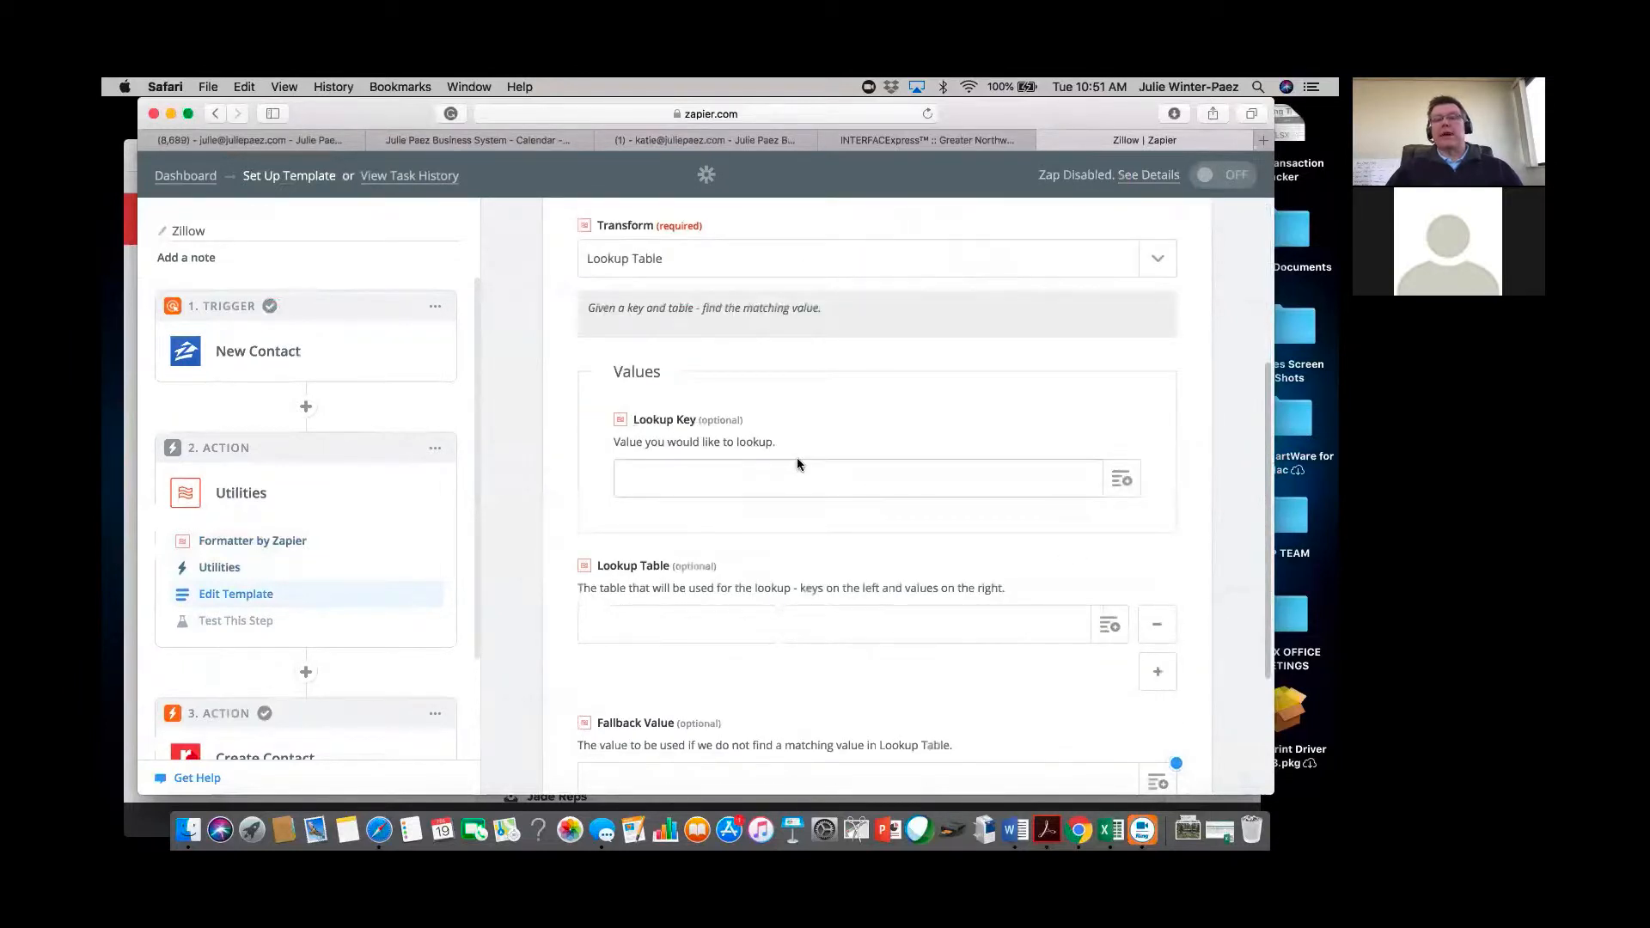
Search 'agent' and map Contact Info Assignee Zillow Assignee Agent Name as the Lookup Key.
left_click(1126, 482)
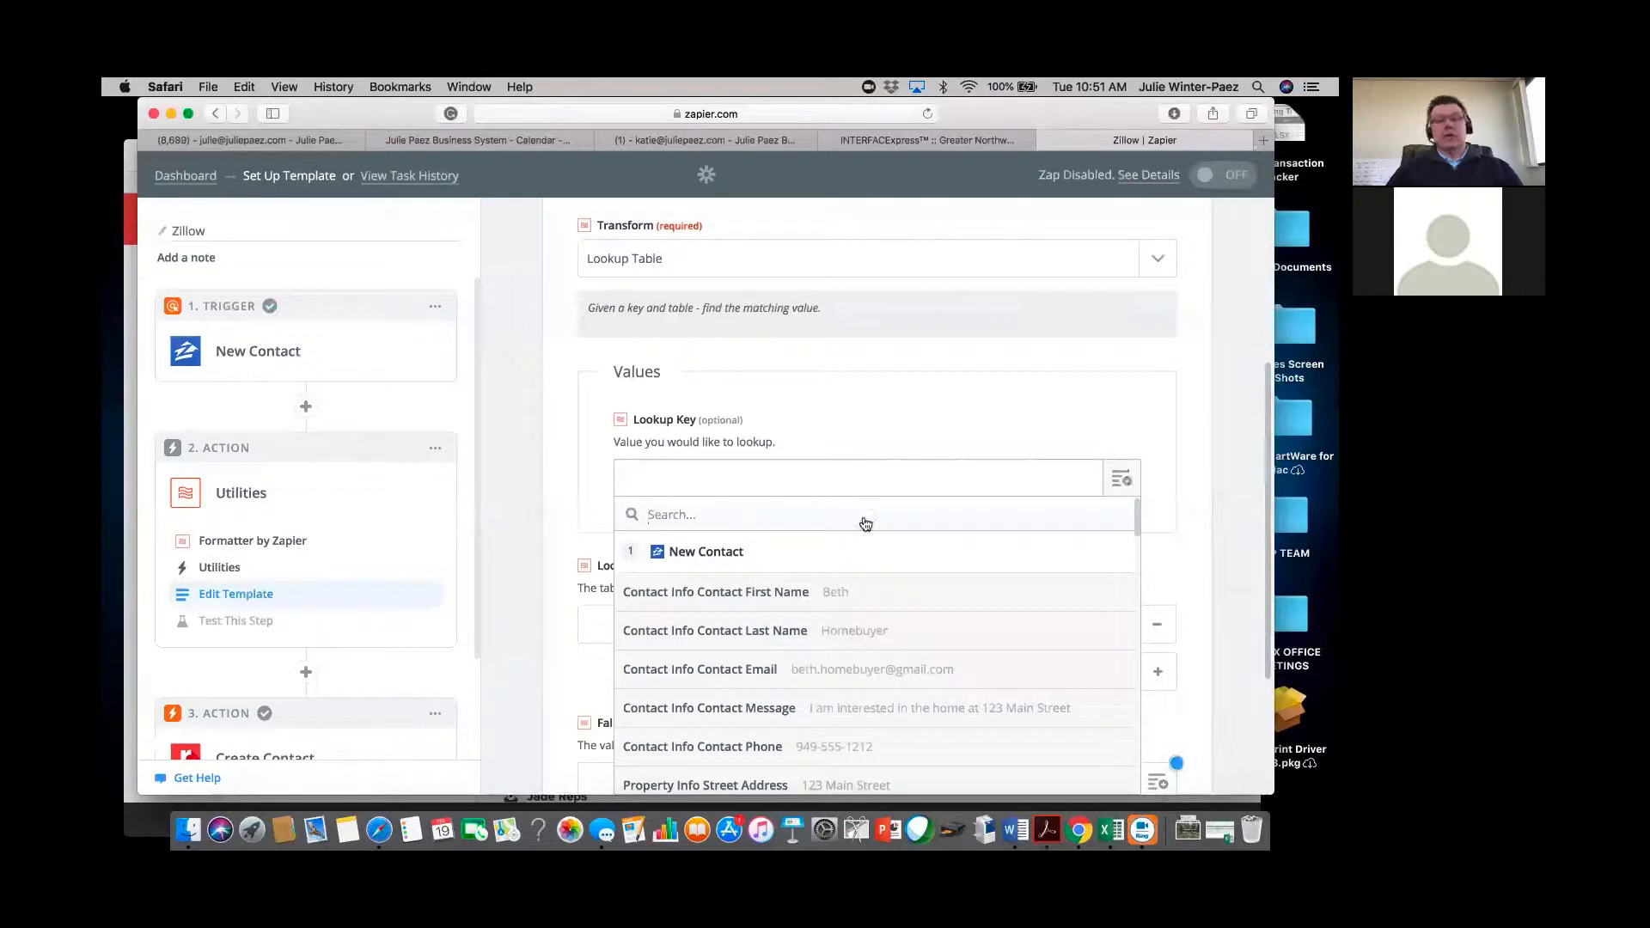
scroll(1082, 660, "down", 5)
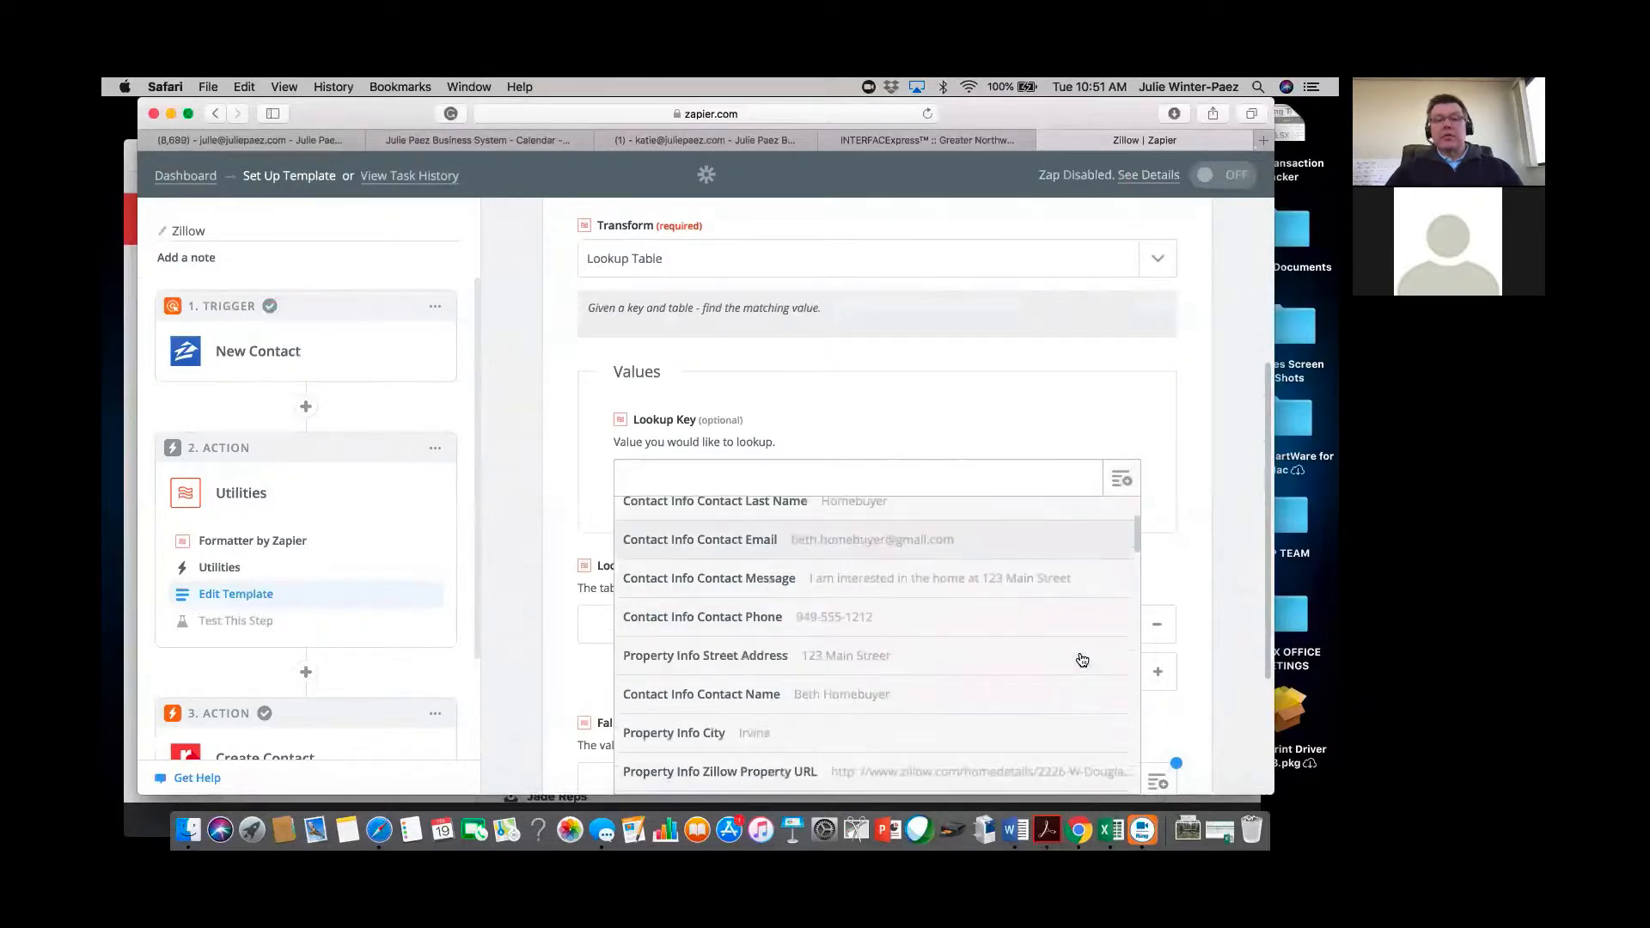
scroll(1082, 660, "down", 5)
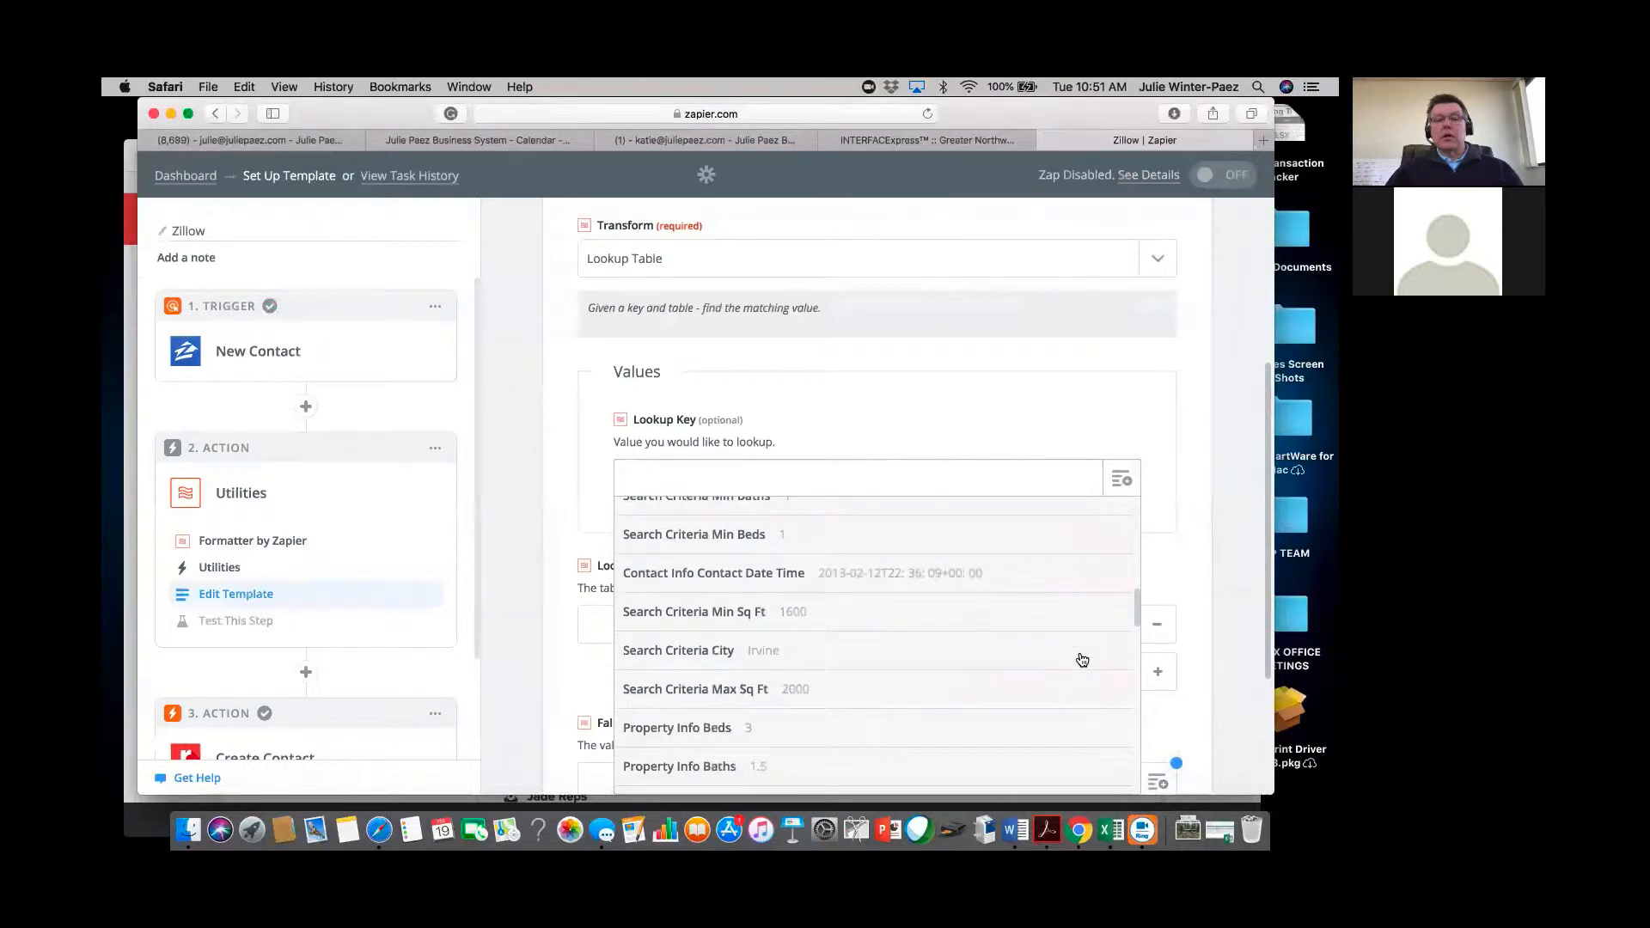
scroll(1082, 659, "up", 5)
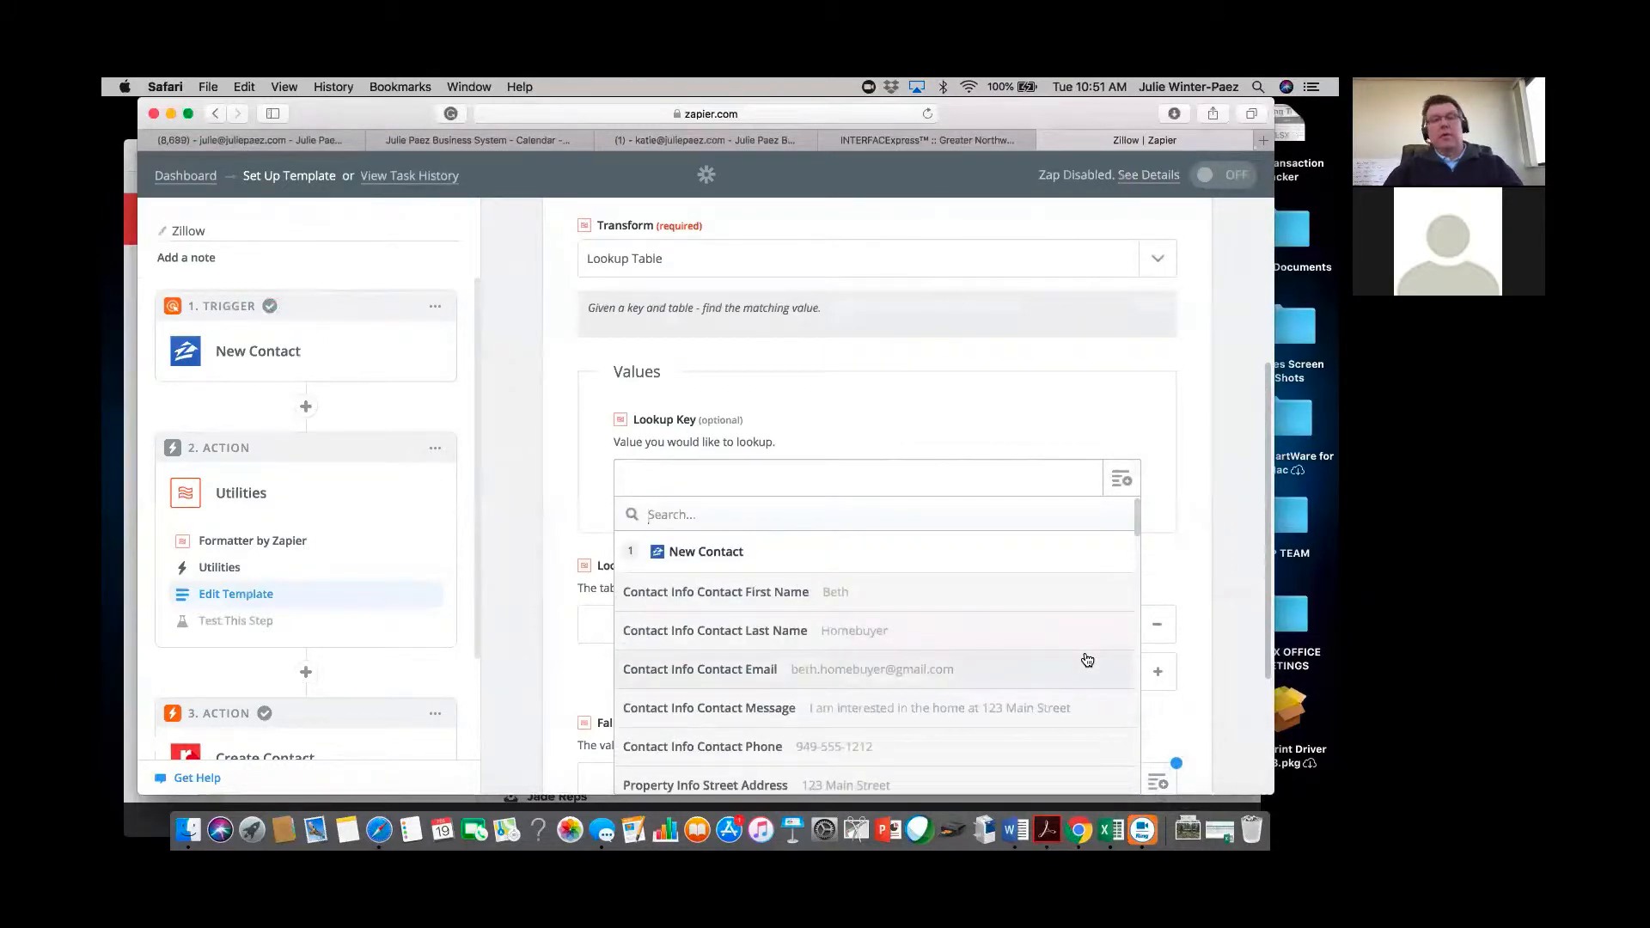
type("agent")
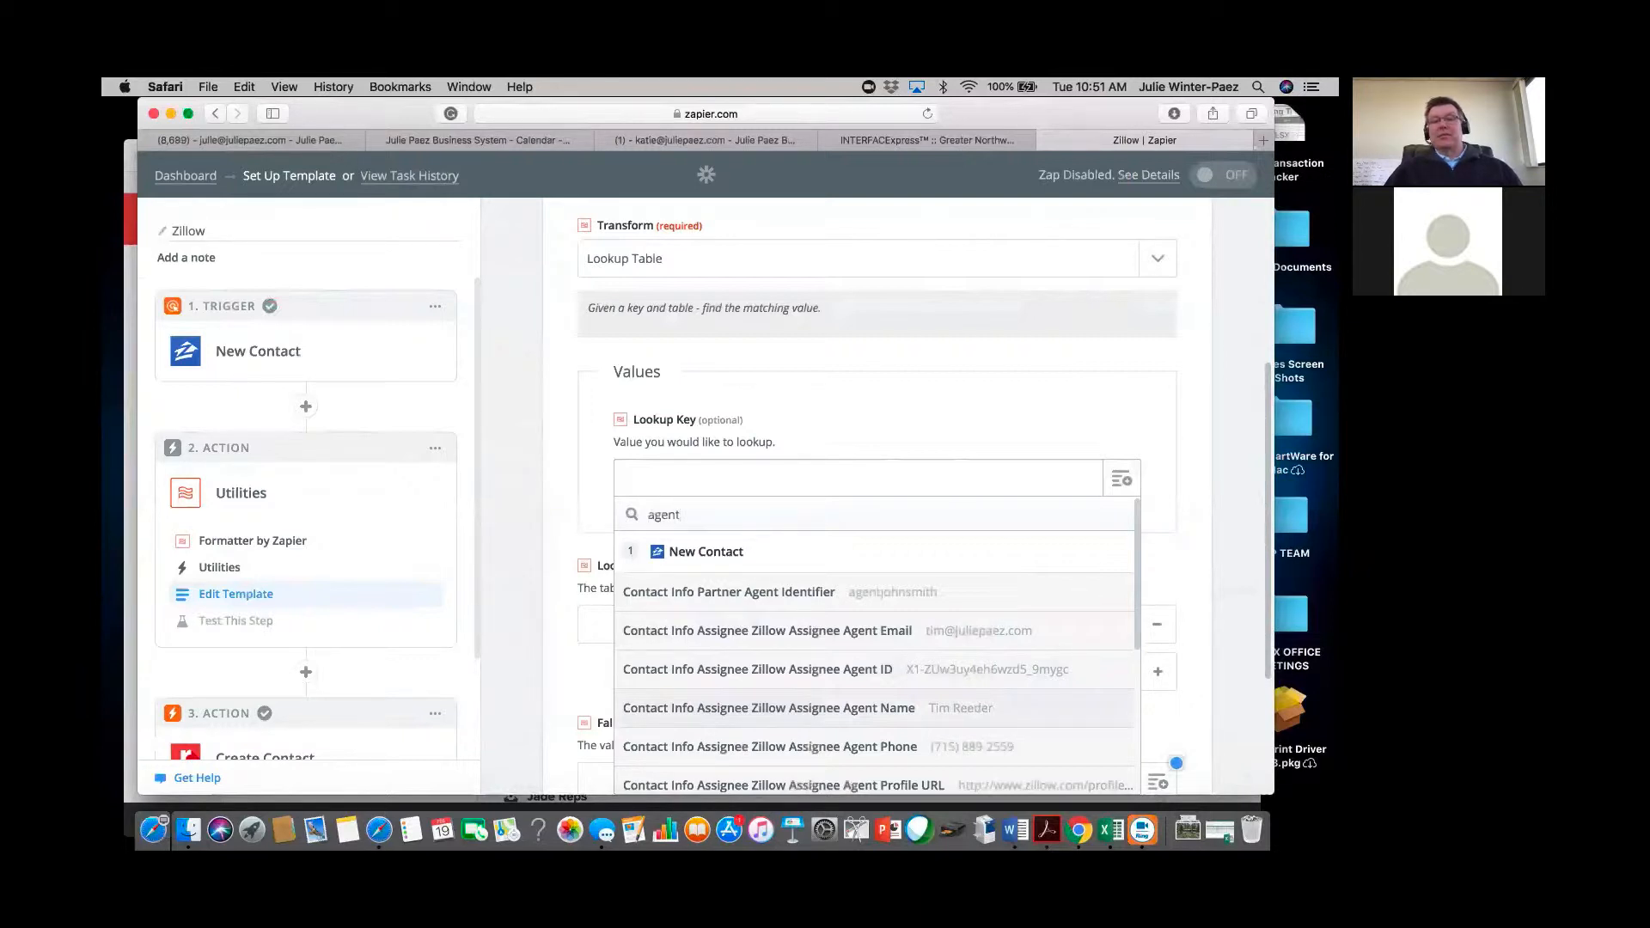
left_click(769, 708)
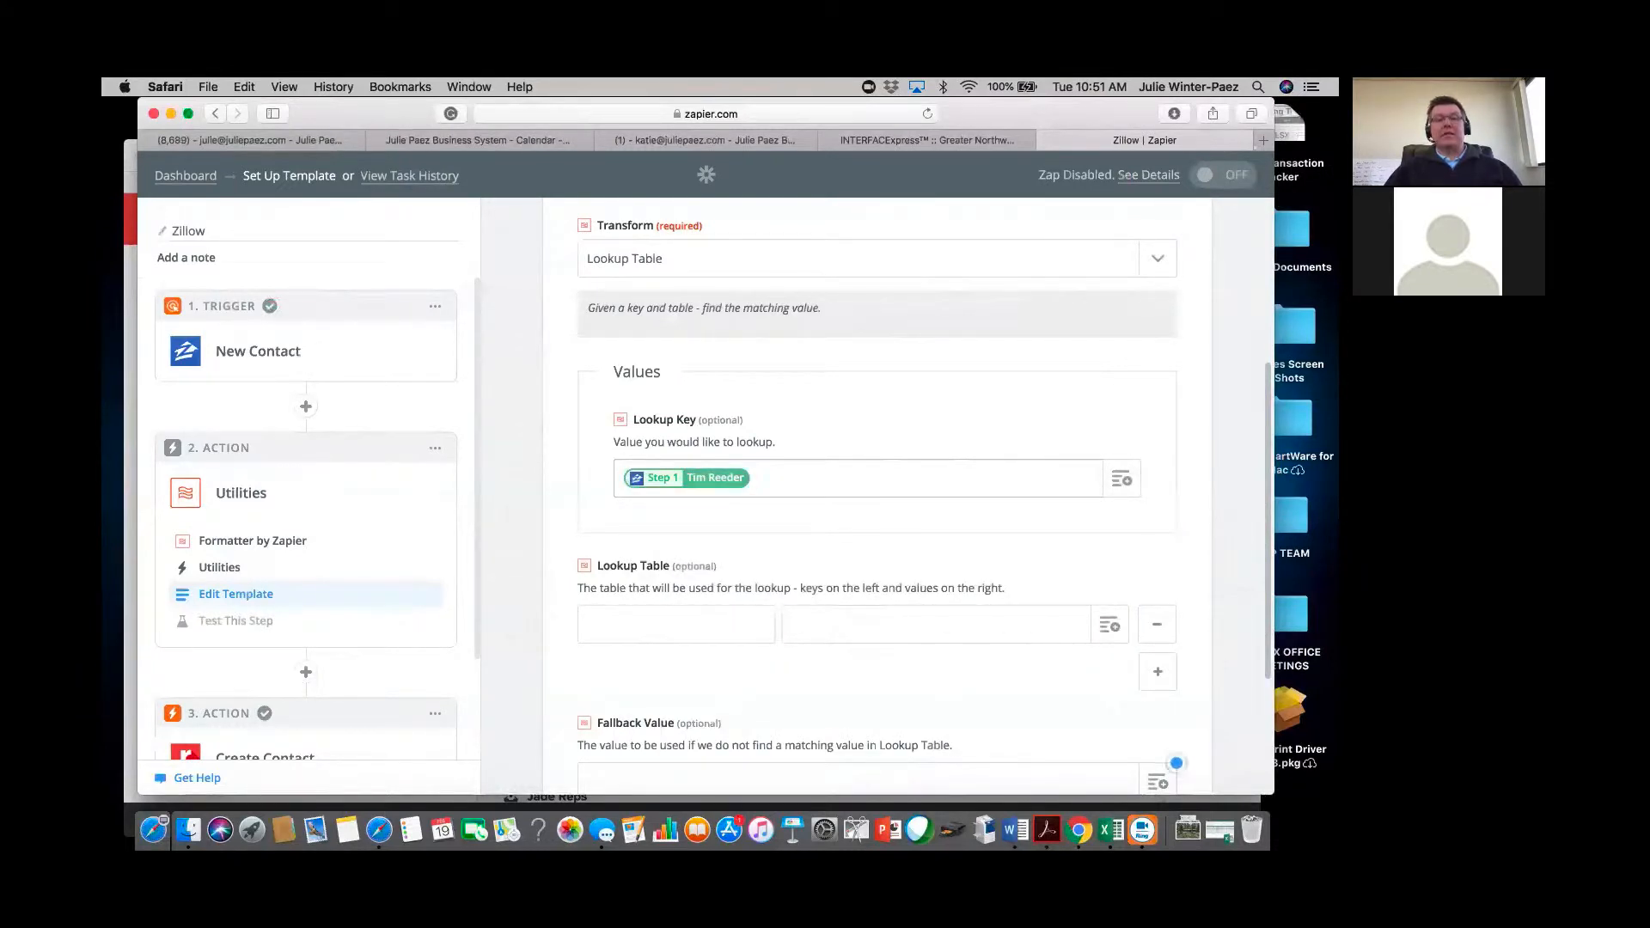
left_click(676, 624)
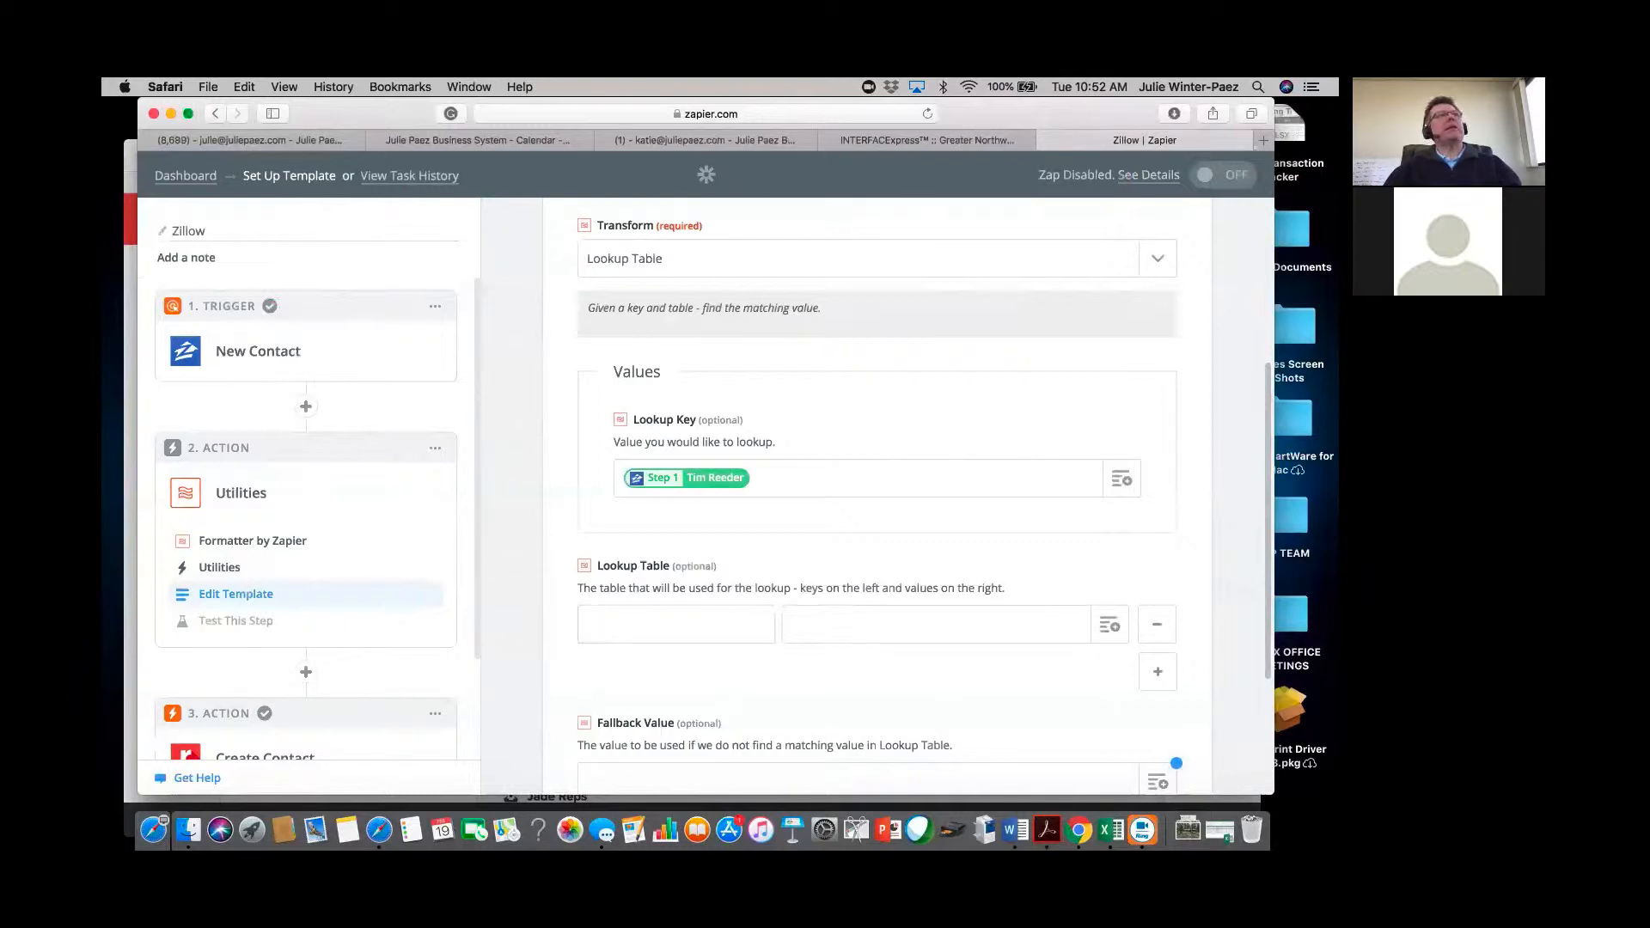
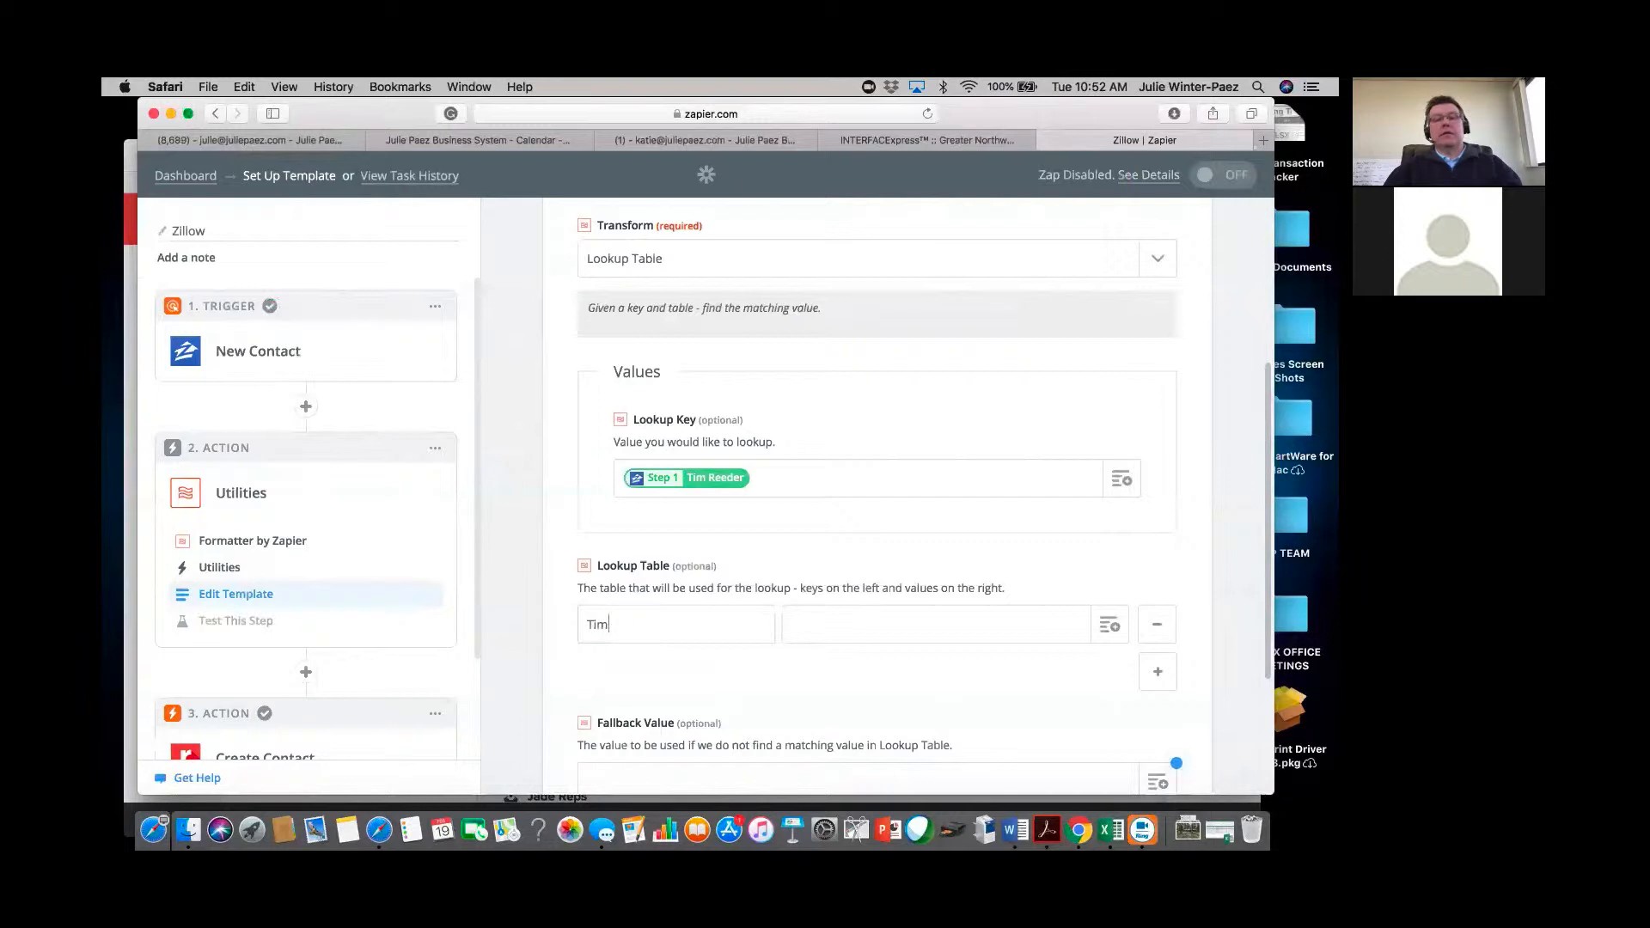
Enter two Lookup Table rows, each pairing an agent's name with their Realvolve user ID.
left_click(791, 624)
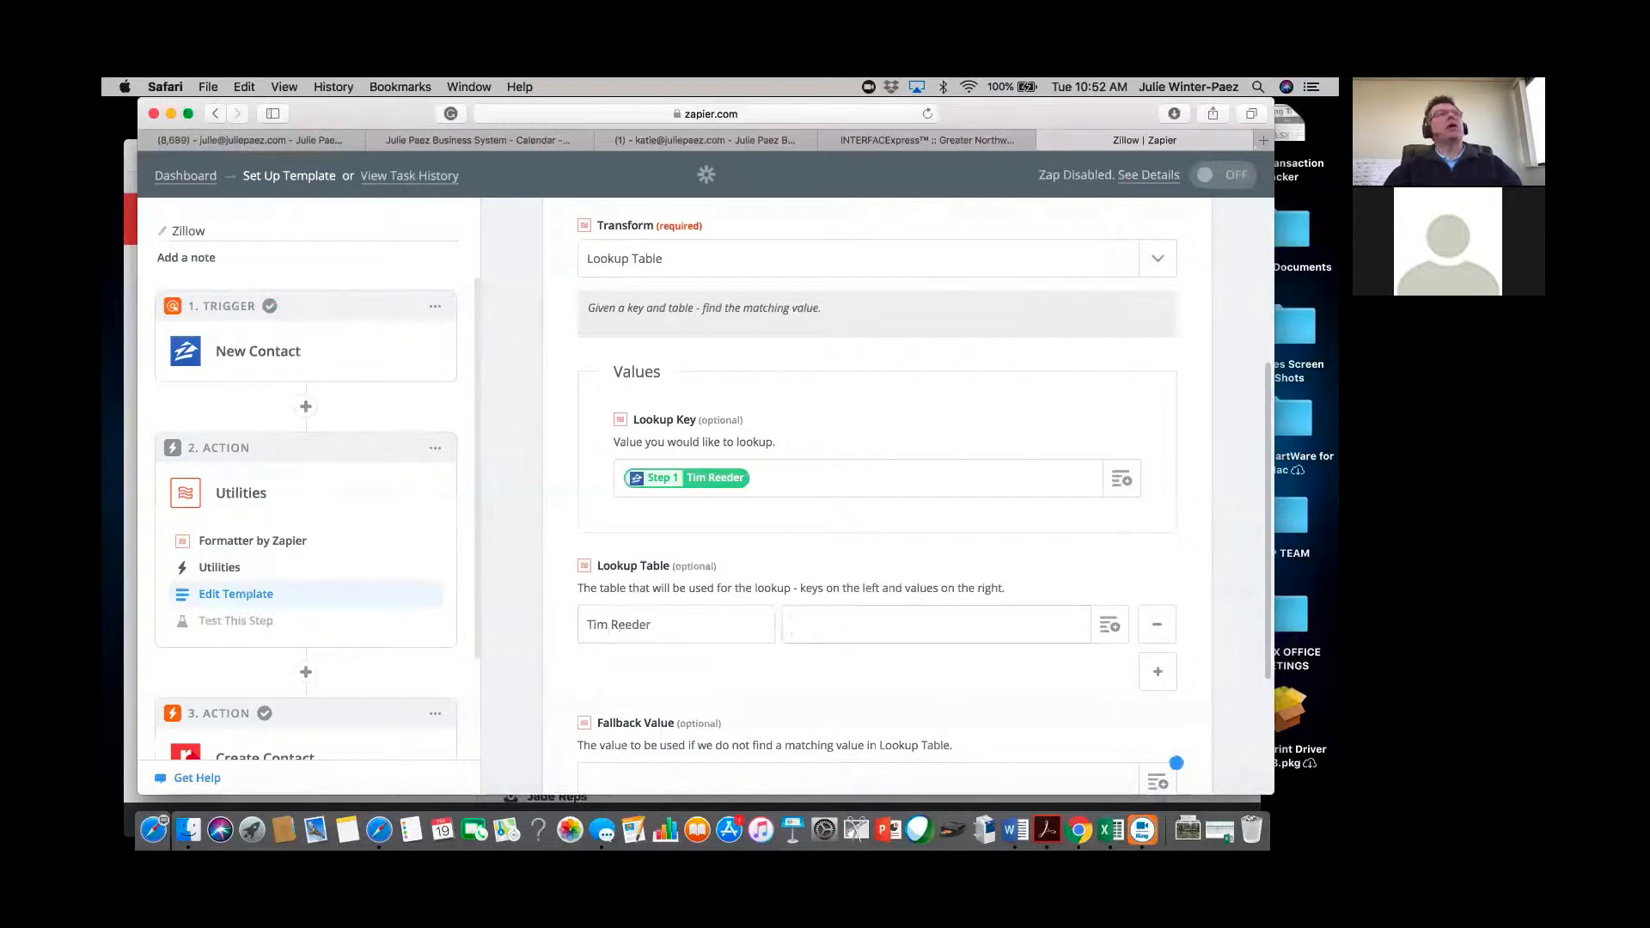
type("21")
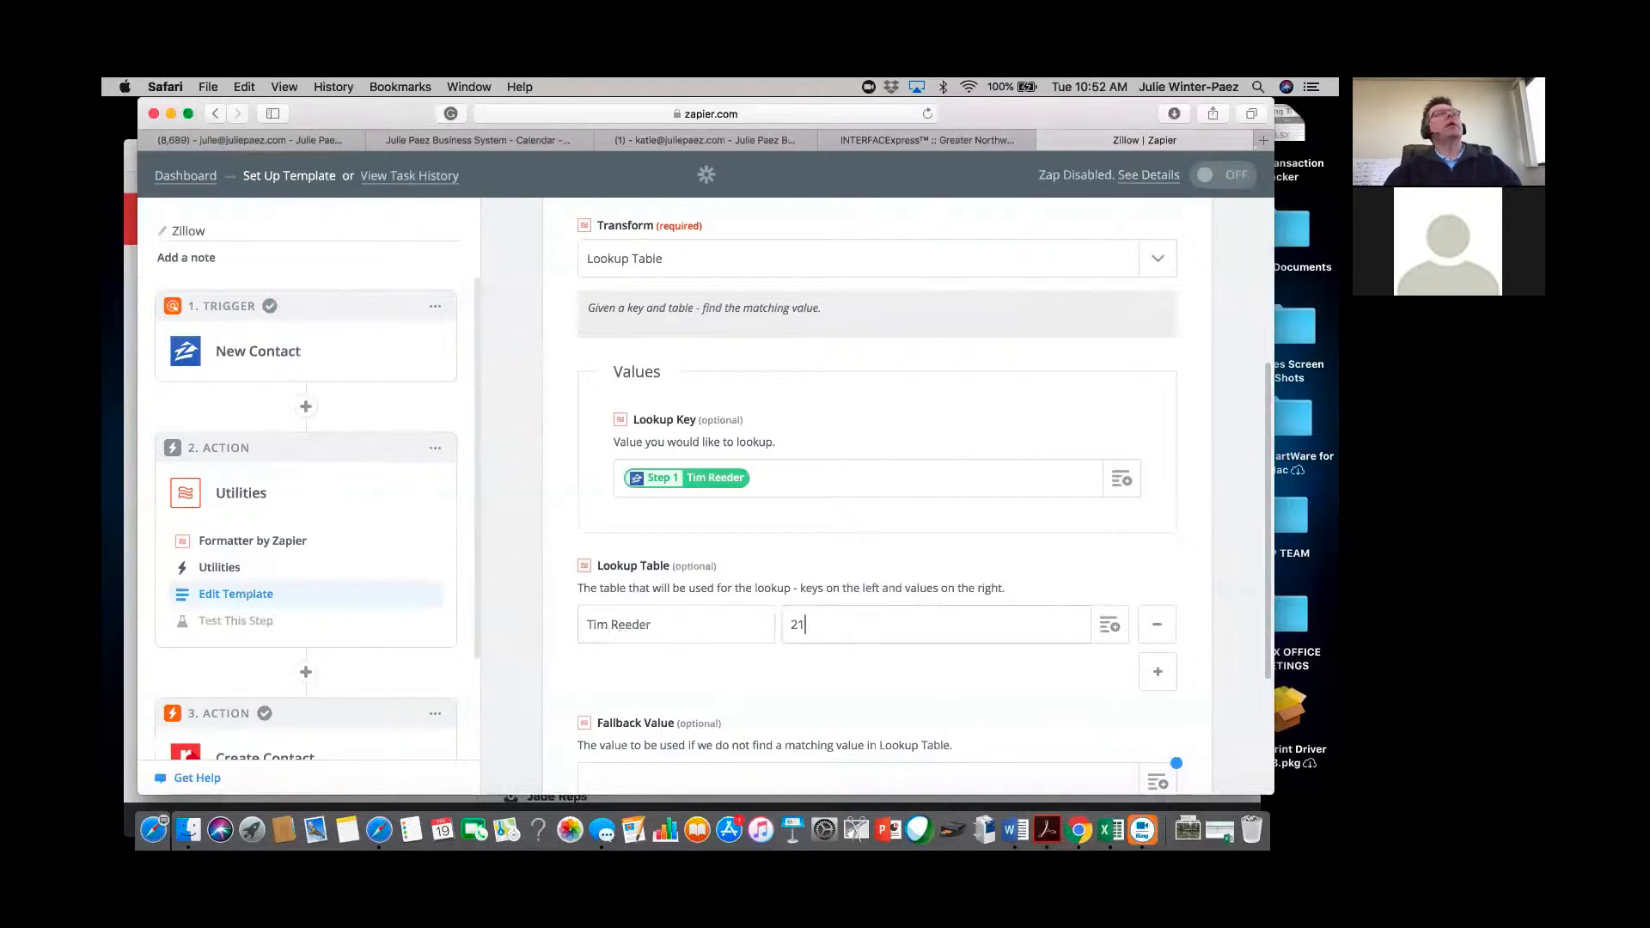
type("508")
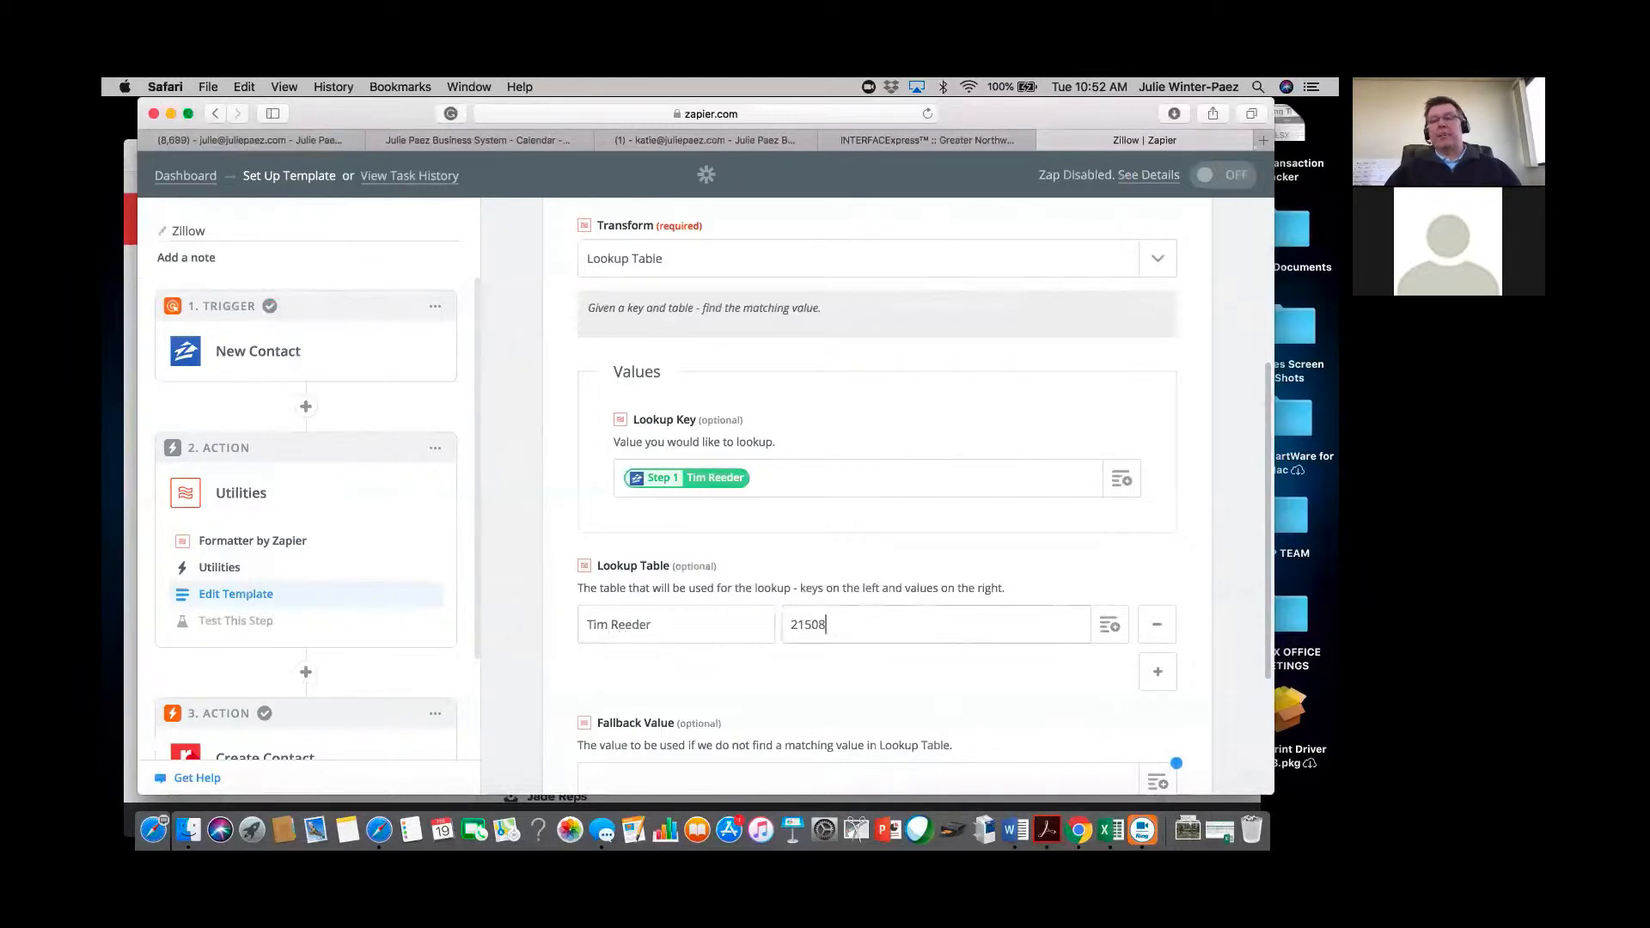
key("Tab")
left_click(677, 672)
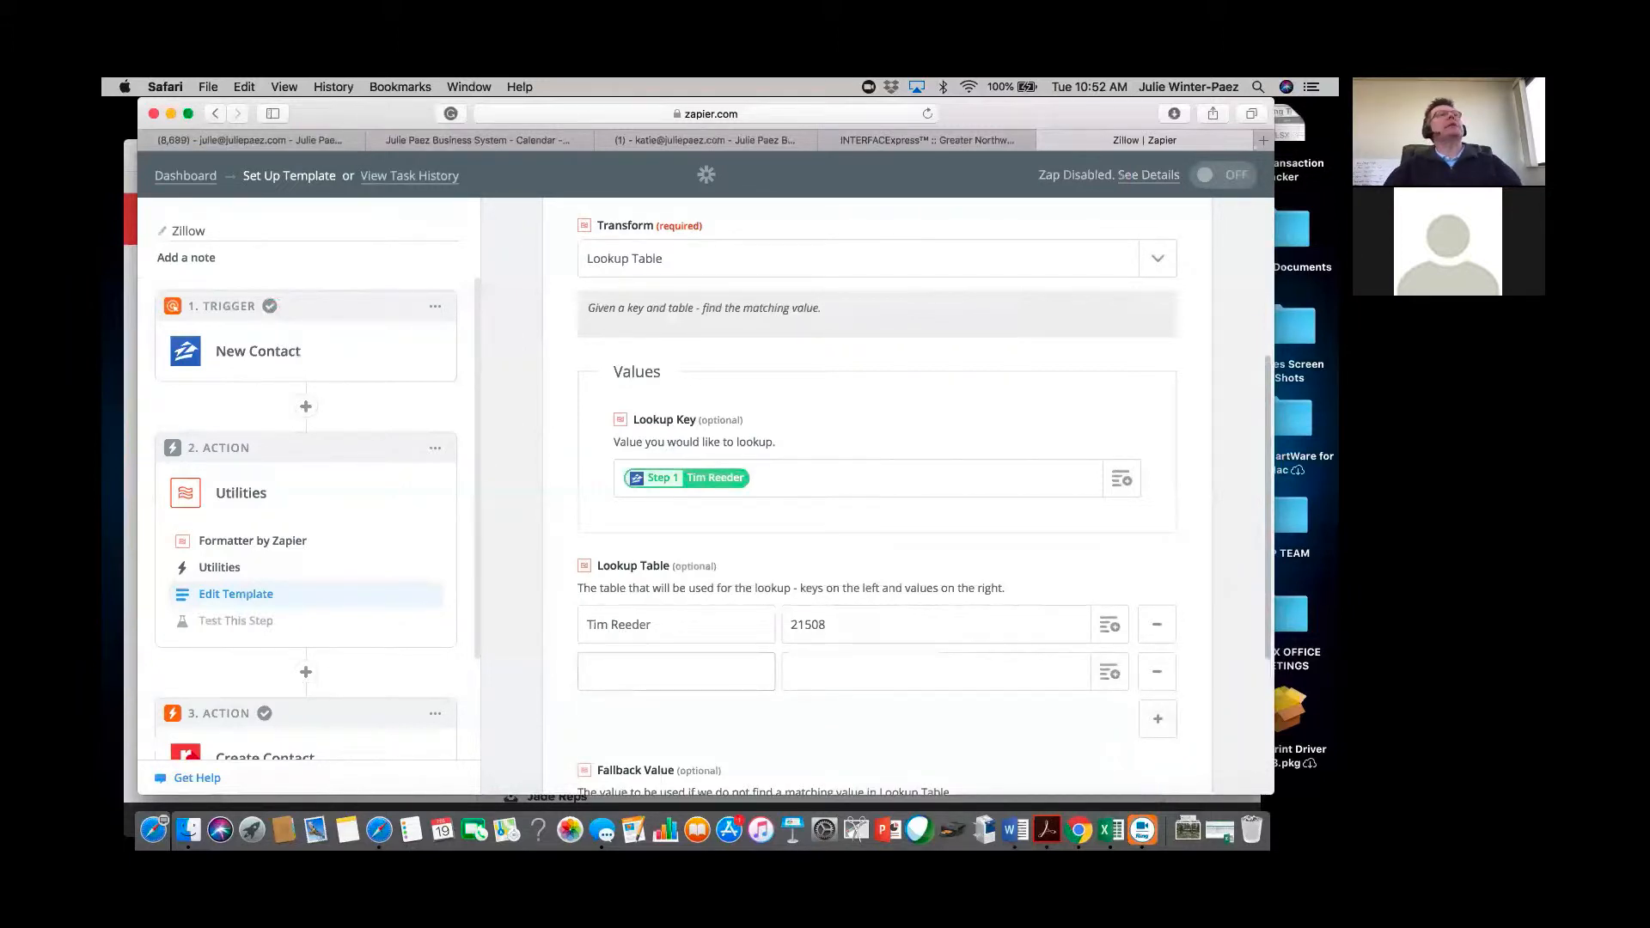
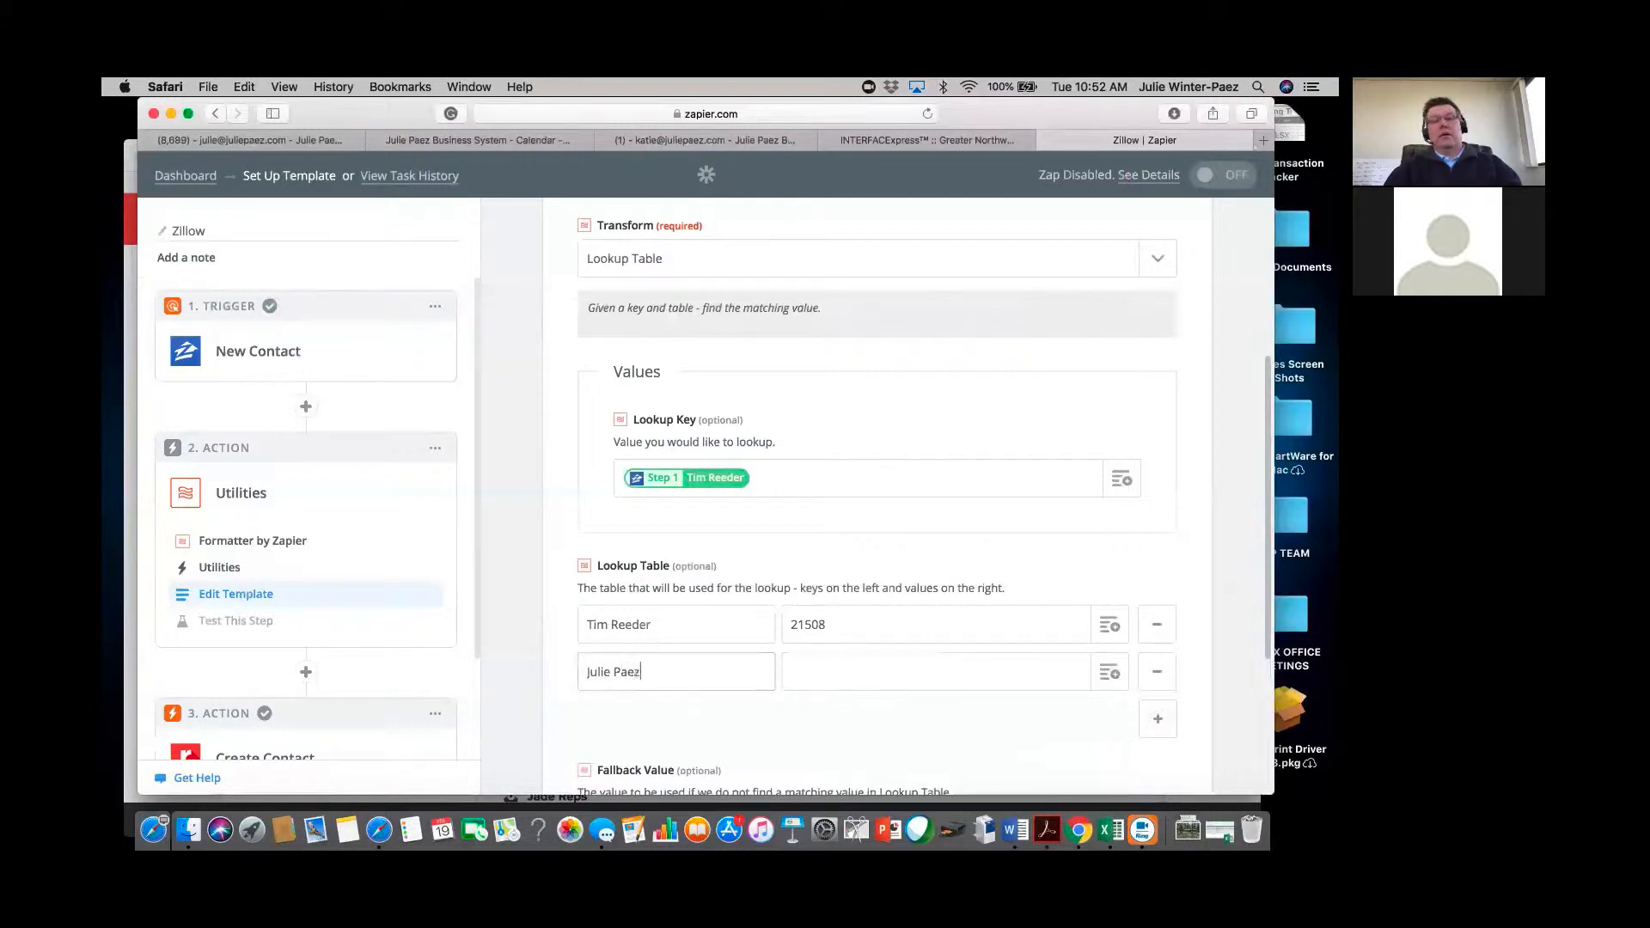
key("Tab")
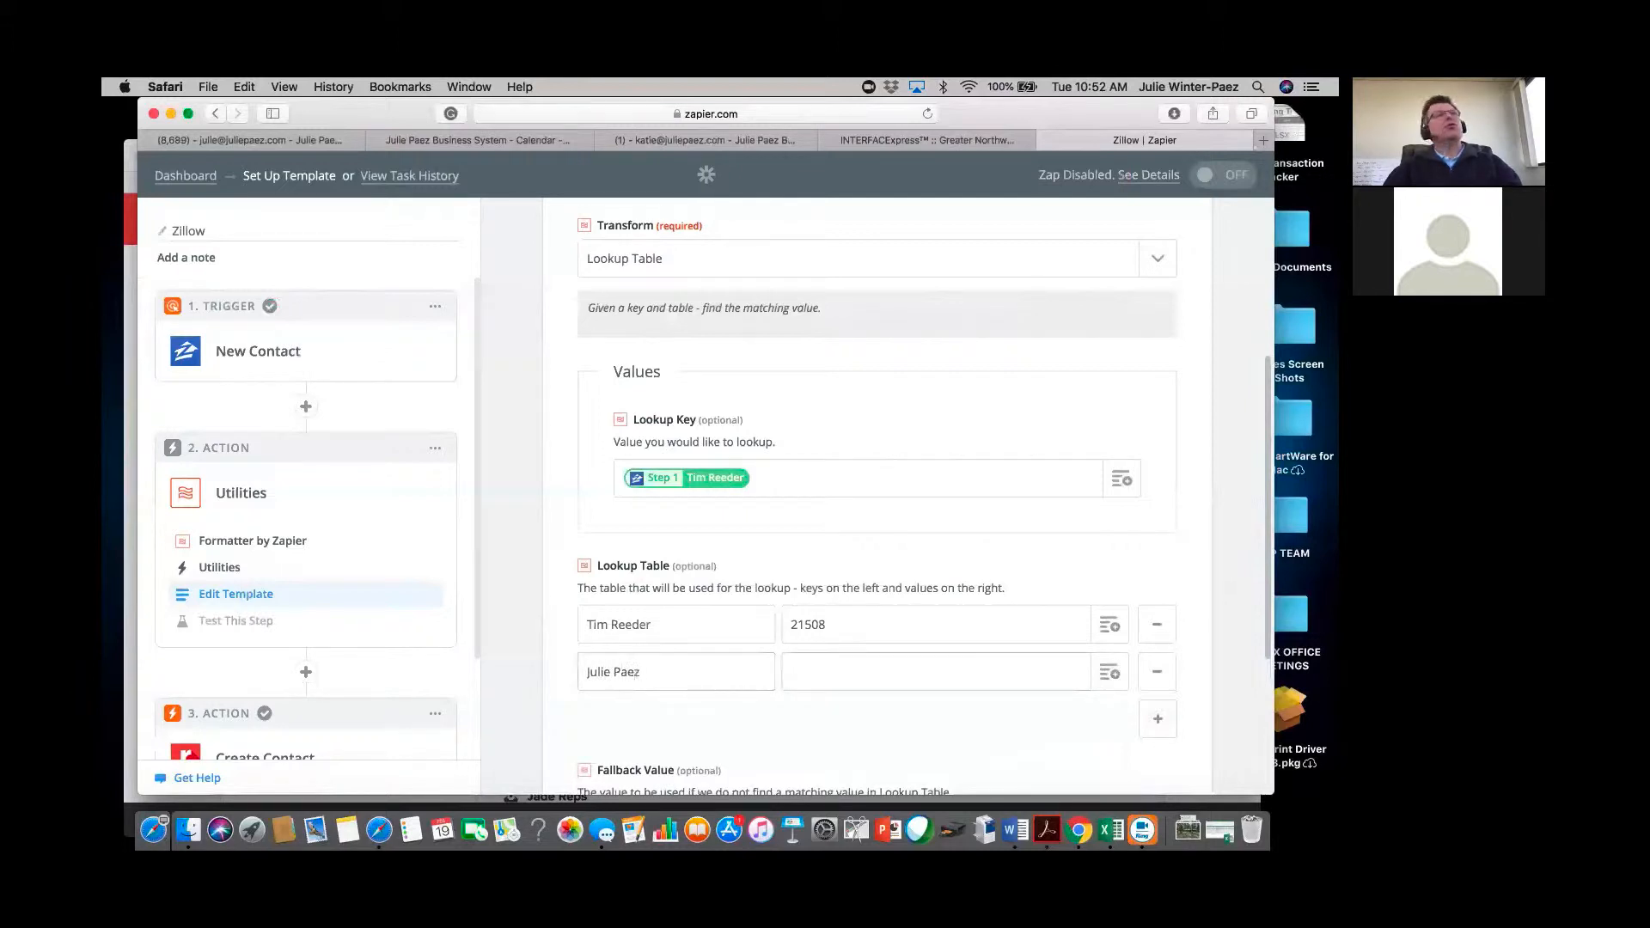
type("21337")
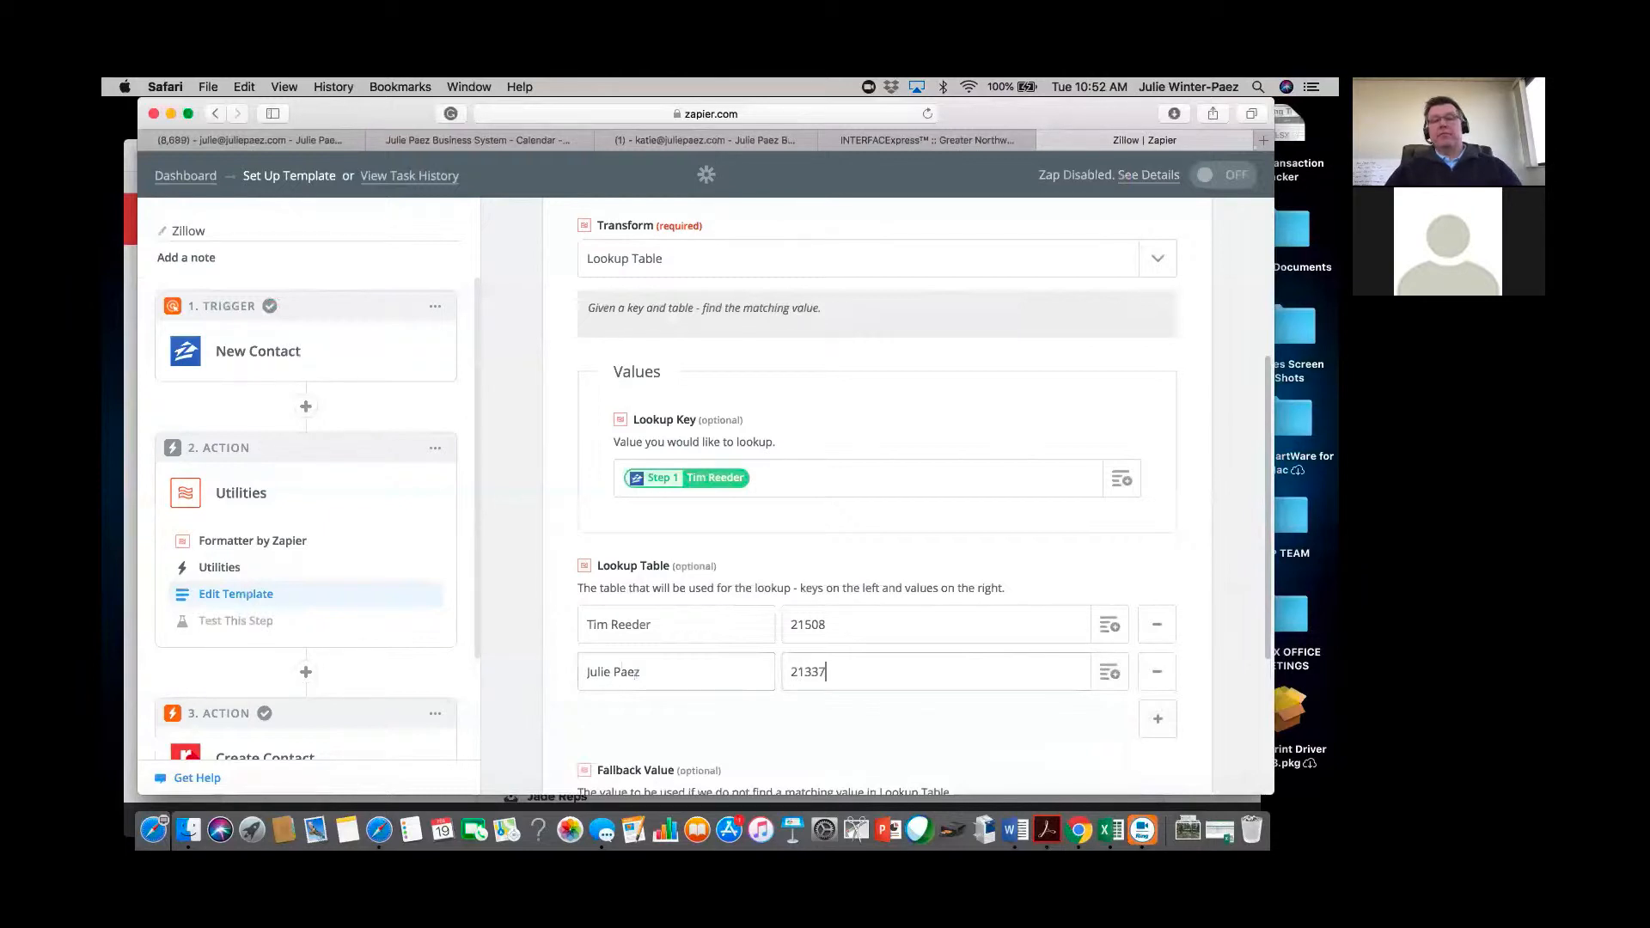
Add a third row pairing another agent's name with their Realvolve user ID.
left_click(1159, 722)
left_click(690, 727)
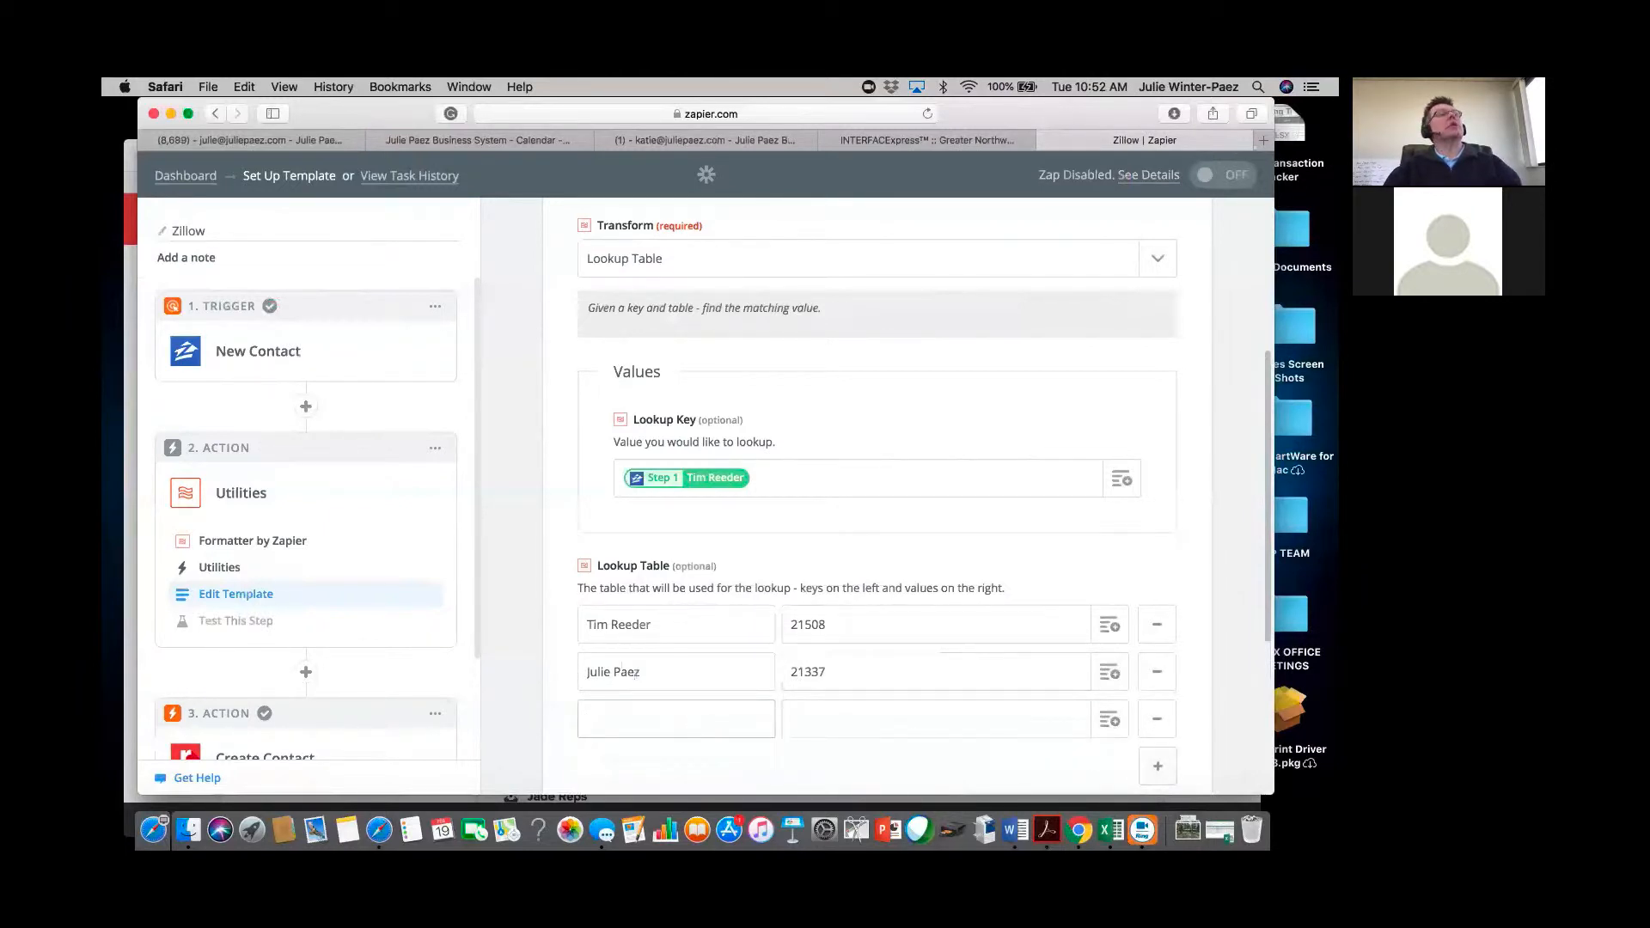
key("Tab")
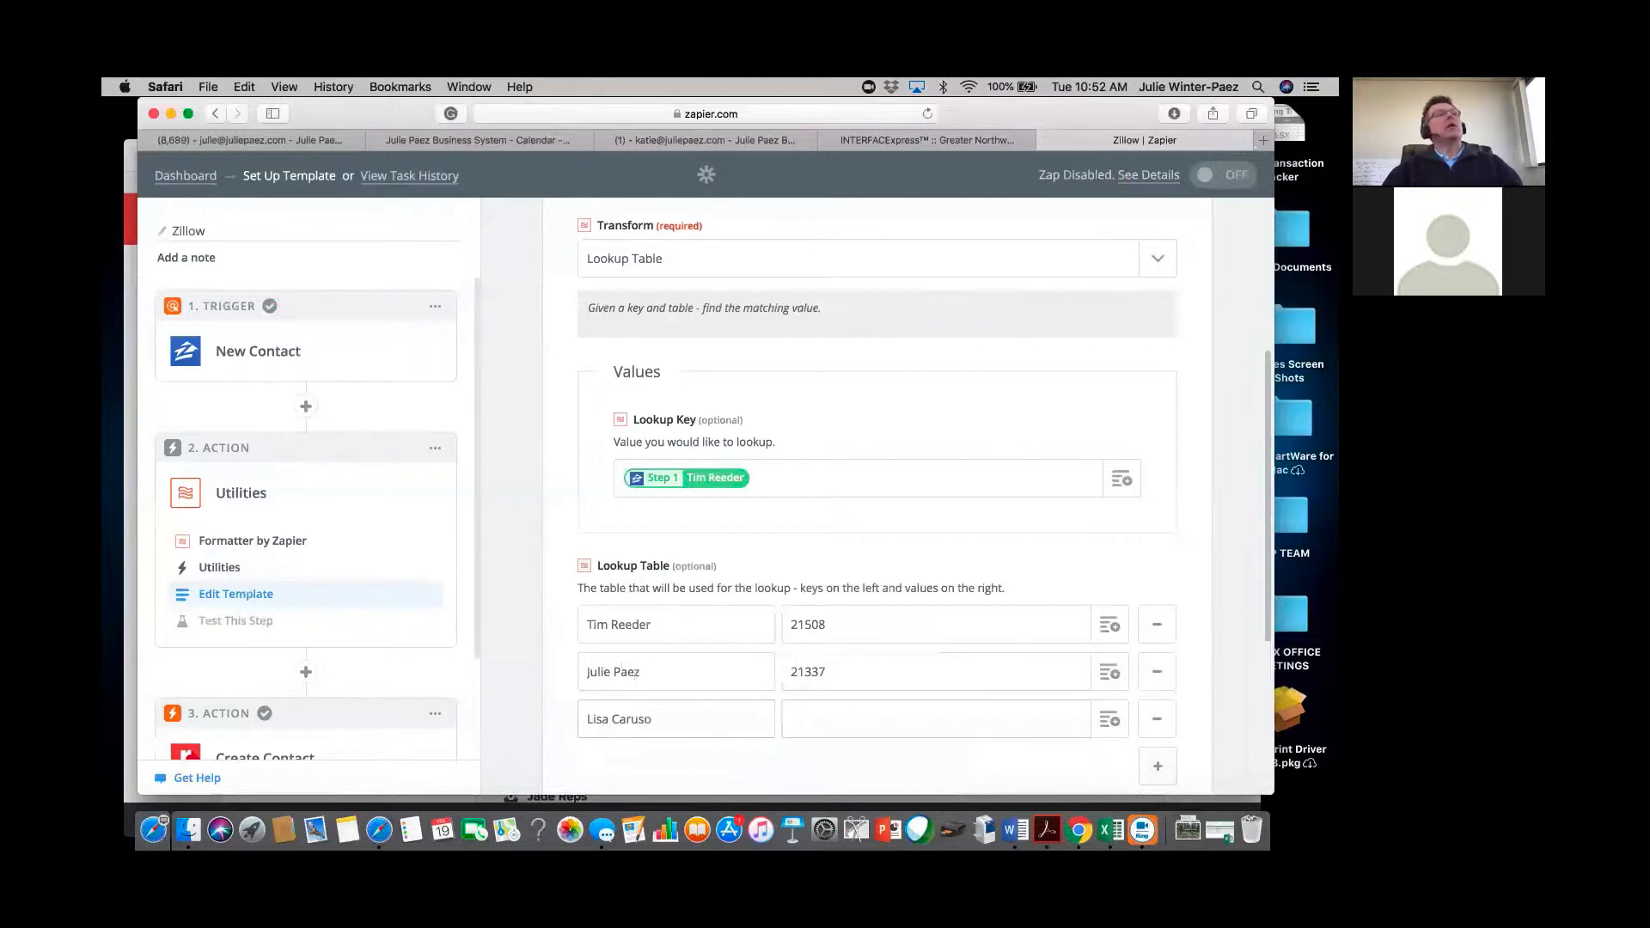
type("22")
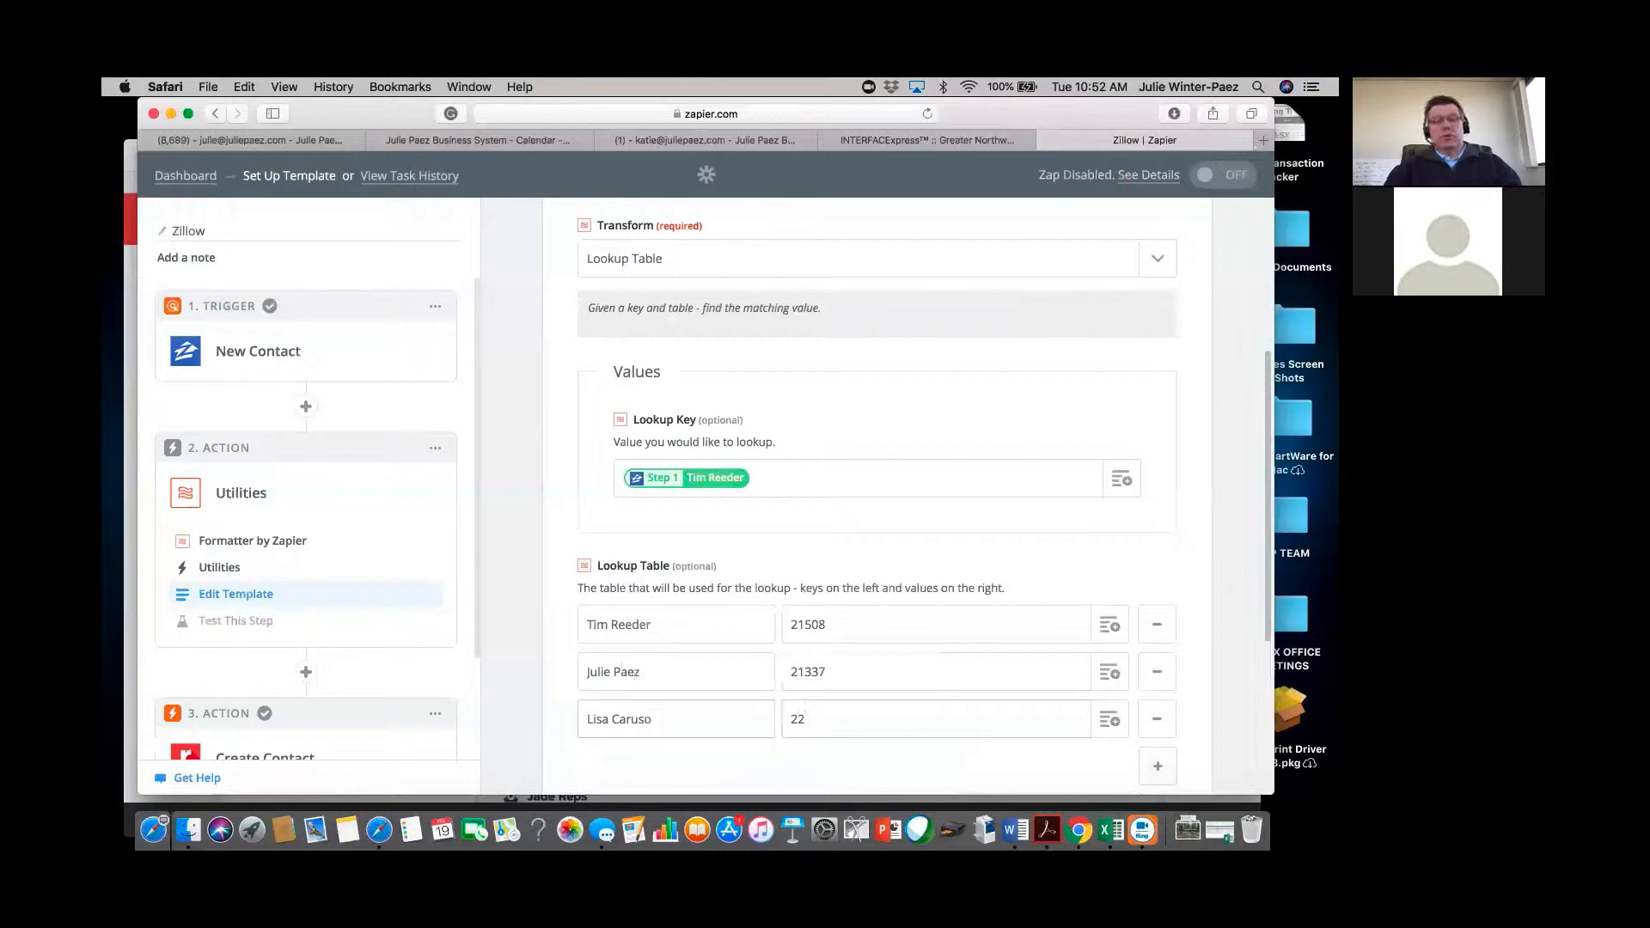
type("621")
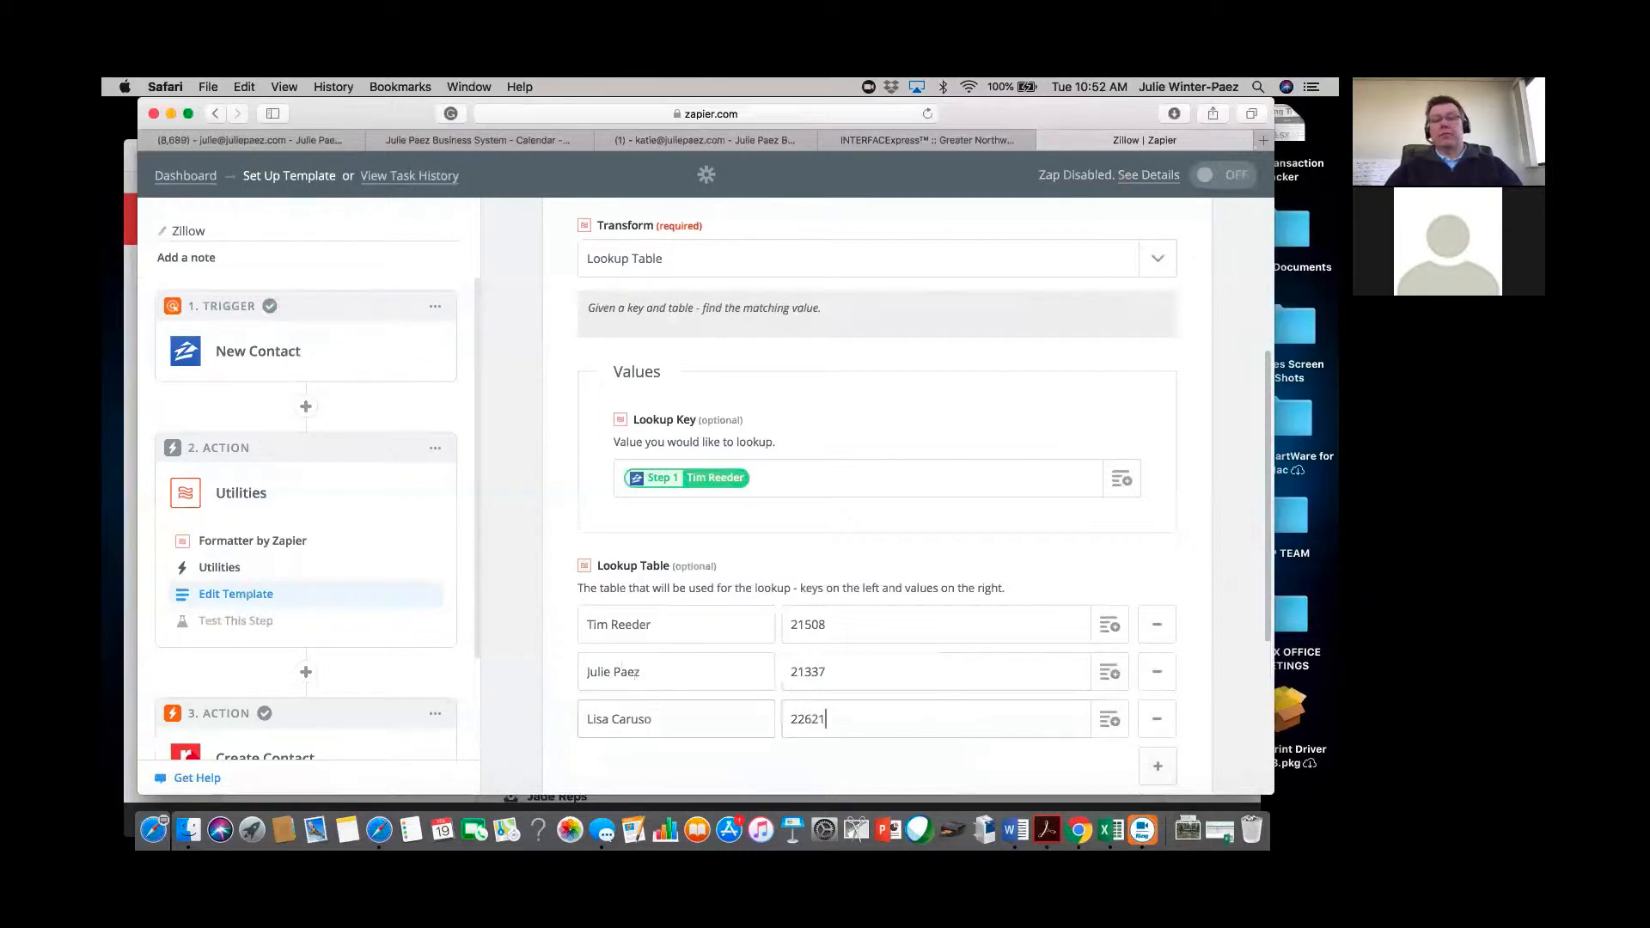
scroll(634, 675, "down", 5)
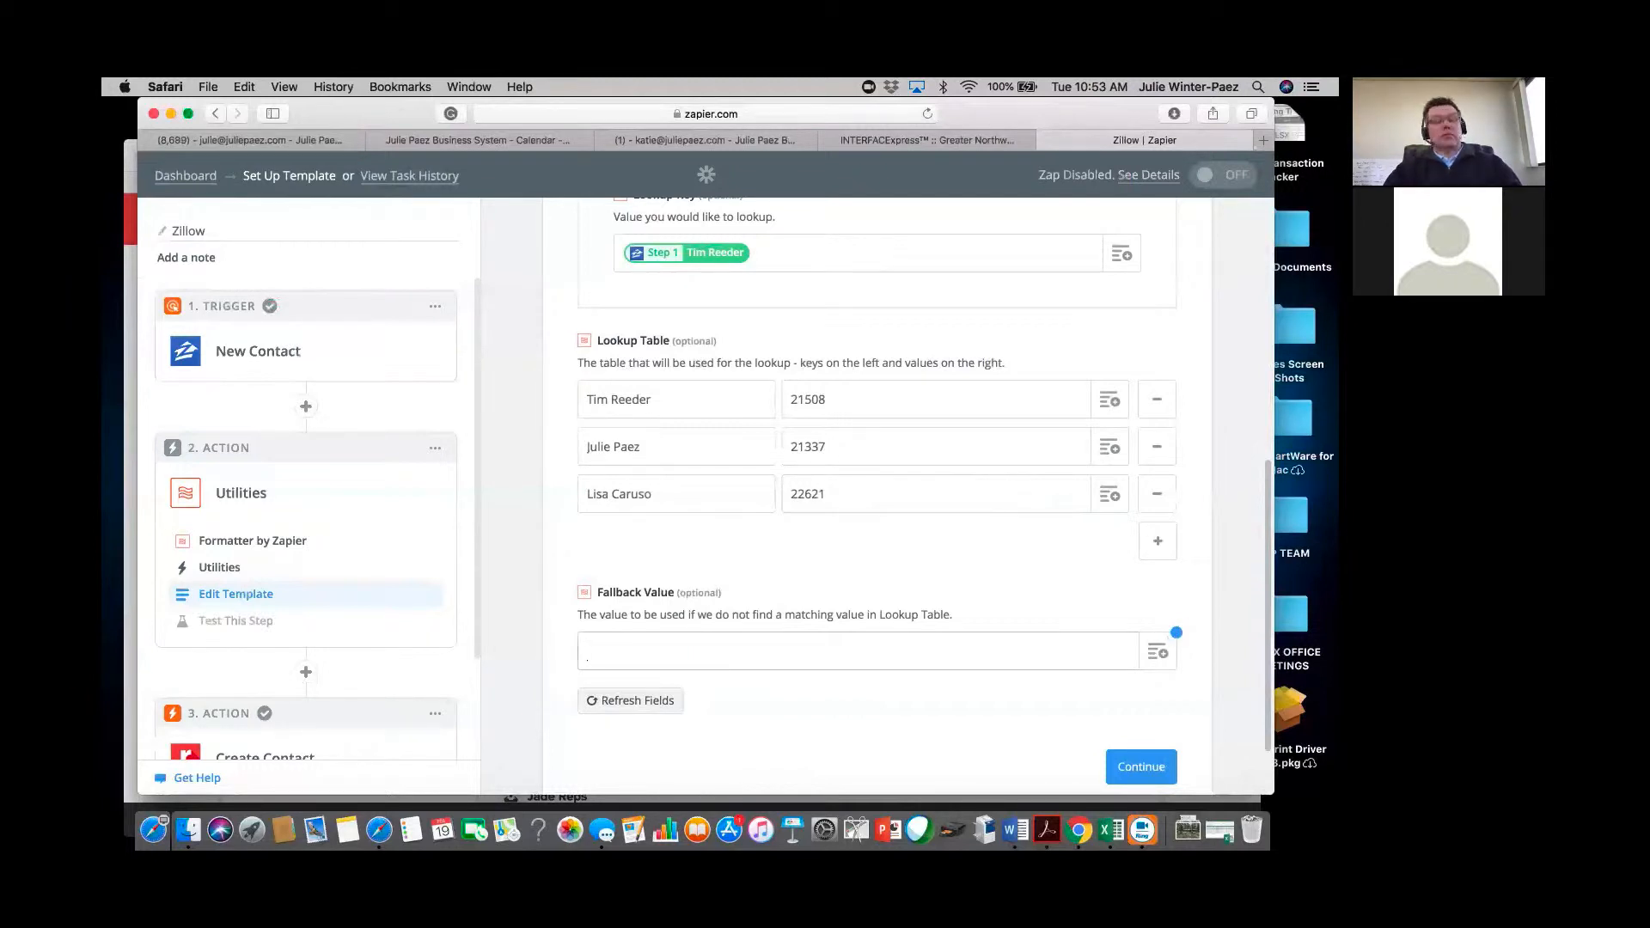
Enter the fallback Realvolve user ID and continue to testing the Formatter step.
type("21338")
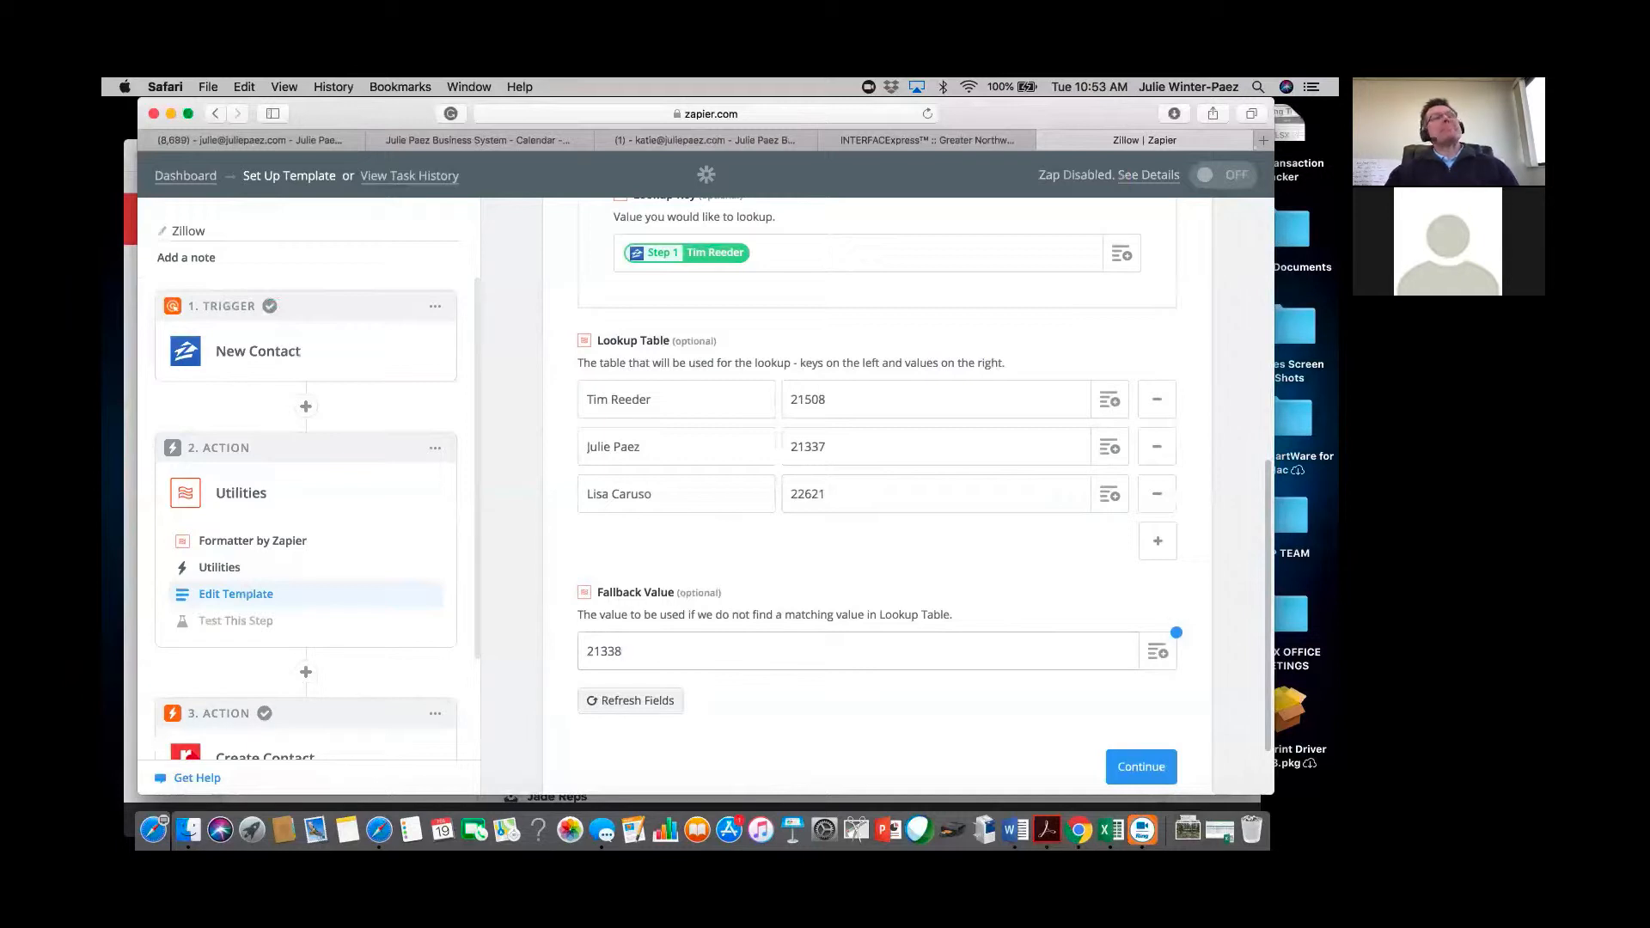
left_click(1161, 774)
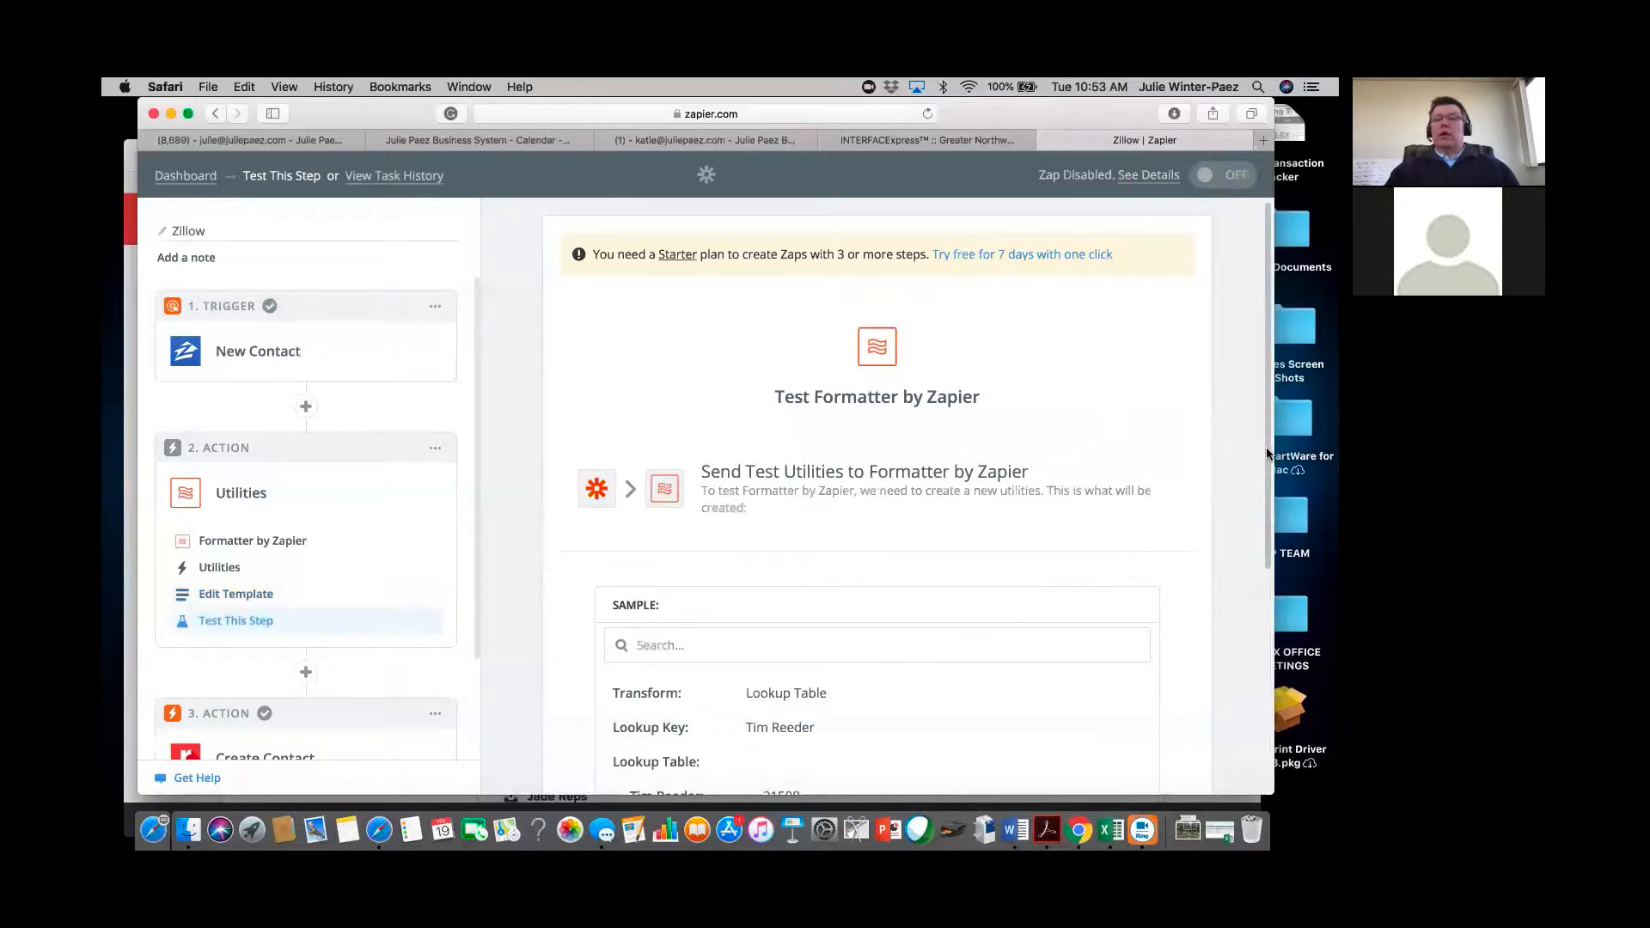
Send a test through the Formatter lookup and continue once it succeeds.
scroll(1272, 464, "down", 2)
scroll(1268, 632, "down", 5)
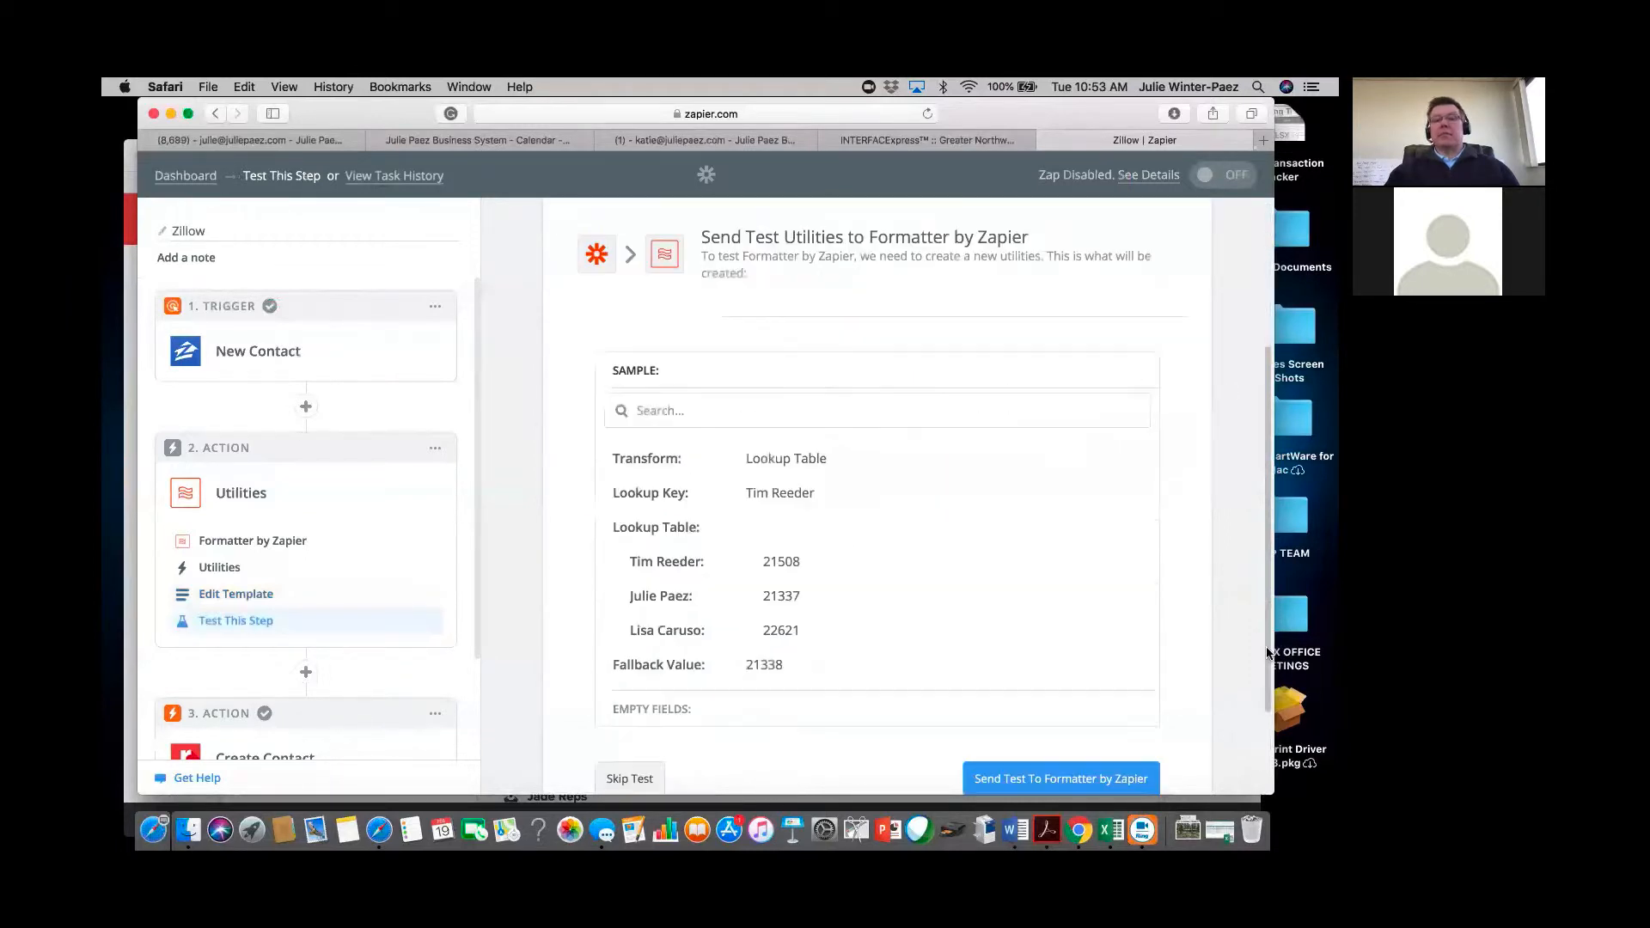
scroll(1269, 653, "down", 3)
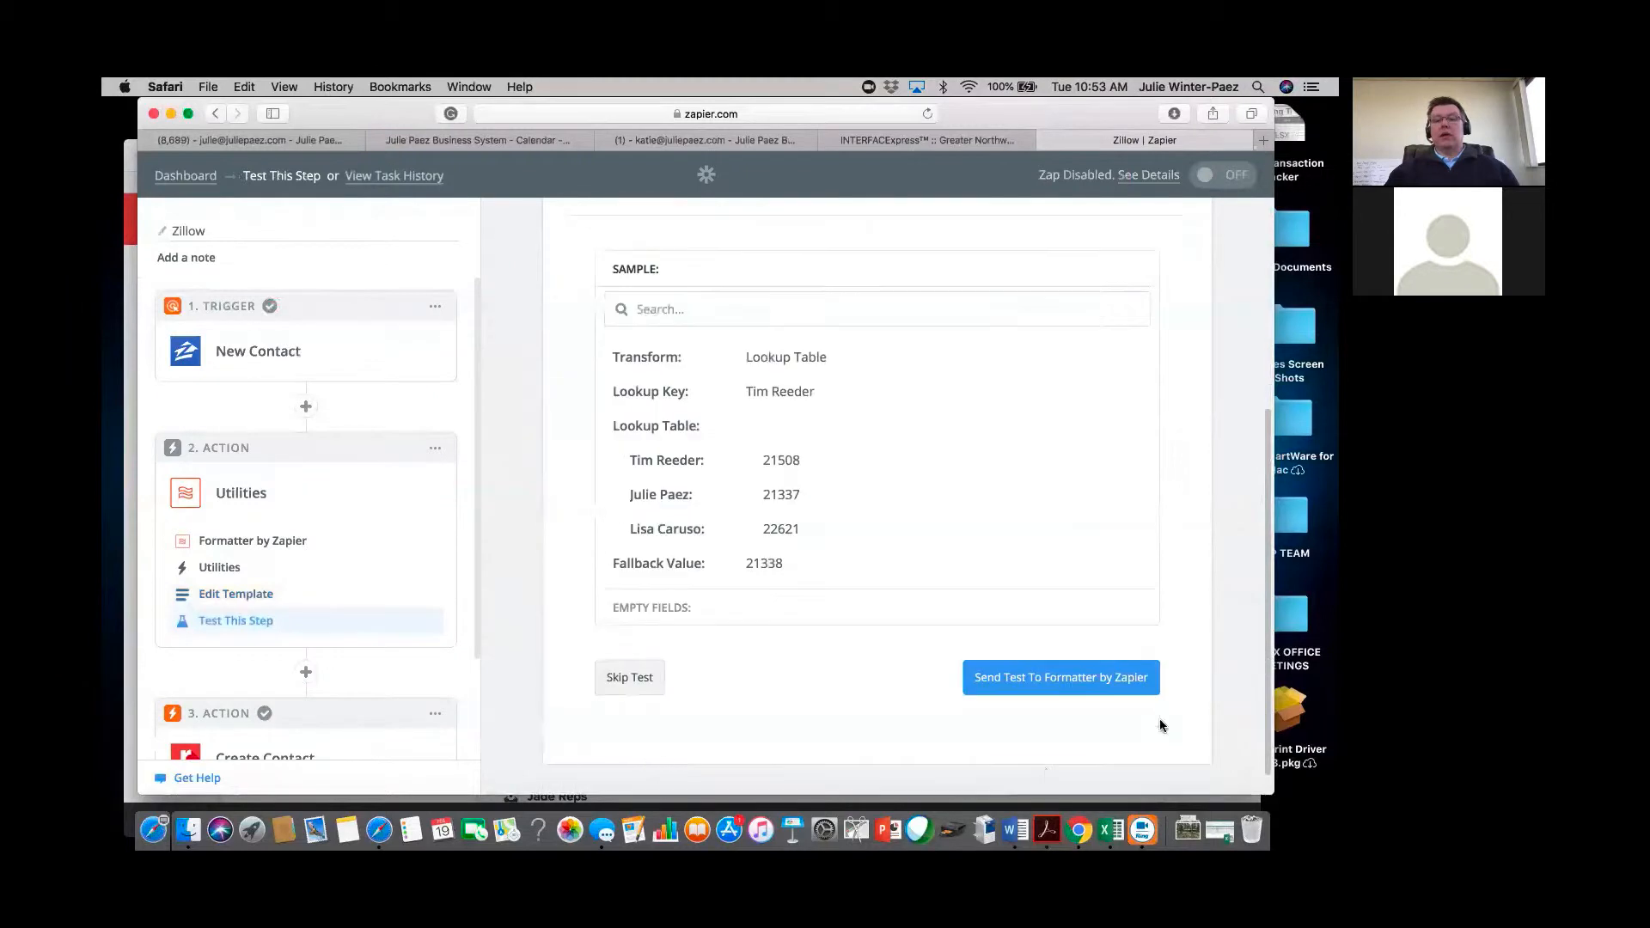
left_click(1058, 685)
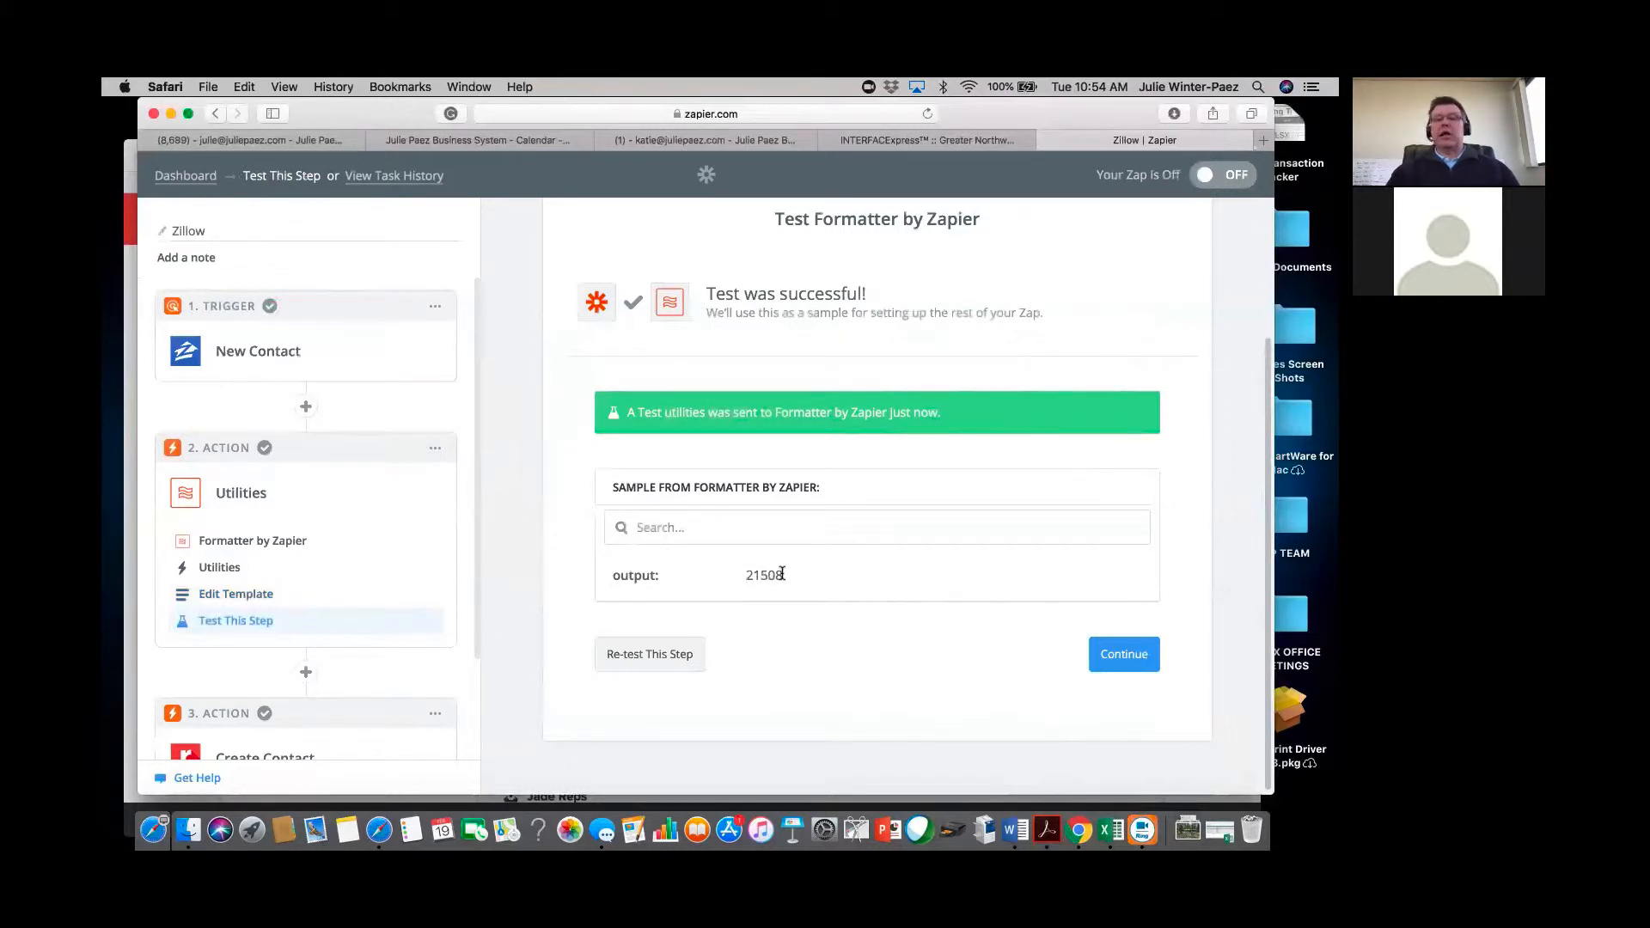
left_click(1128, 655)
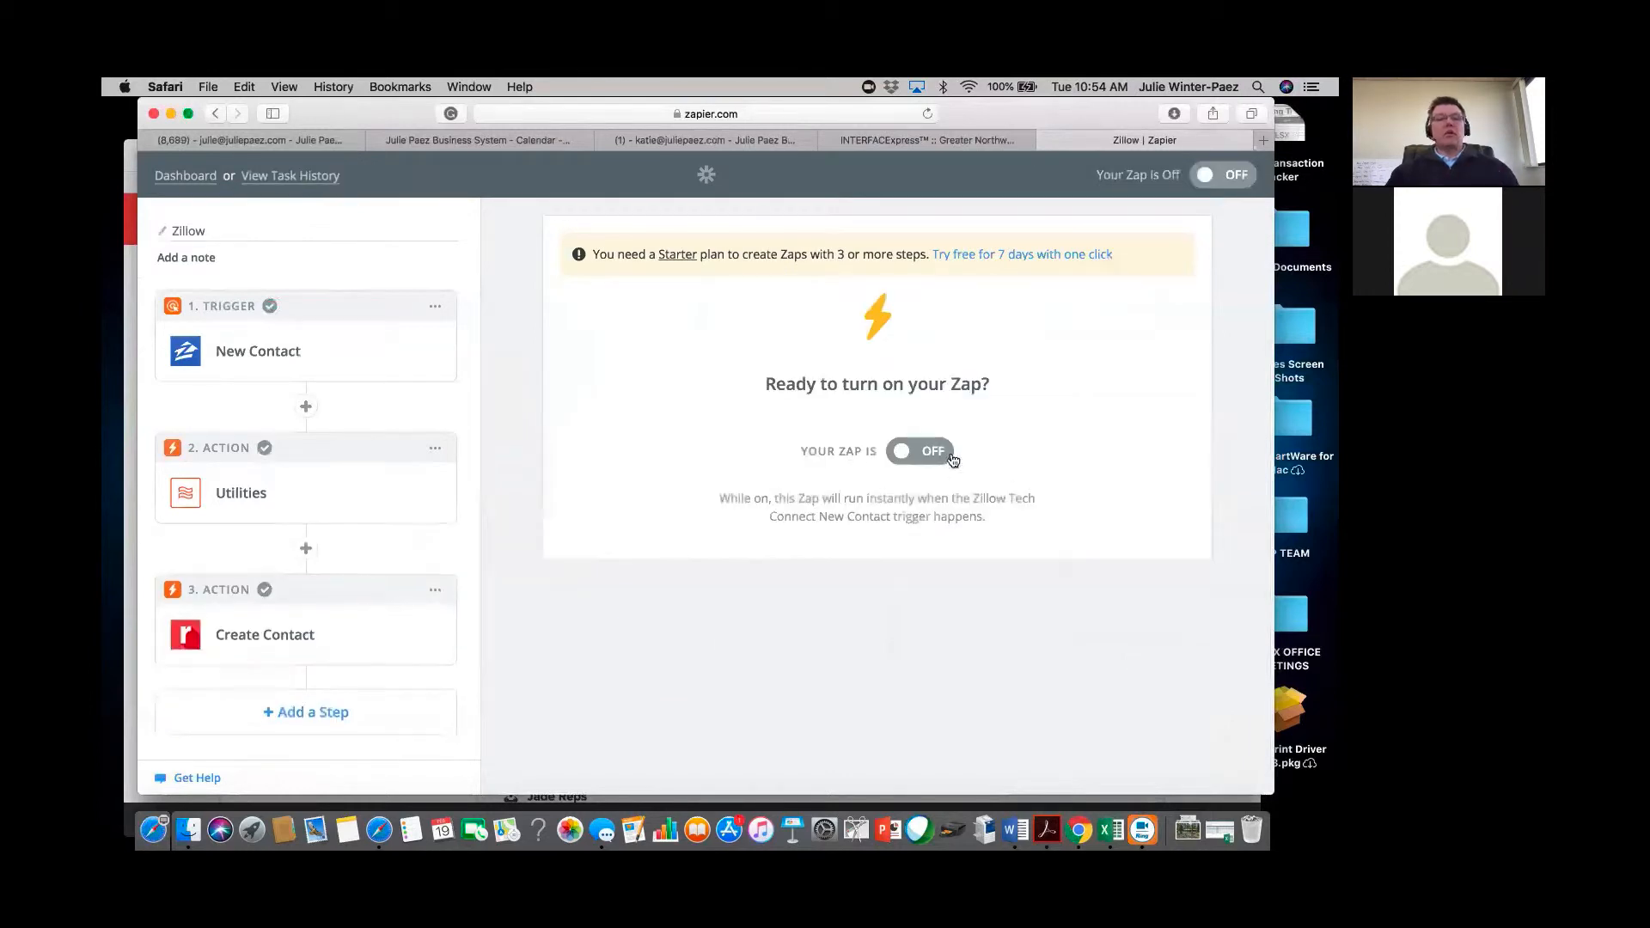
Expand the step 3 Realvolve Create Contact action and open its template for editing.
left_click(274, 648)
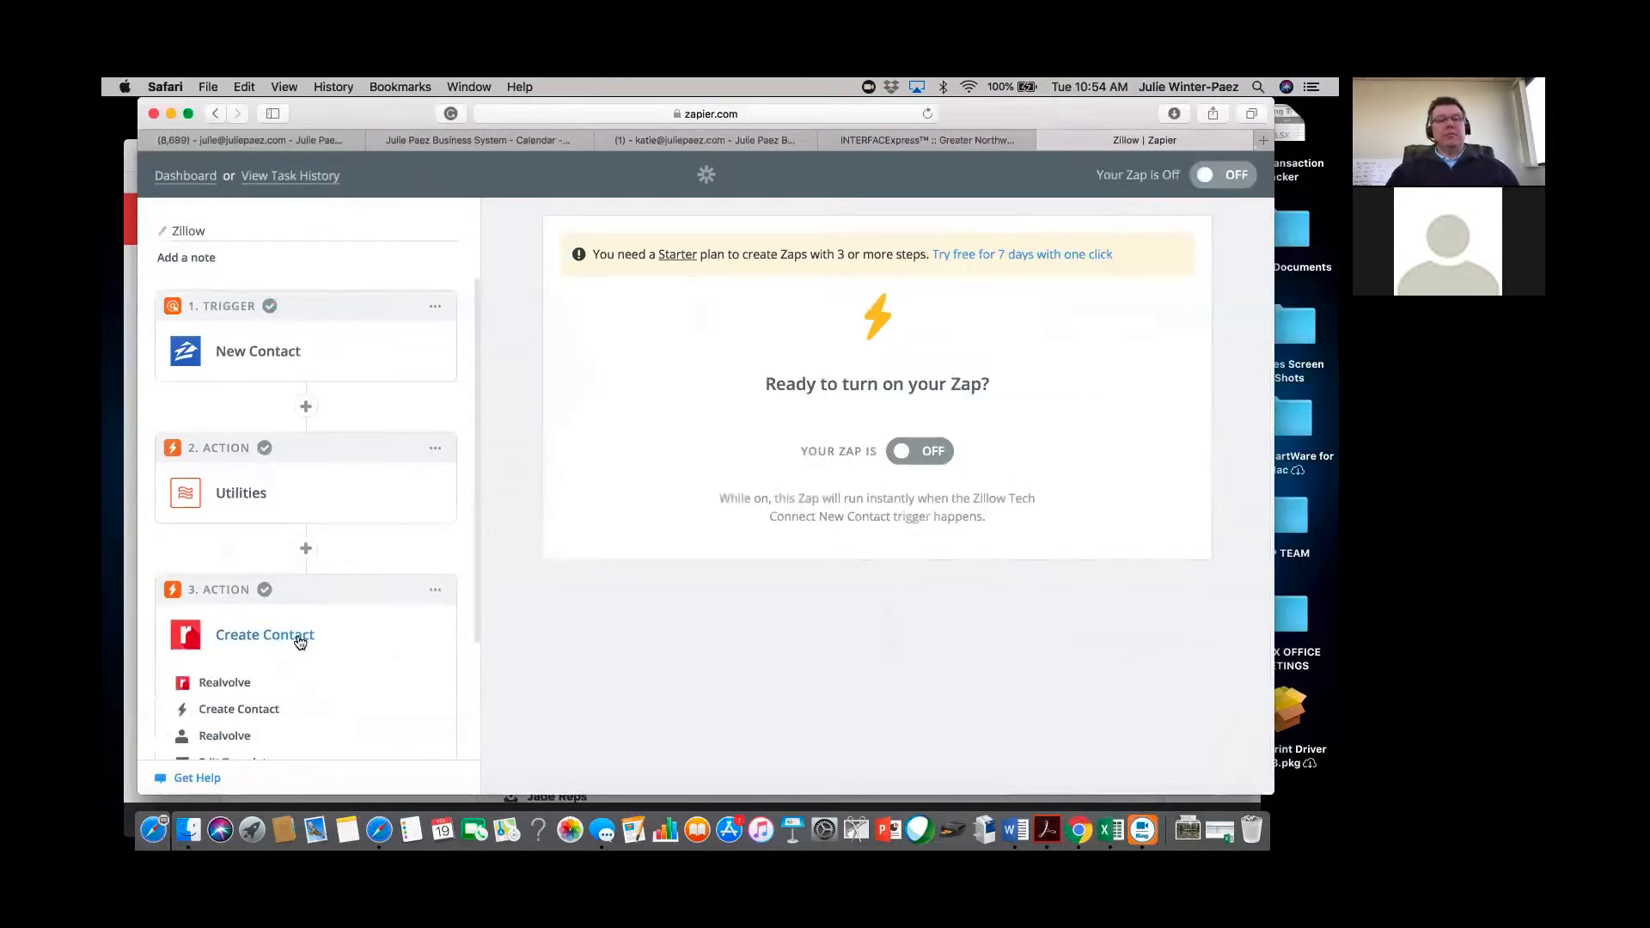
scroll(288, 716, "down", 3)
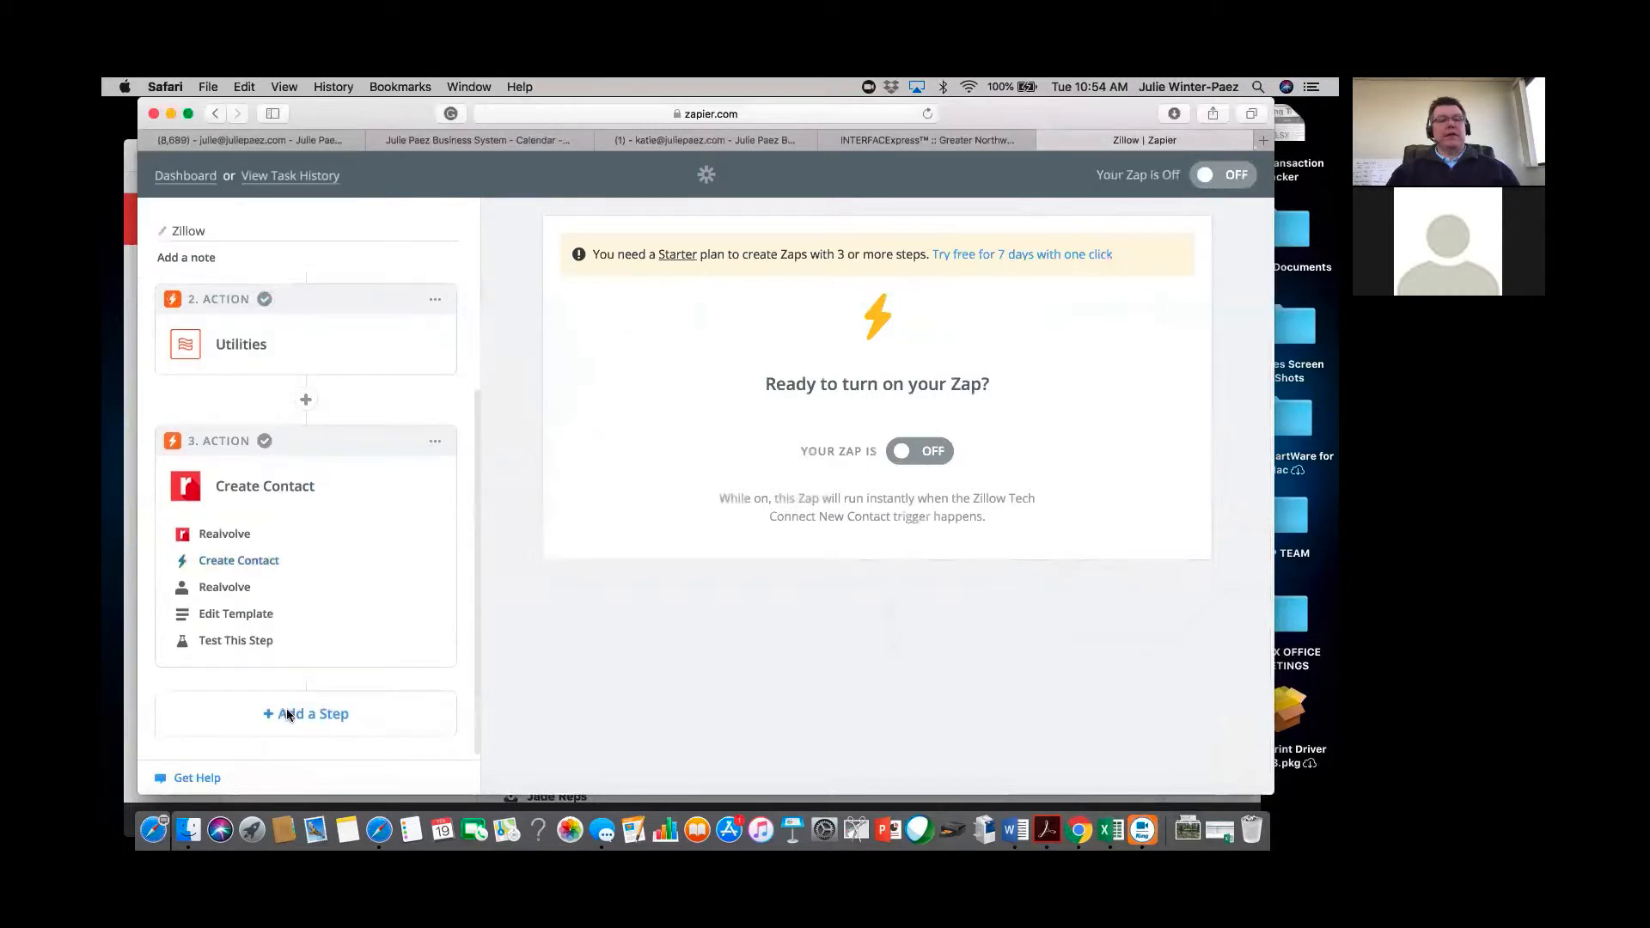
left_click(236, 619)
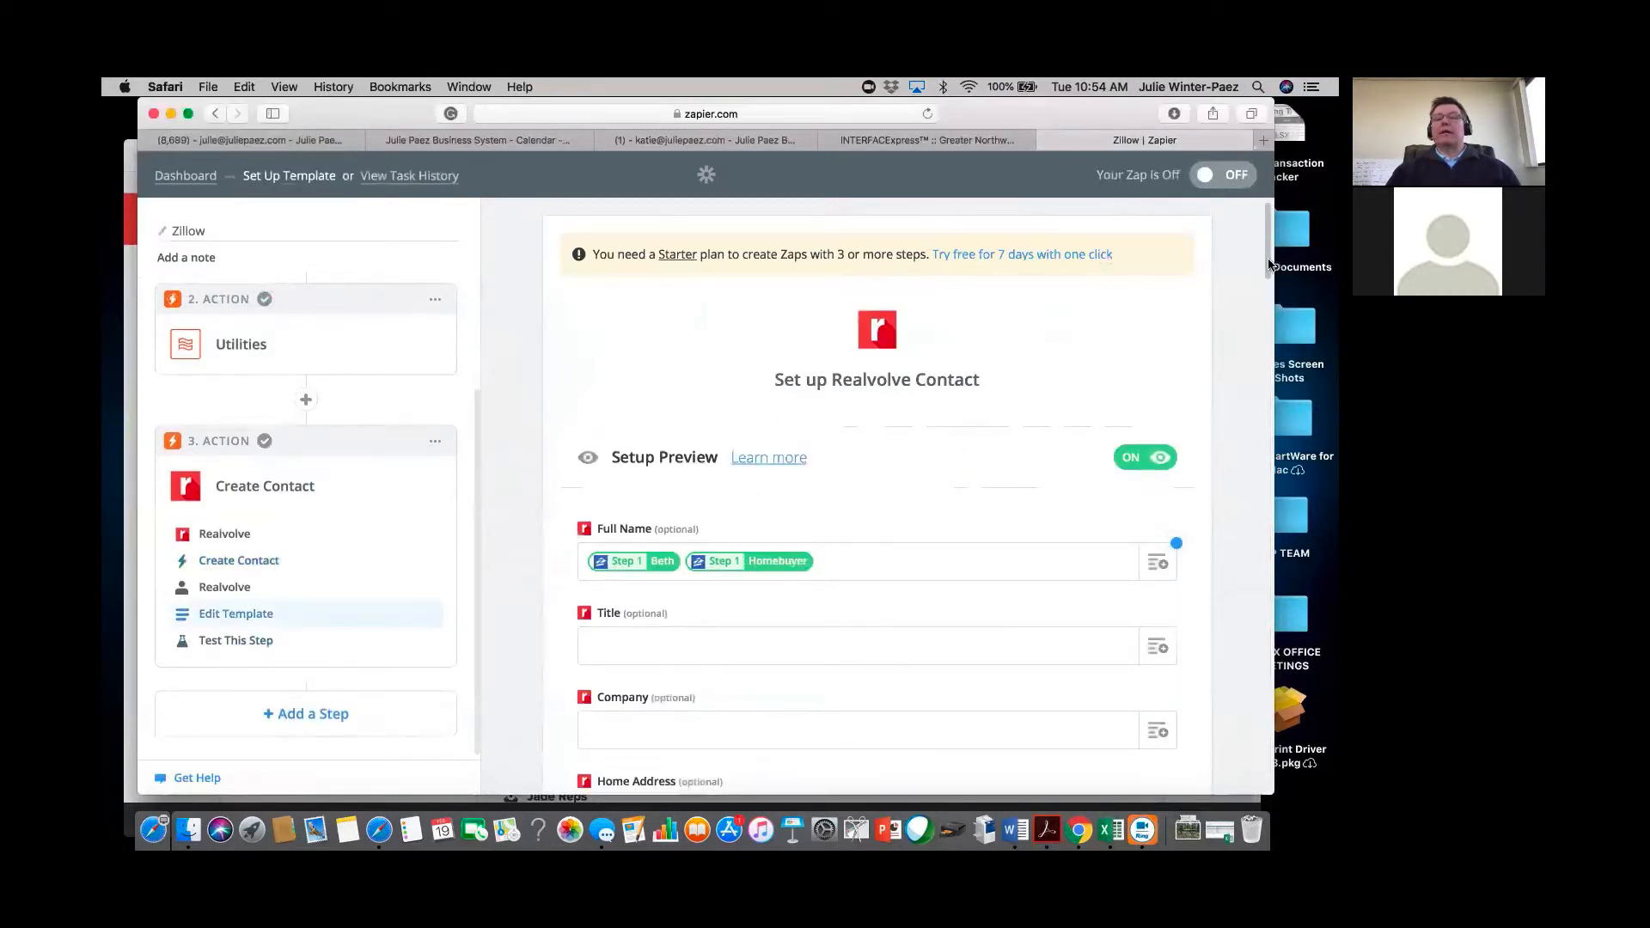
left_click_drag(1269, 263, 1256, 491)
Change Record Owner from Round Robin Assignment to Use a Custom Value (advanced).
scroll(1102, 659, "up", 5)
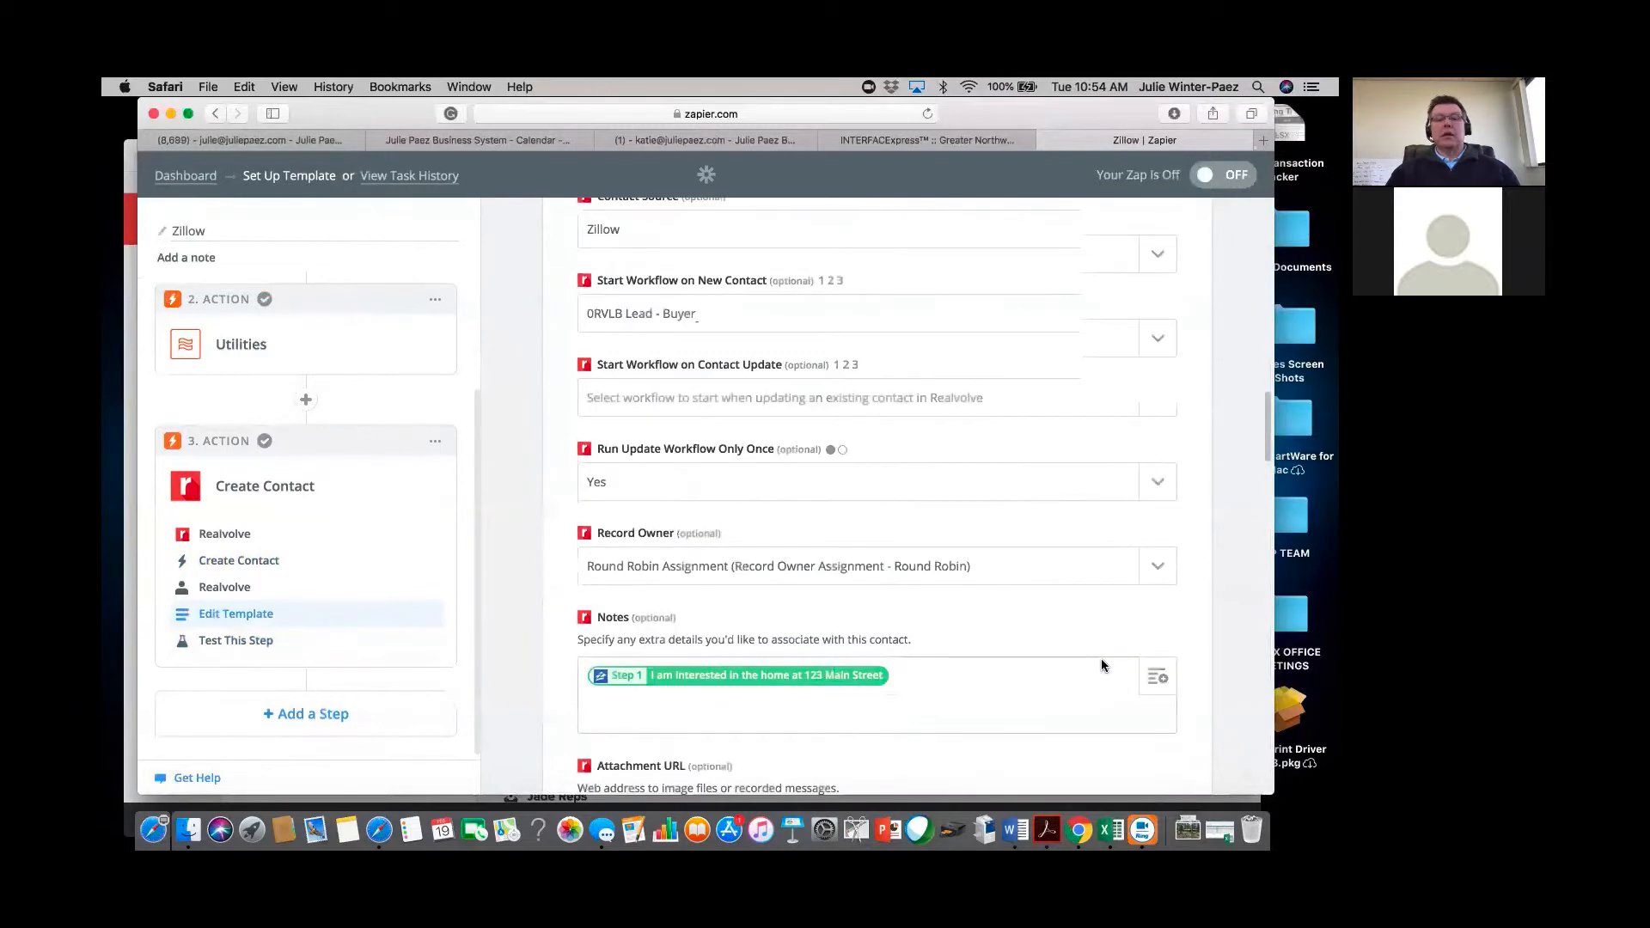
scroll(1102, 660, "down", 1)
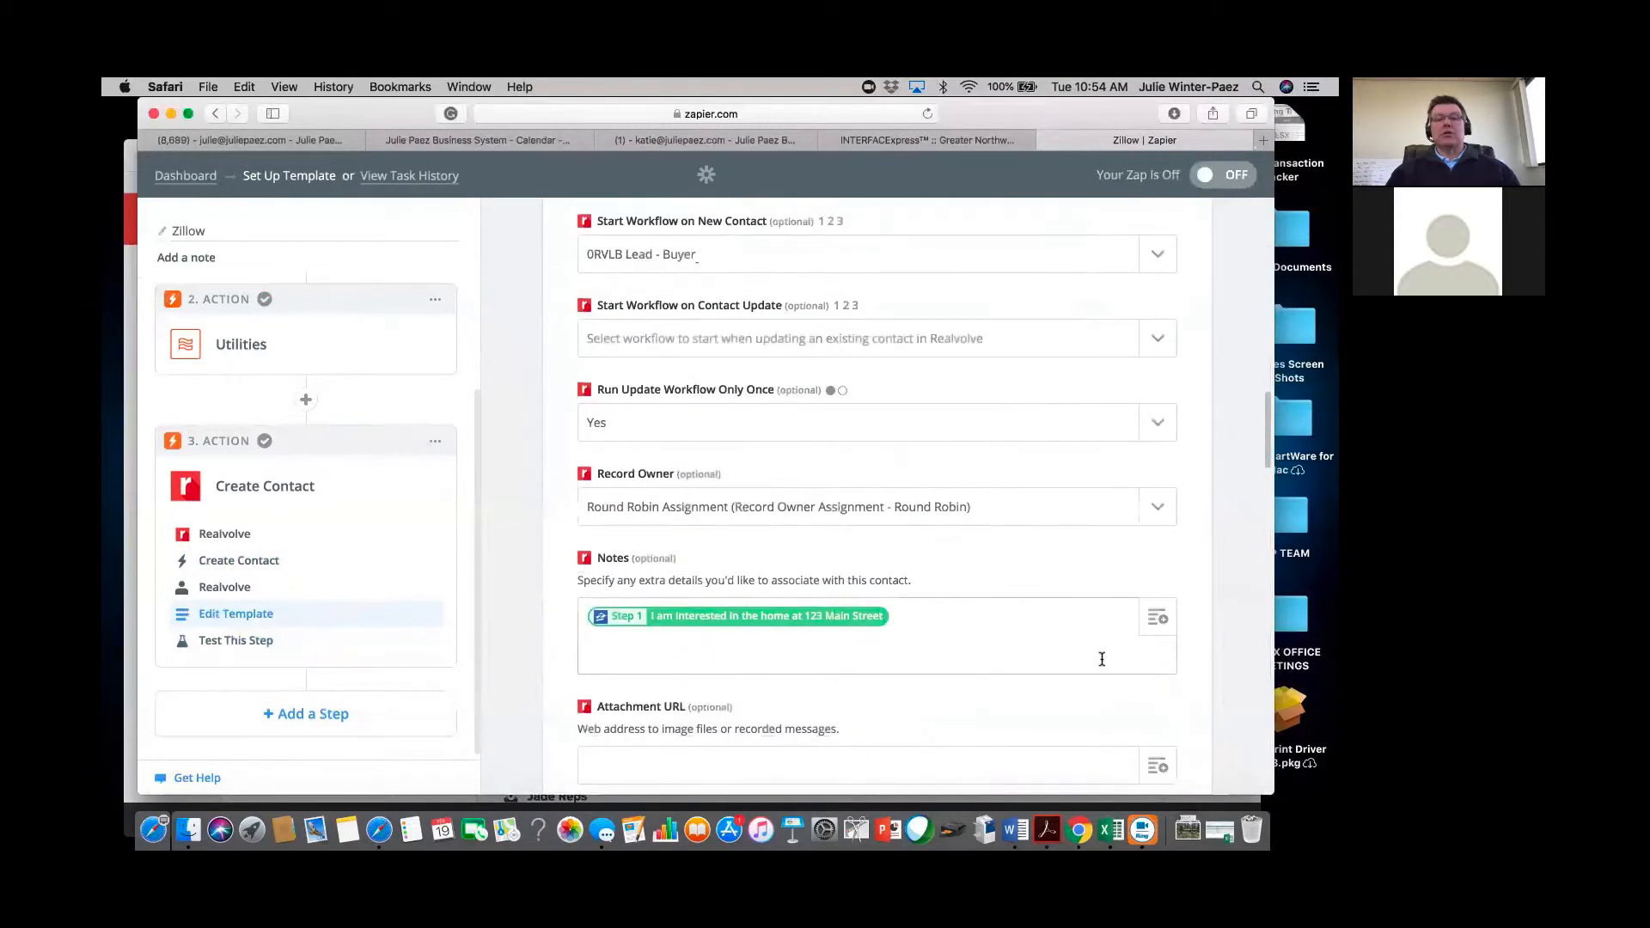
left_click(1158, 510)
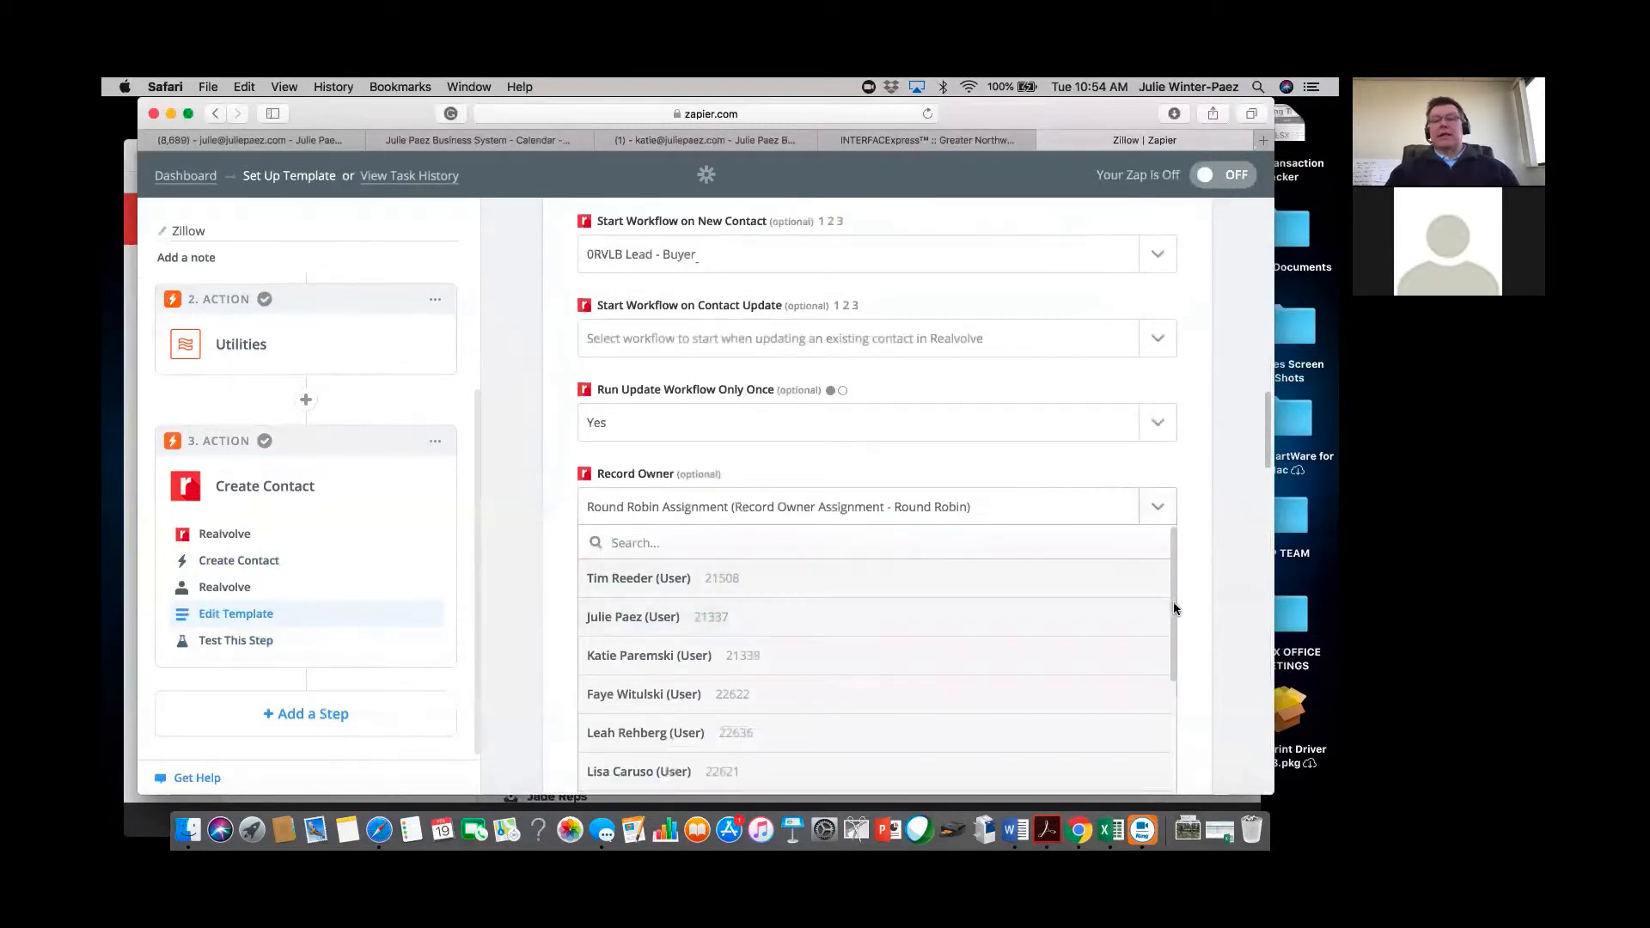
left_click_drag(1174, 608, 1171, 761)
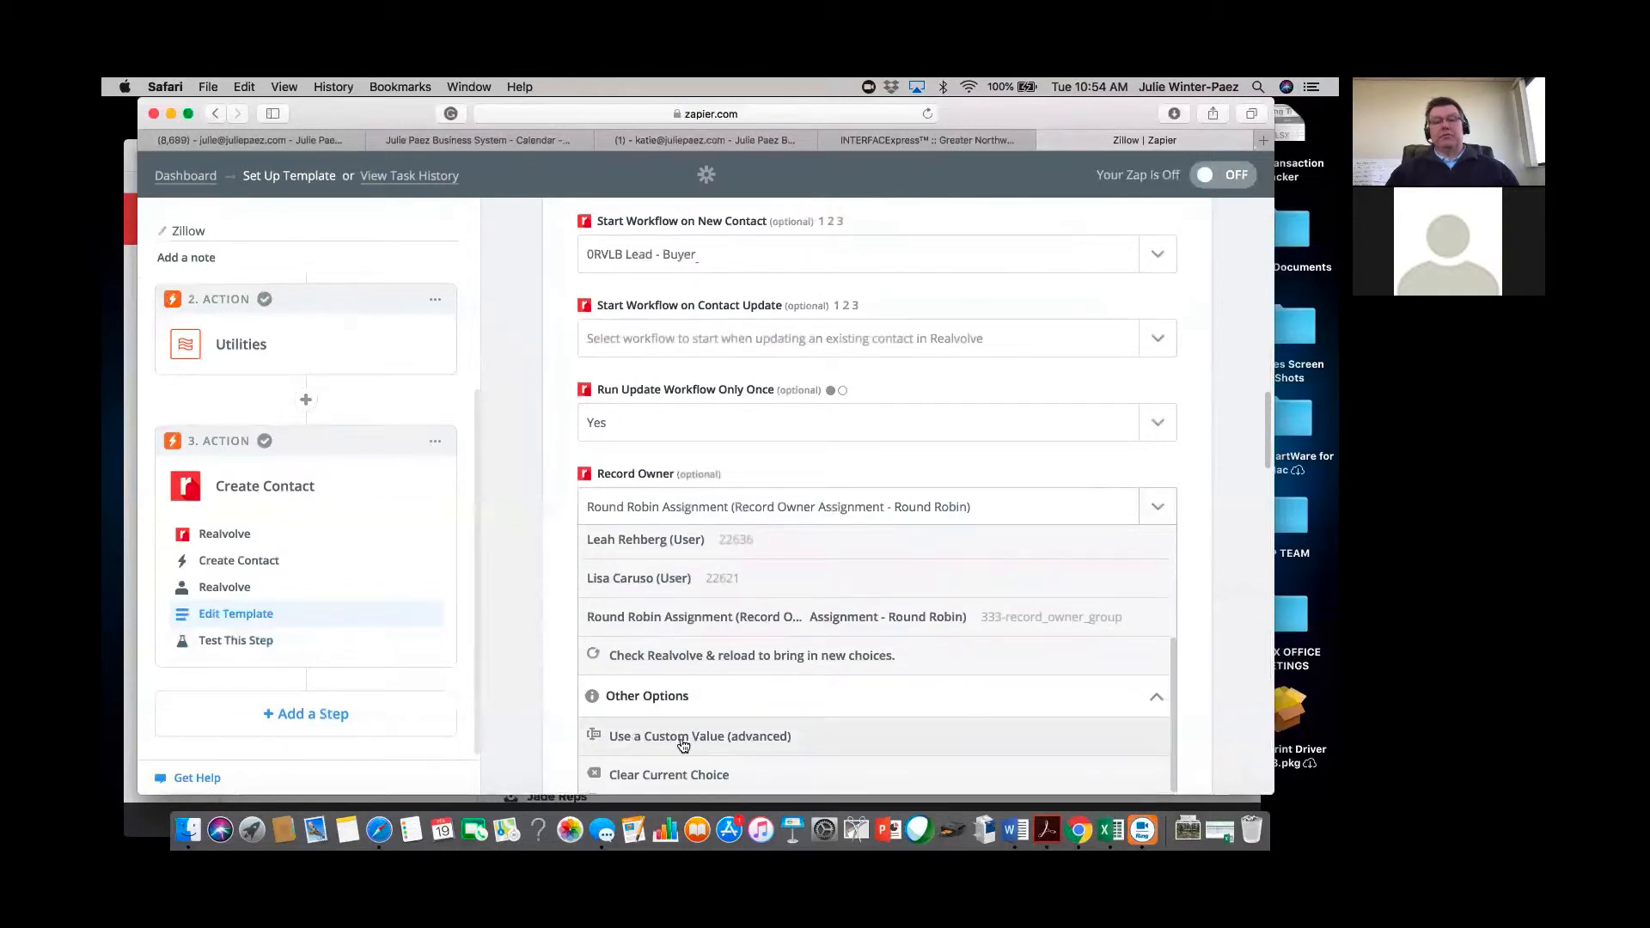
left_click(684, 736)
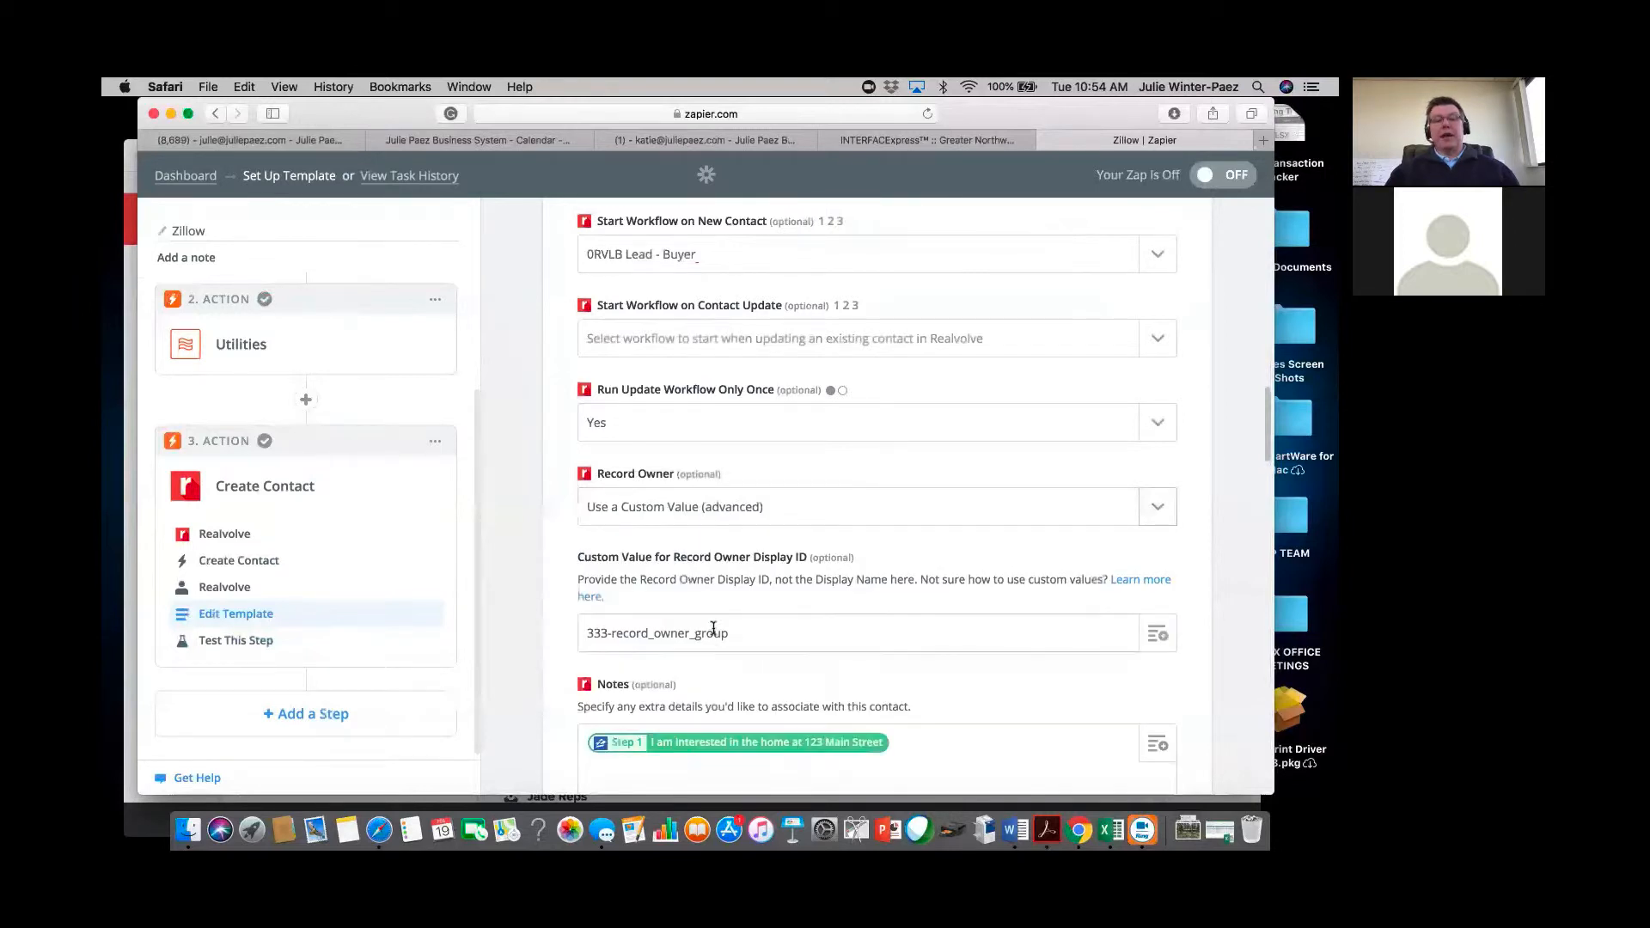
Map Record Owner's custom value to the Step 2 Utilities lookup output, deleting the old 333-record_owner_group text.
left_click(1158, 634)
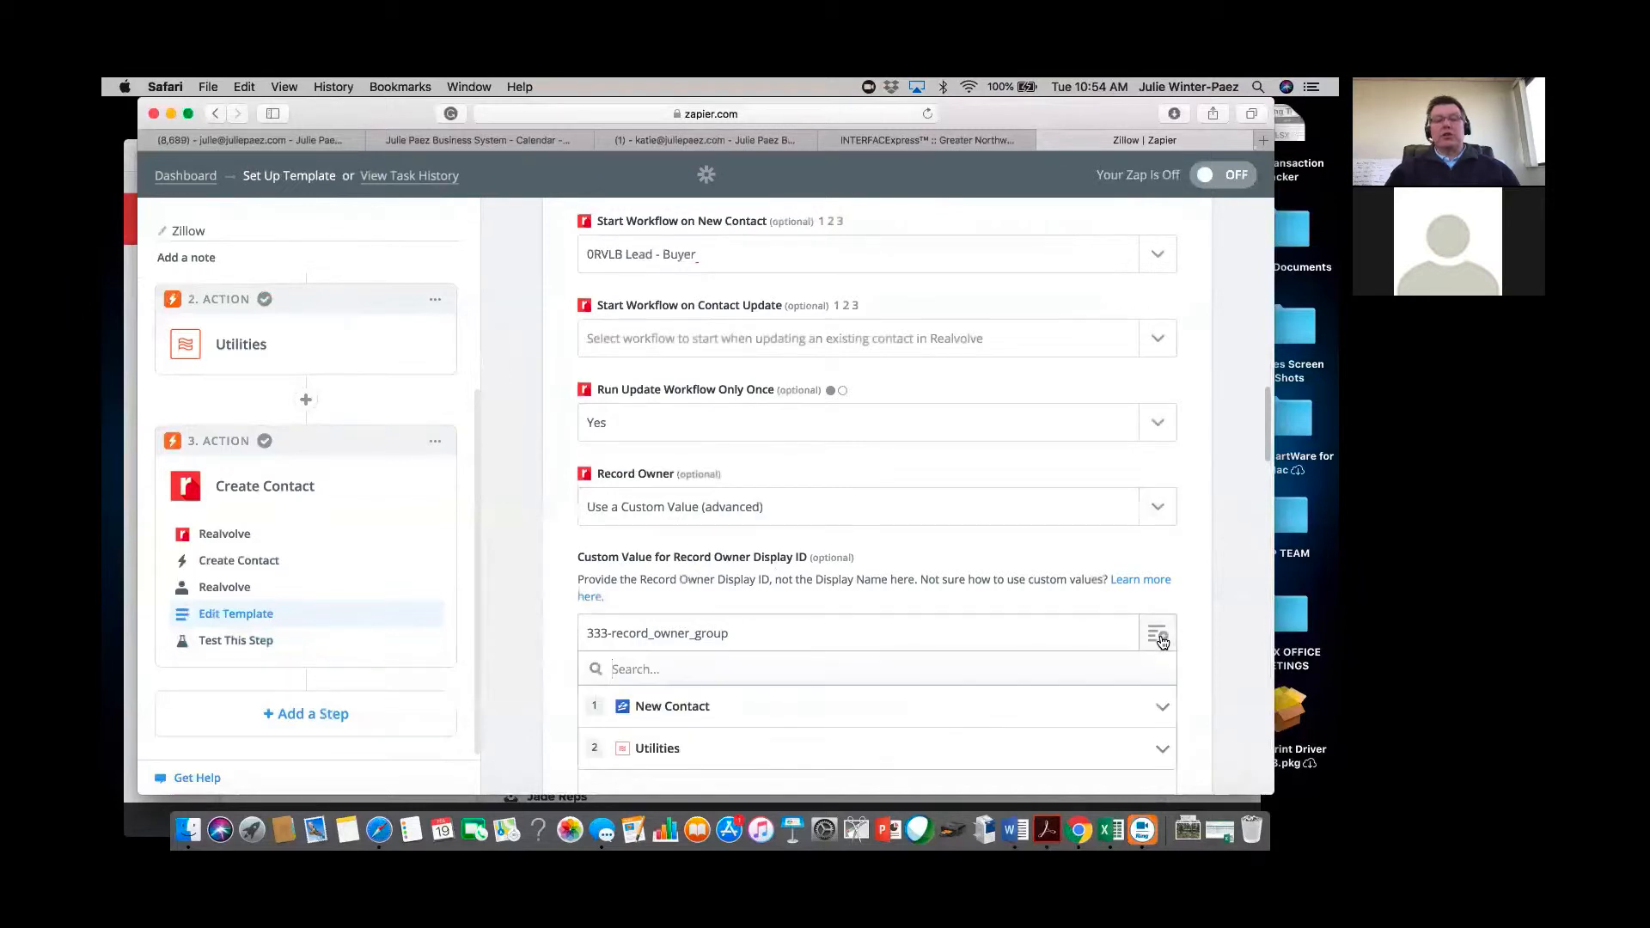
left_click(655, 750)
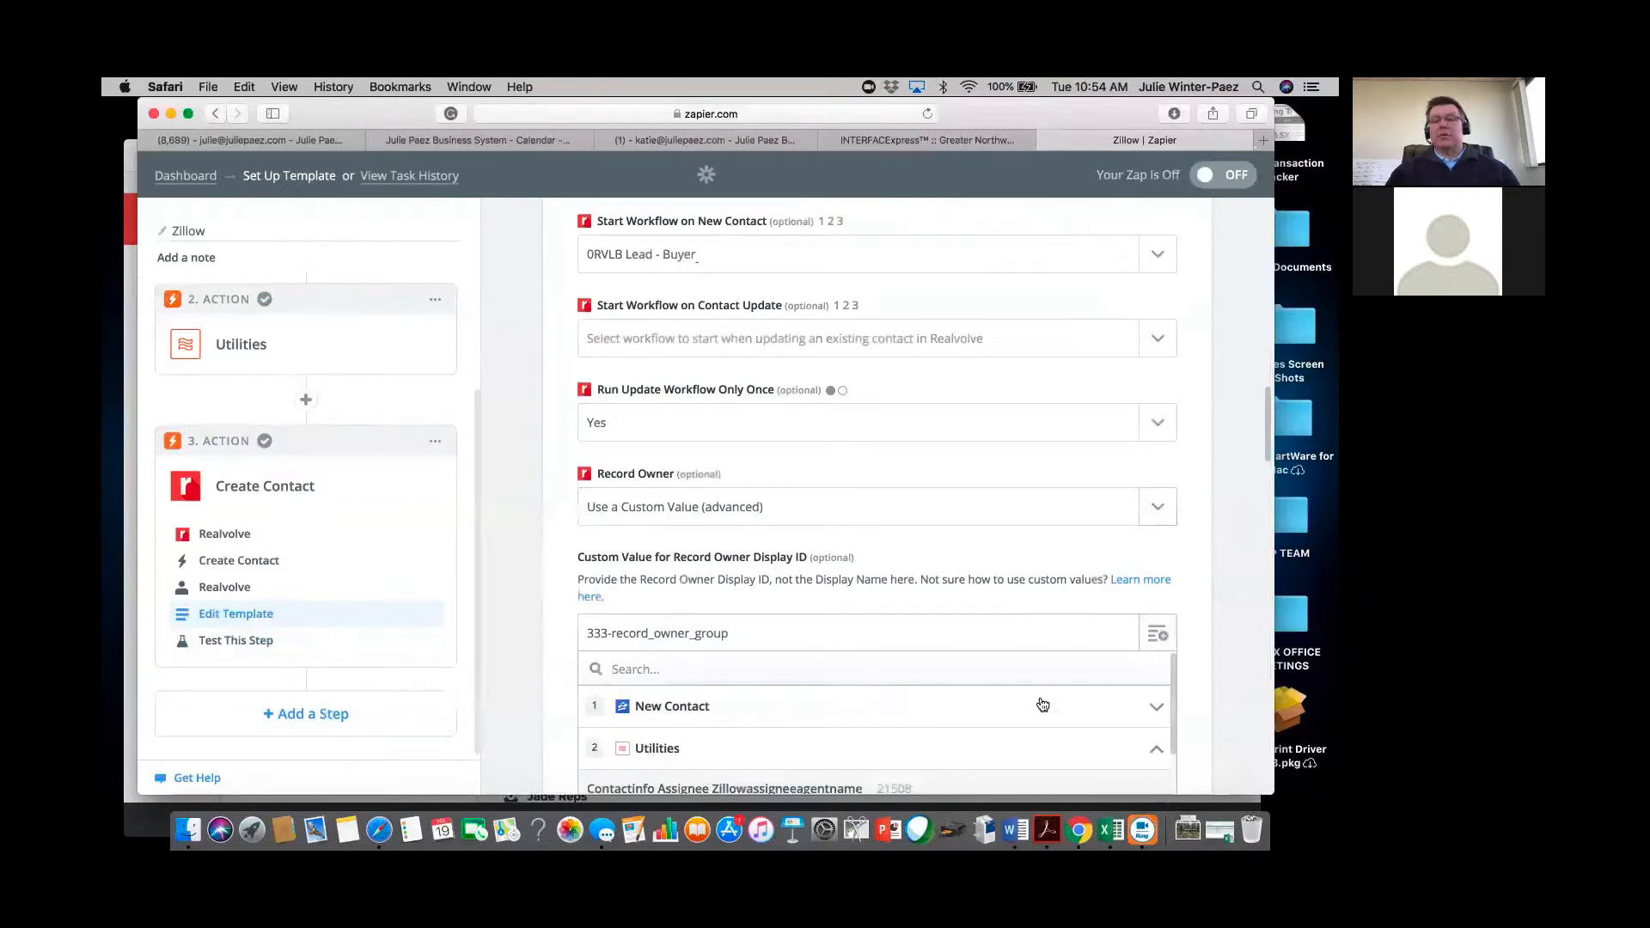
scroll(1043, 692, "down", 1)
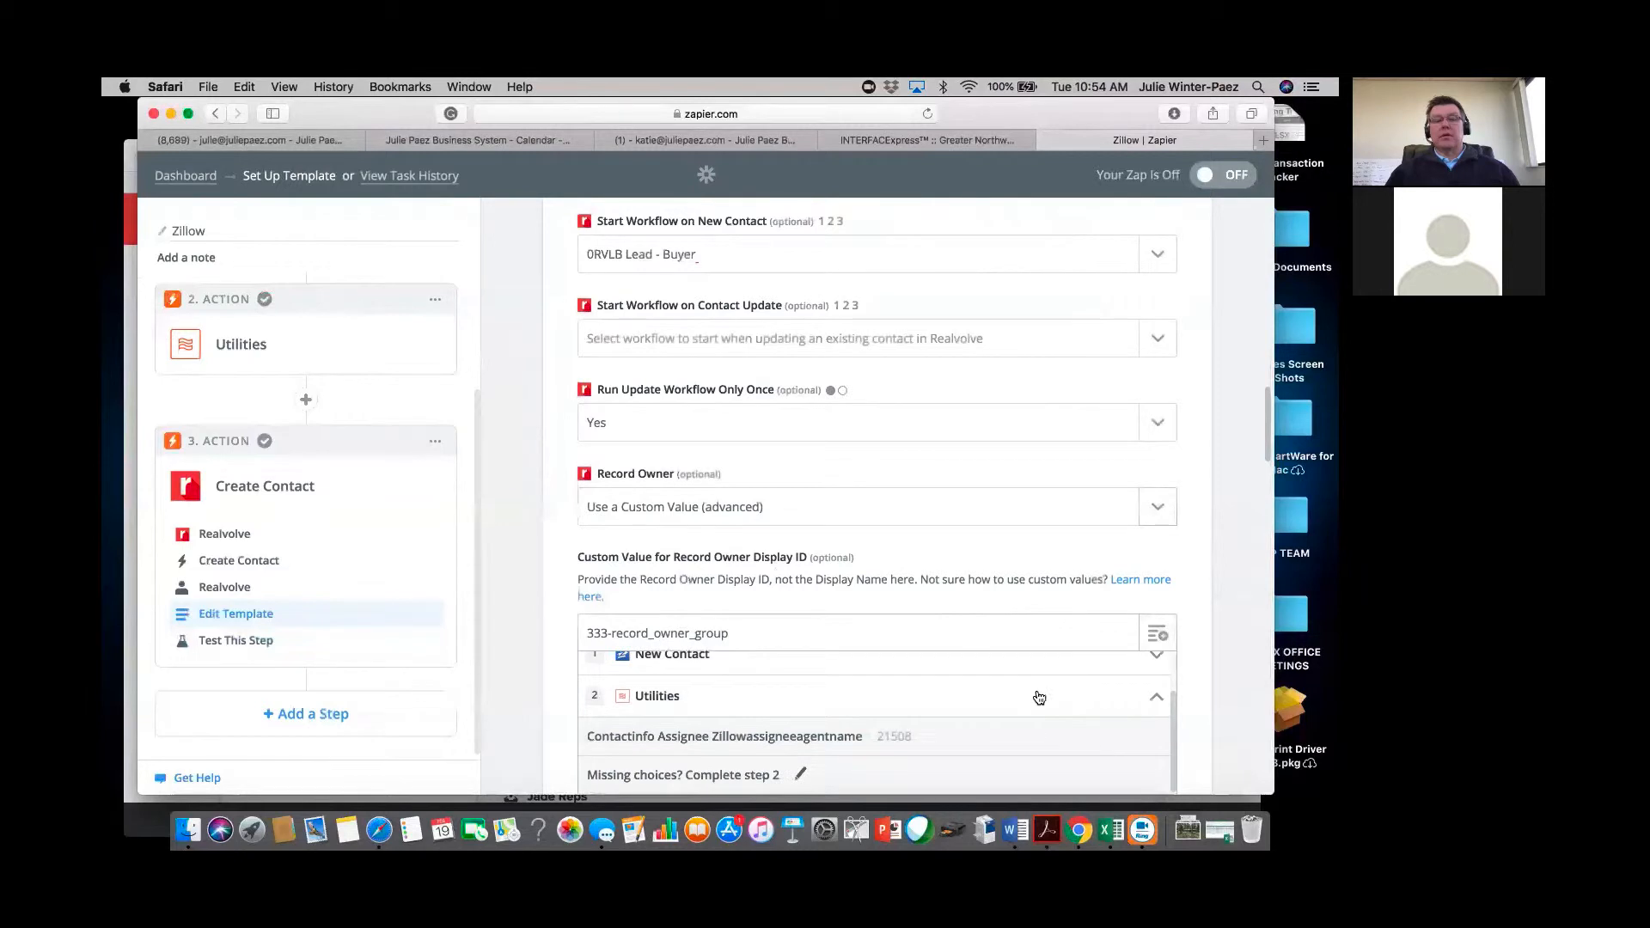
left_click(823, 741)
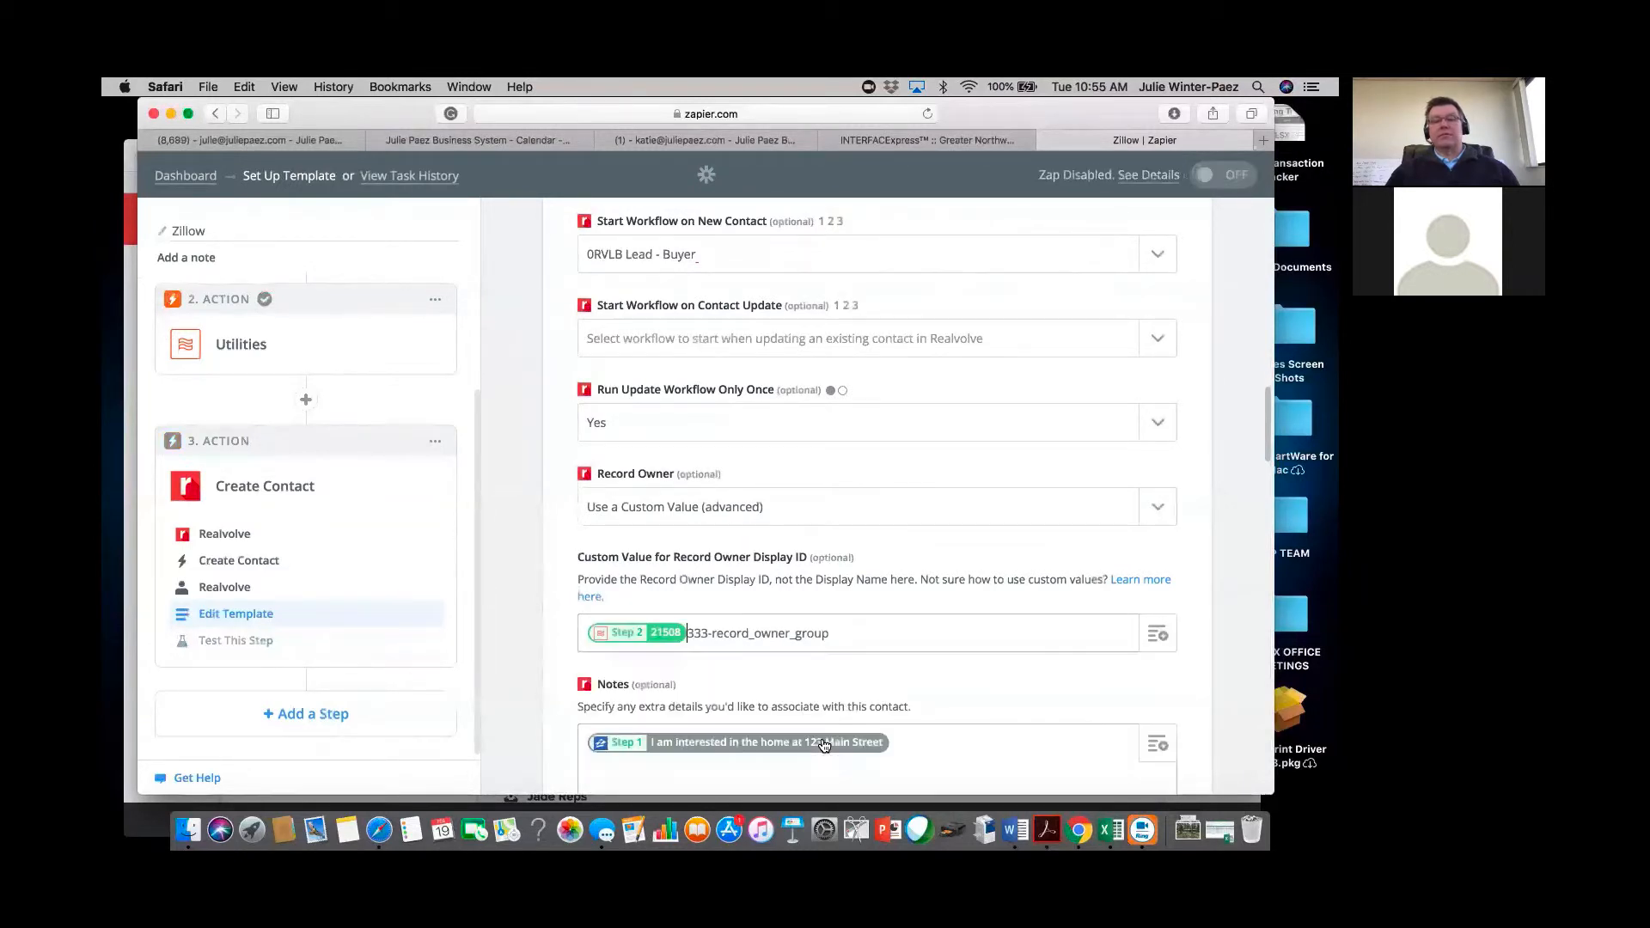
left_click(839, 640)
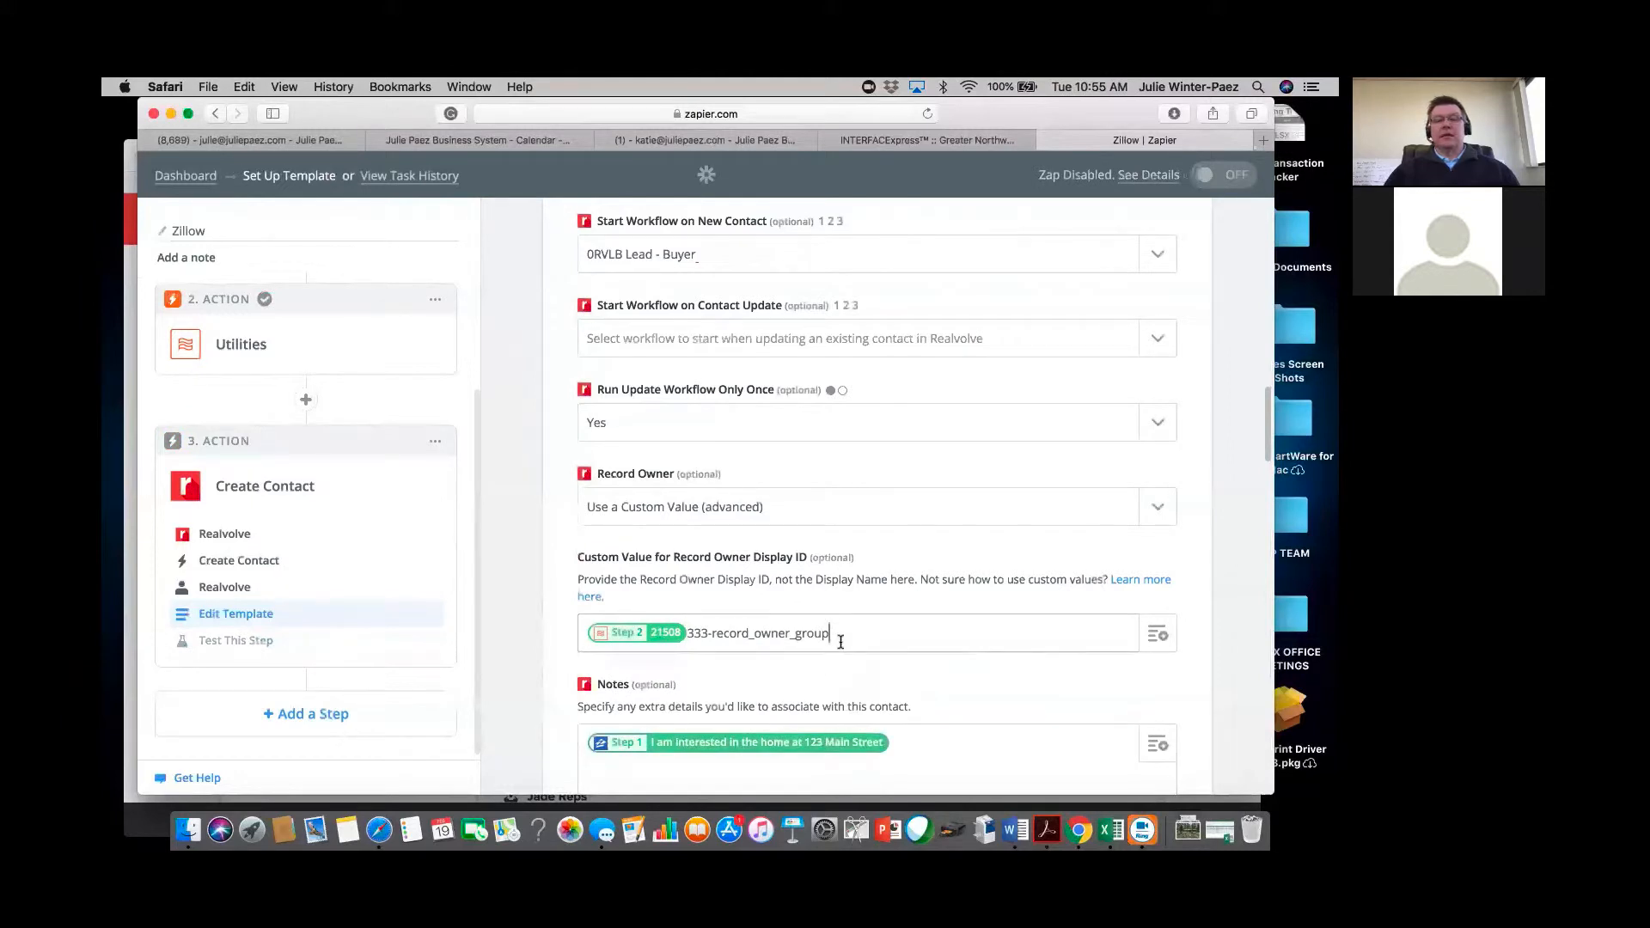
key("BackSpace")
key("BackSpace")
key("BackSpace")
key("BackSpace")
key("BackSpace")
key("BackSpace")
key("BackSpace")
key("BackSpace")
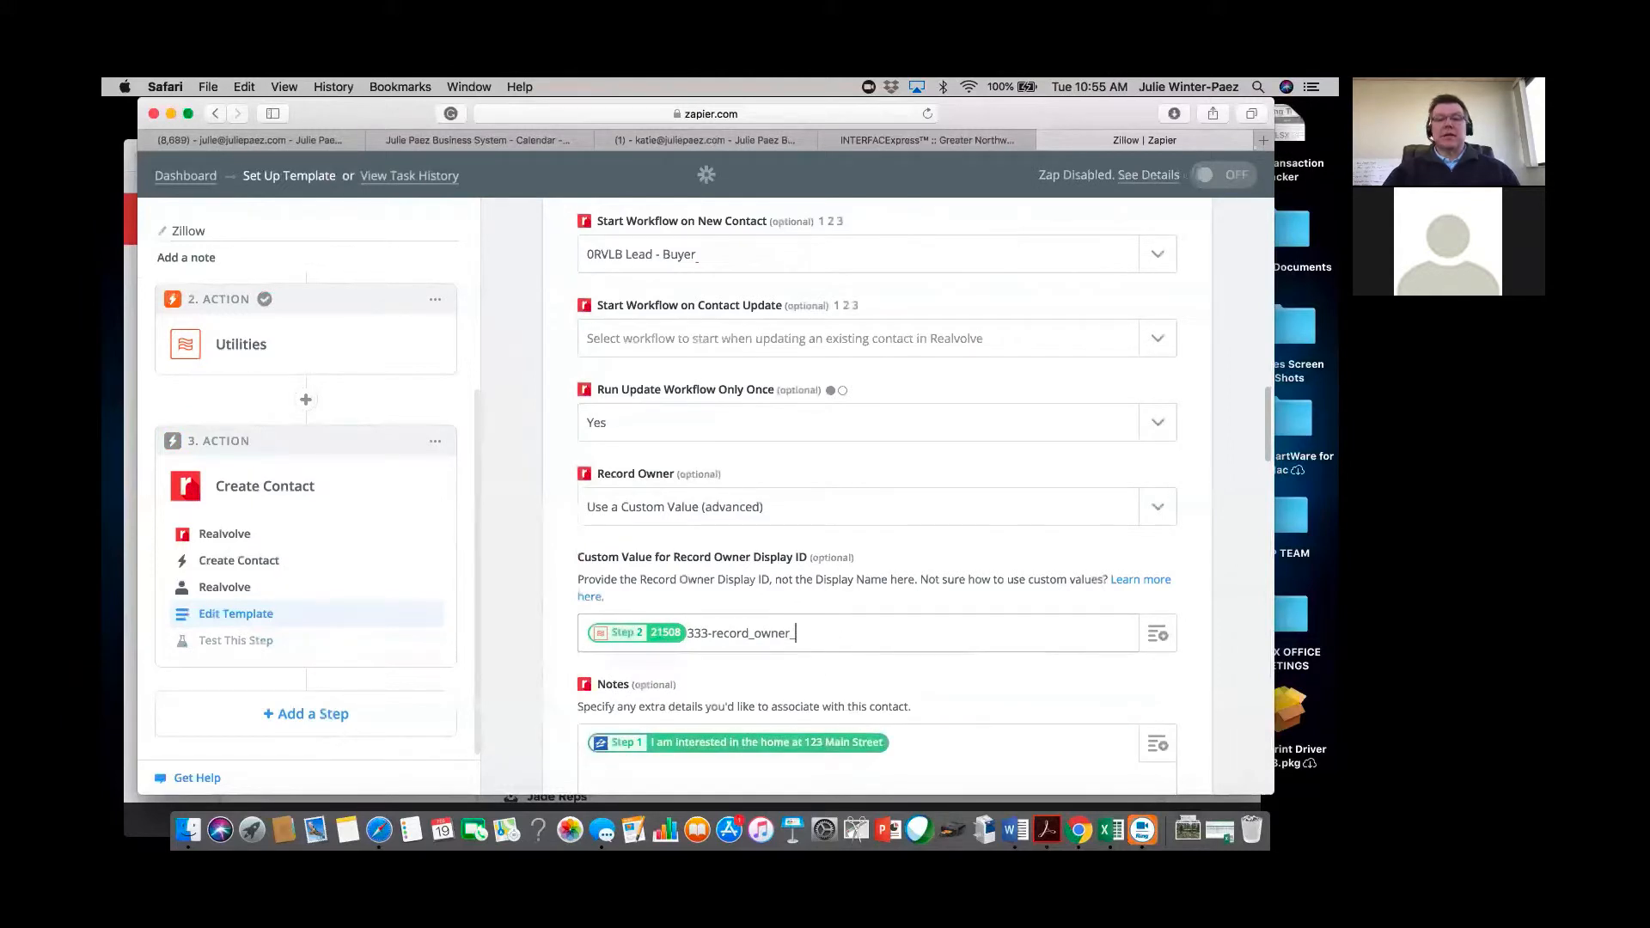
key("BackSpace")
key("BackSpace")
key("BackSpace")
key("BackSpace")
key("BackSpace")
key("BackSpace")
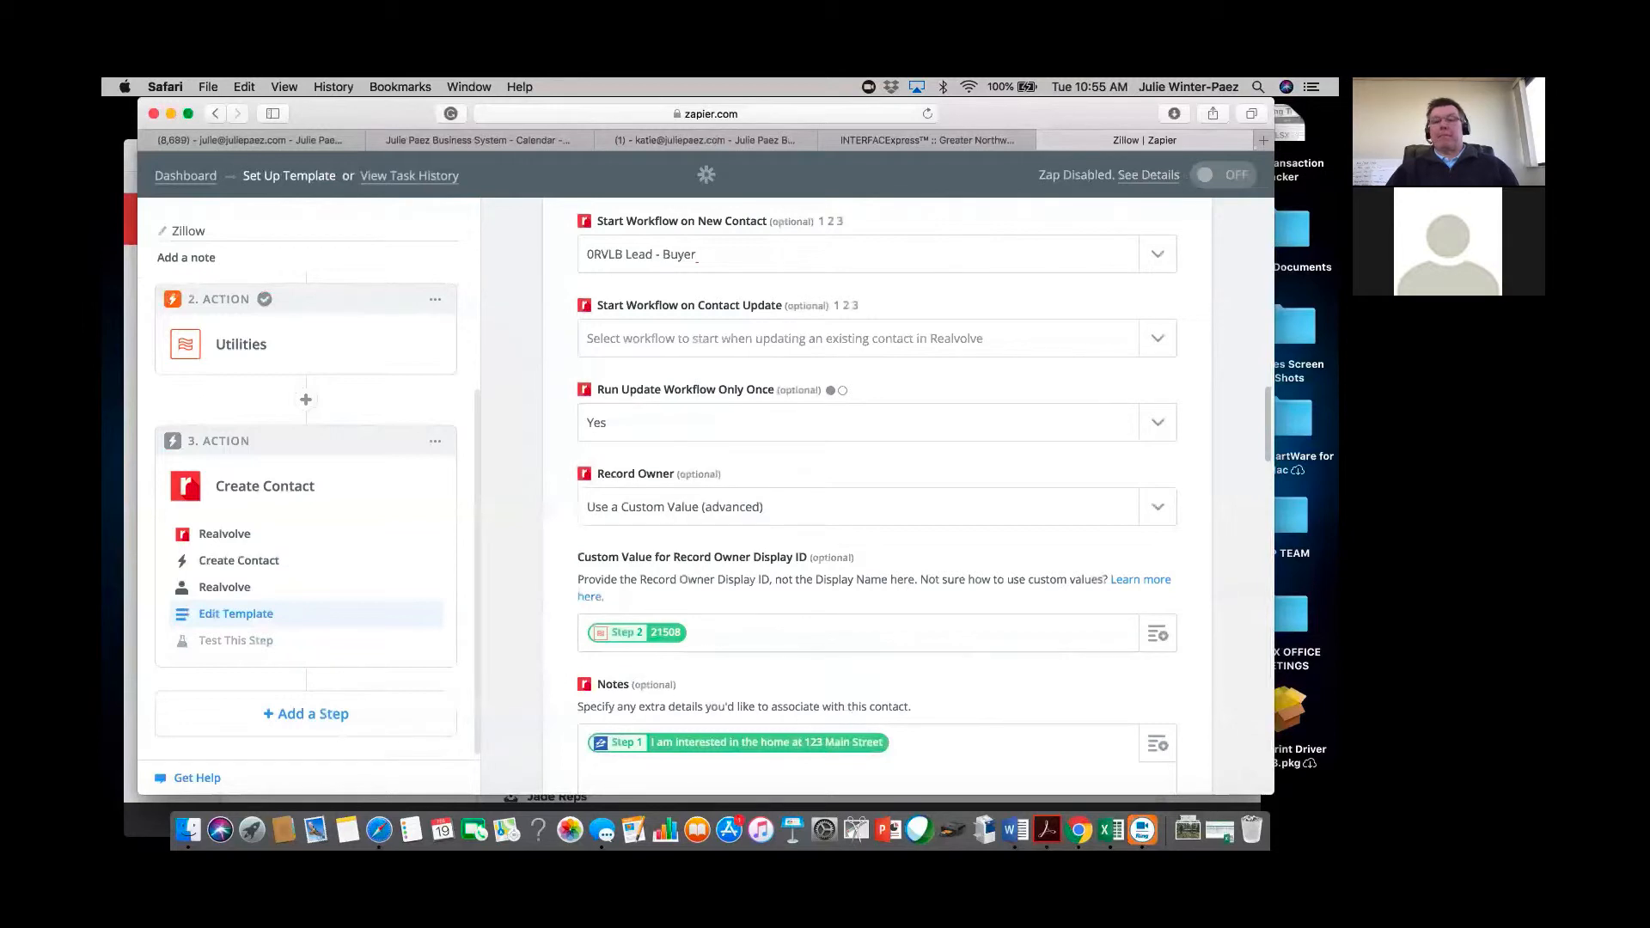
Scroll down the Create Contact form and reopen the 2. Action Utilities step's template settings.
scroll(877, 498, "down", 5)
scroll(877, 499, "down", 10)
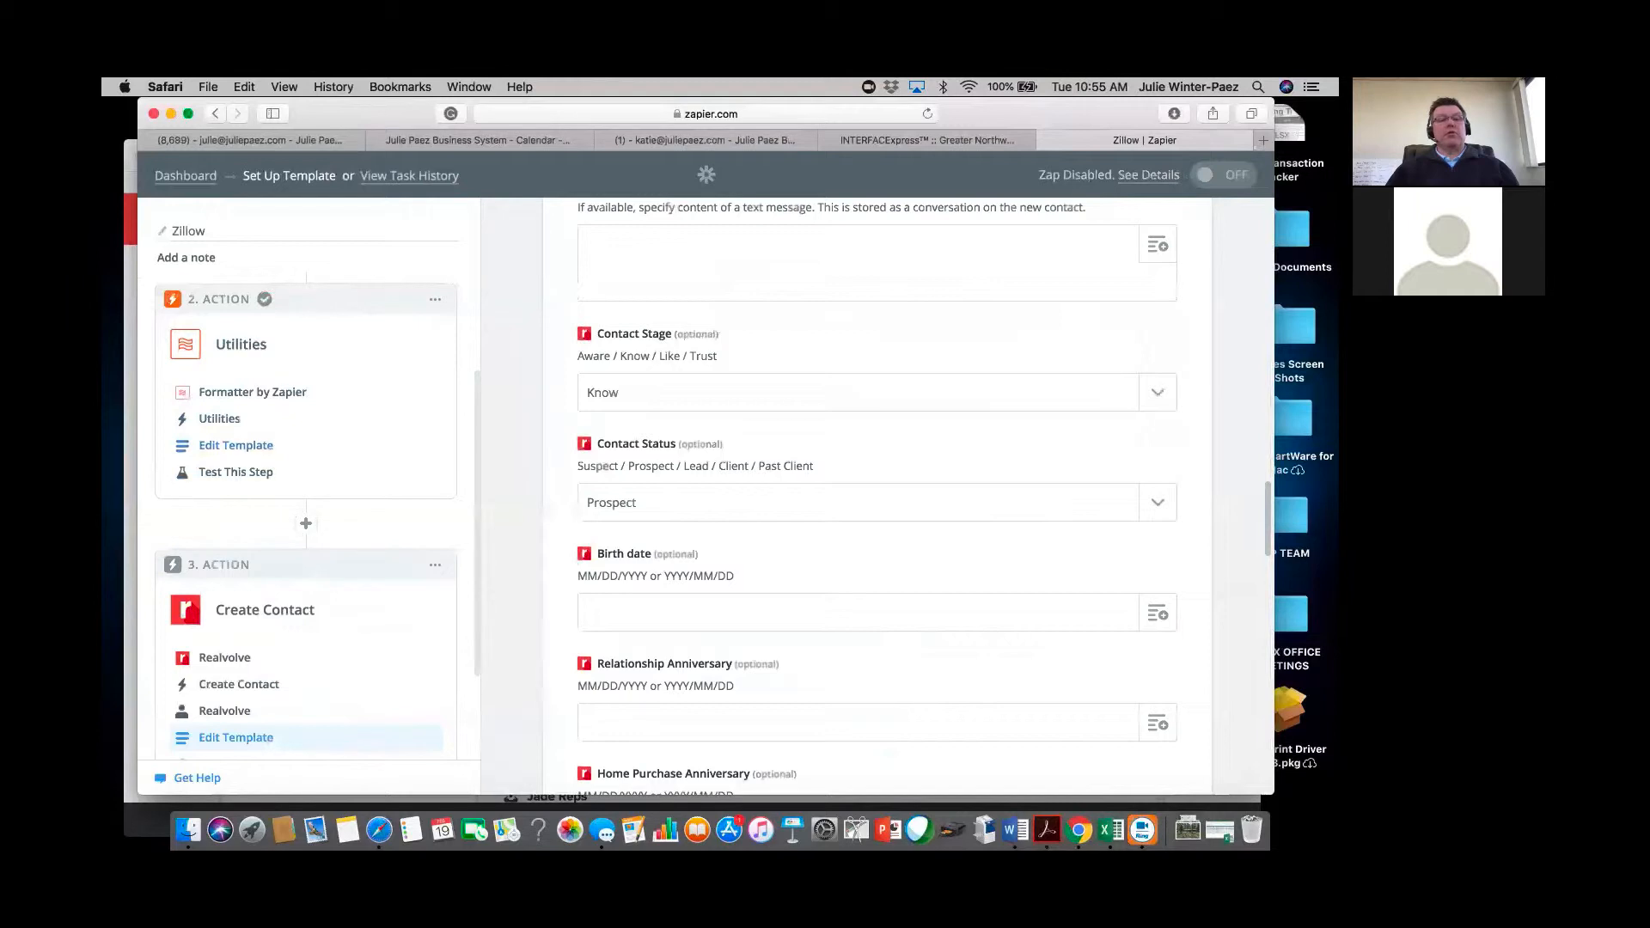
left_click(235, 446)
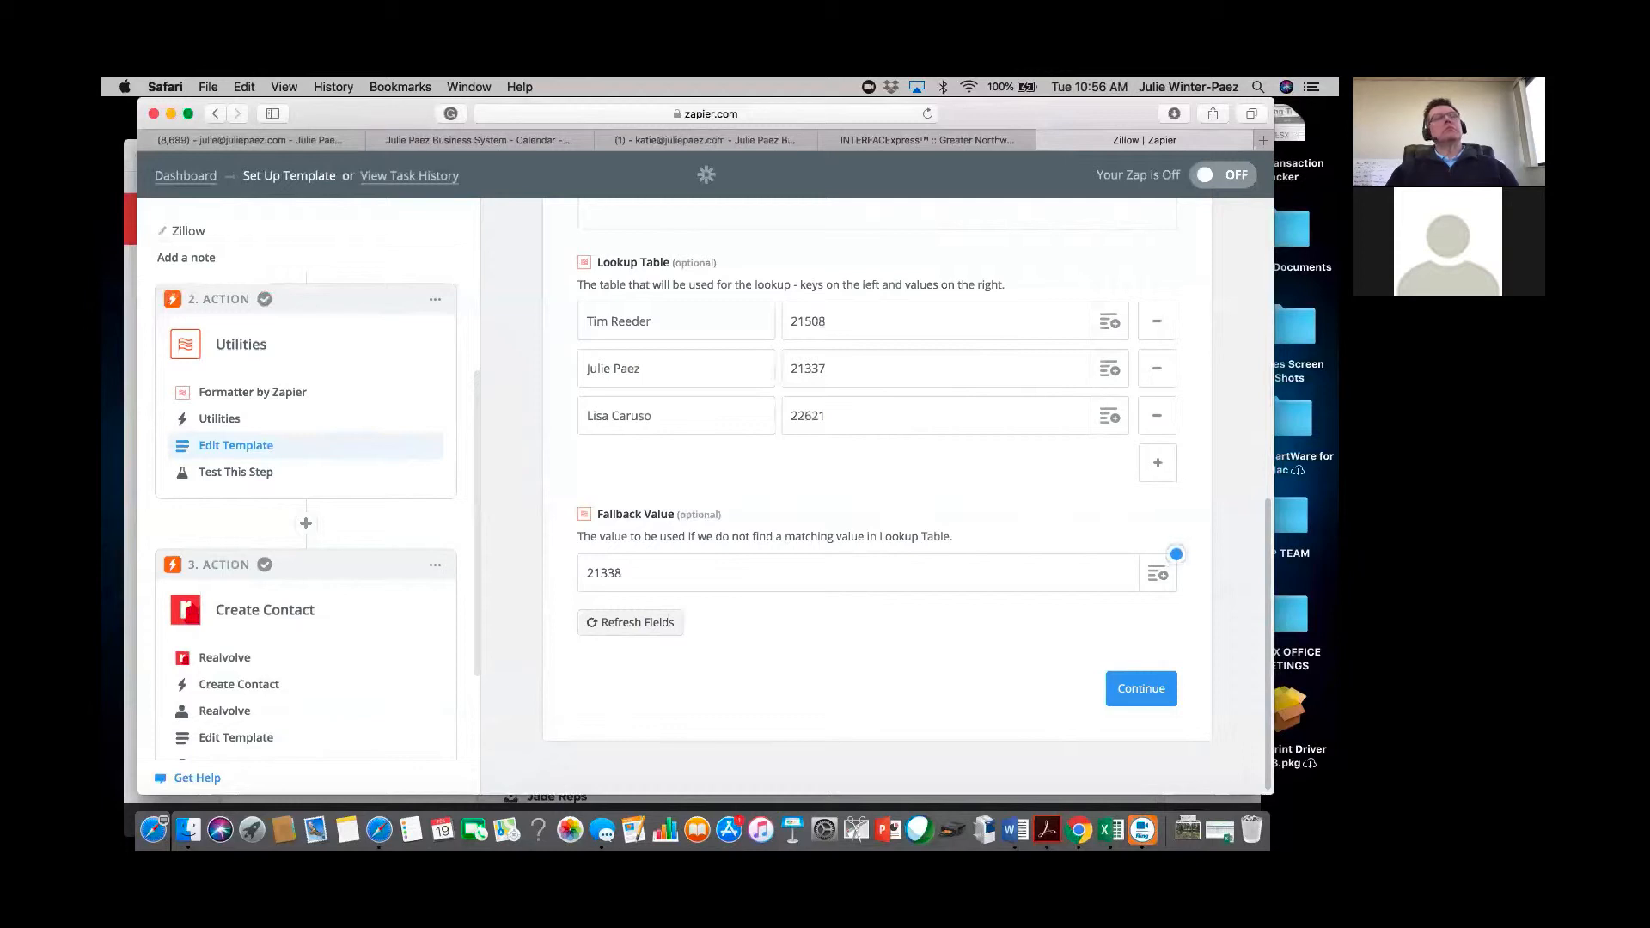
Return to the Create Contact fields and open the Record Owner dropdown of Realvolve users.
left_click(255, 738)
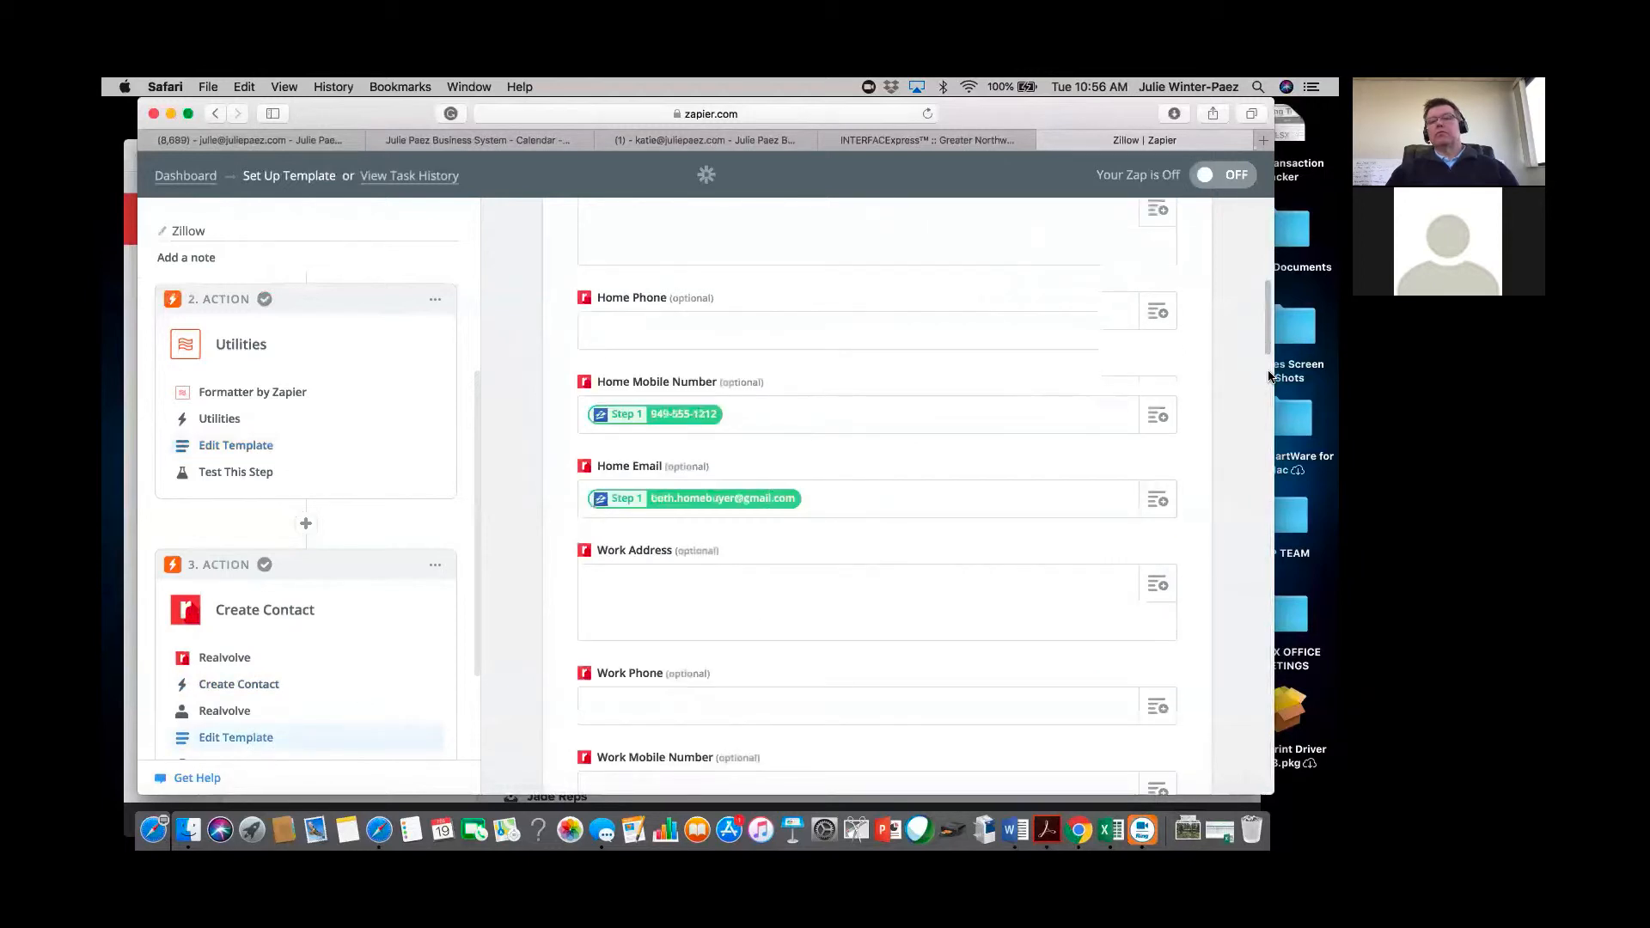
left_click_drag(1269, 343, 1272, 481)
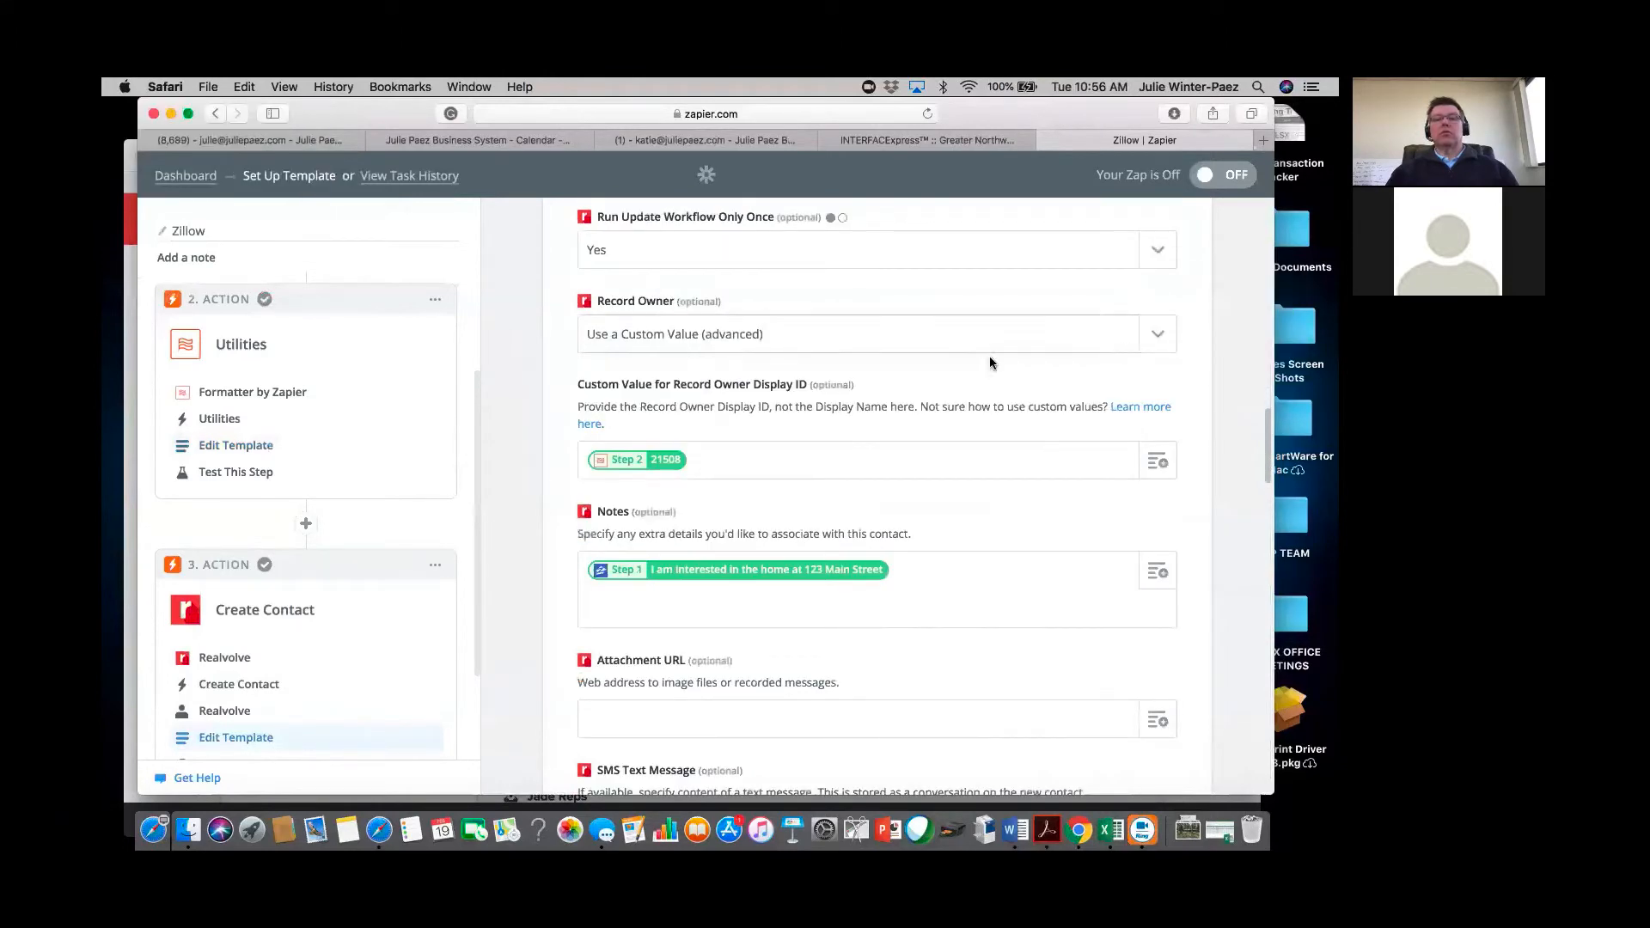
left_click(1160, 336)
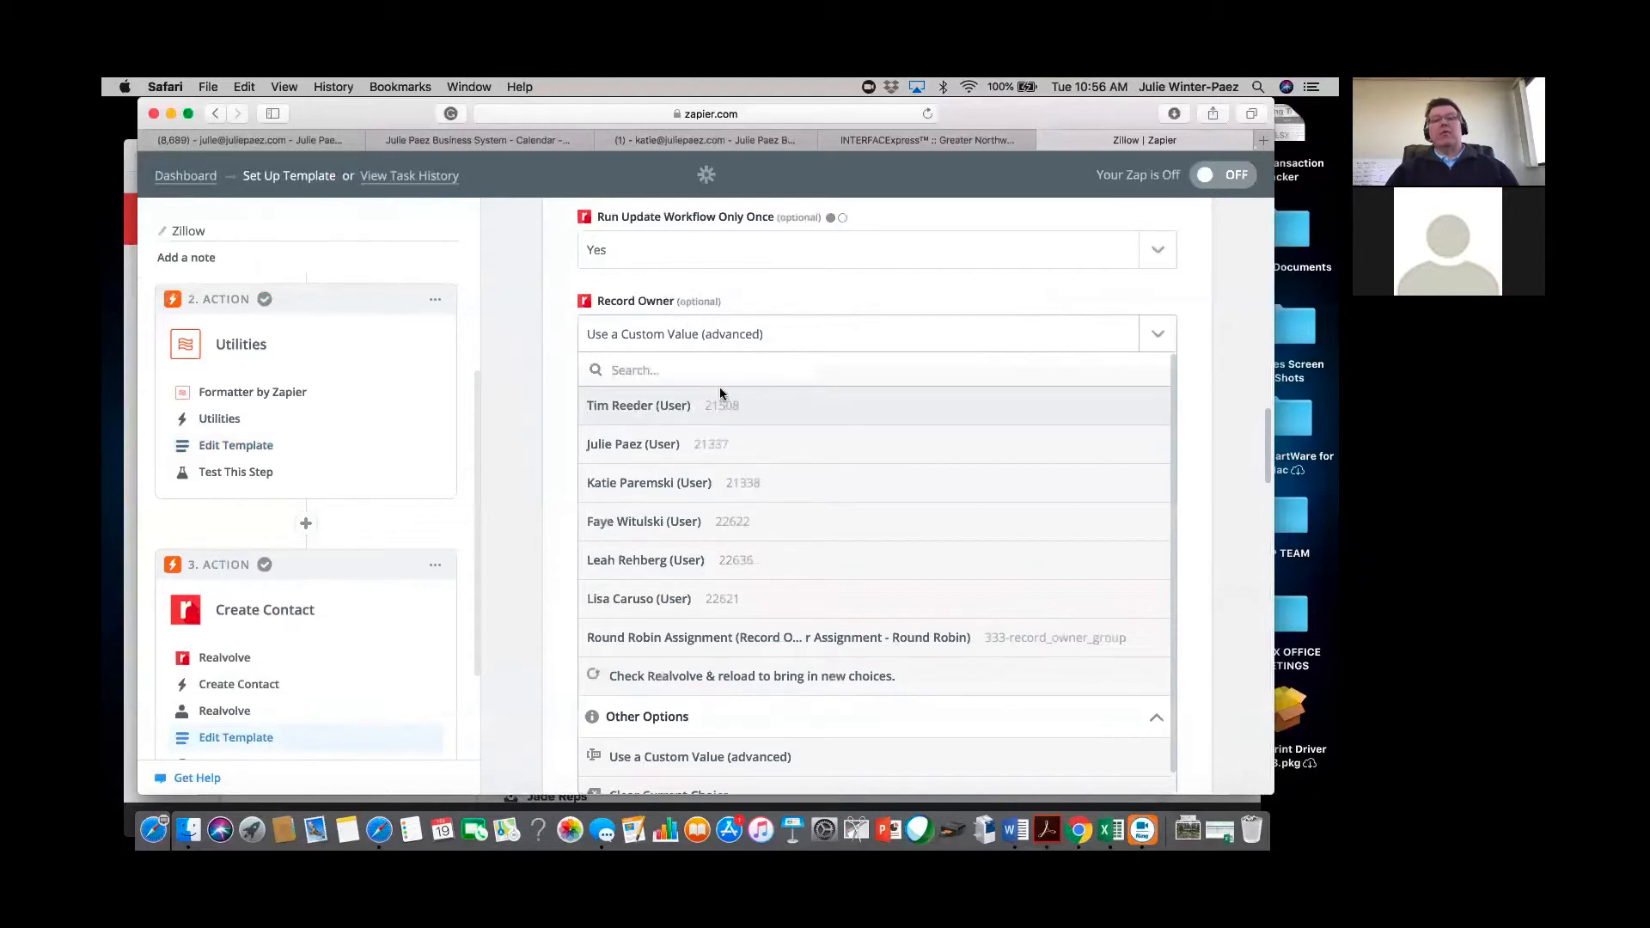
Close the Record Owner list unchanged, keeping 'Use a Custom Value (advanced)', and return to the form's top.
left_click(566, 345)
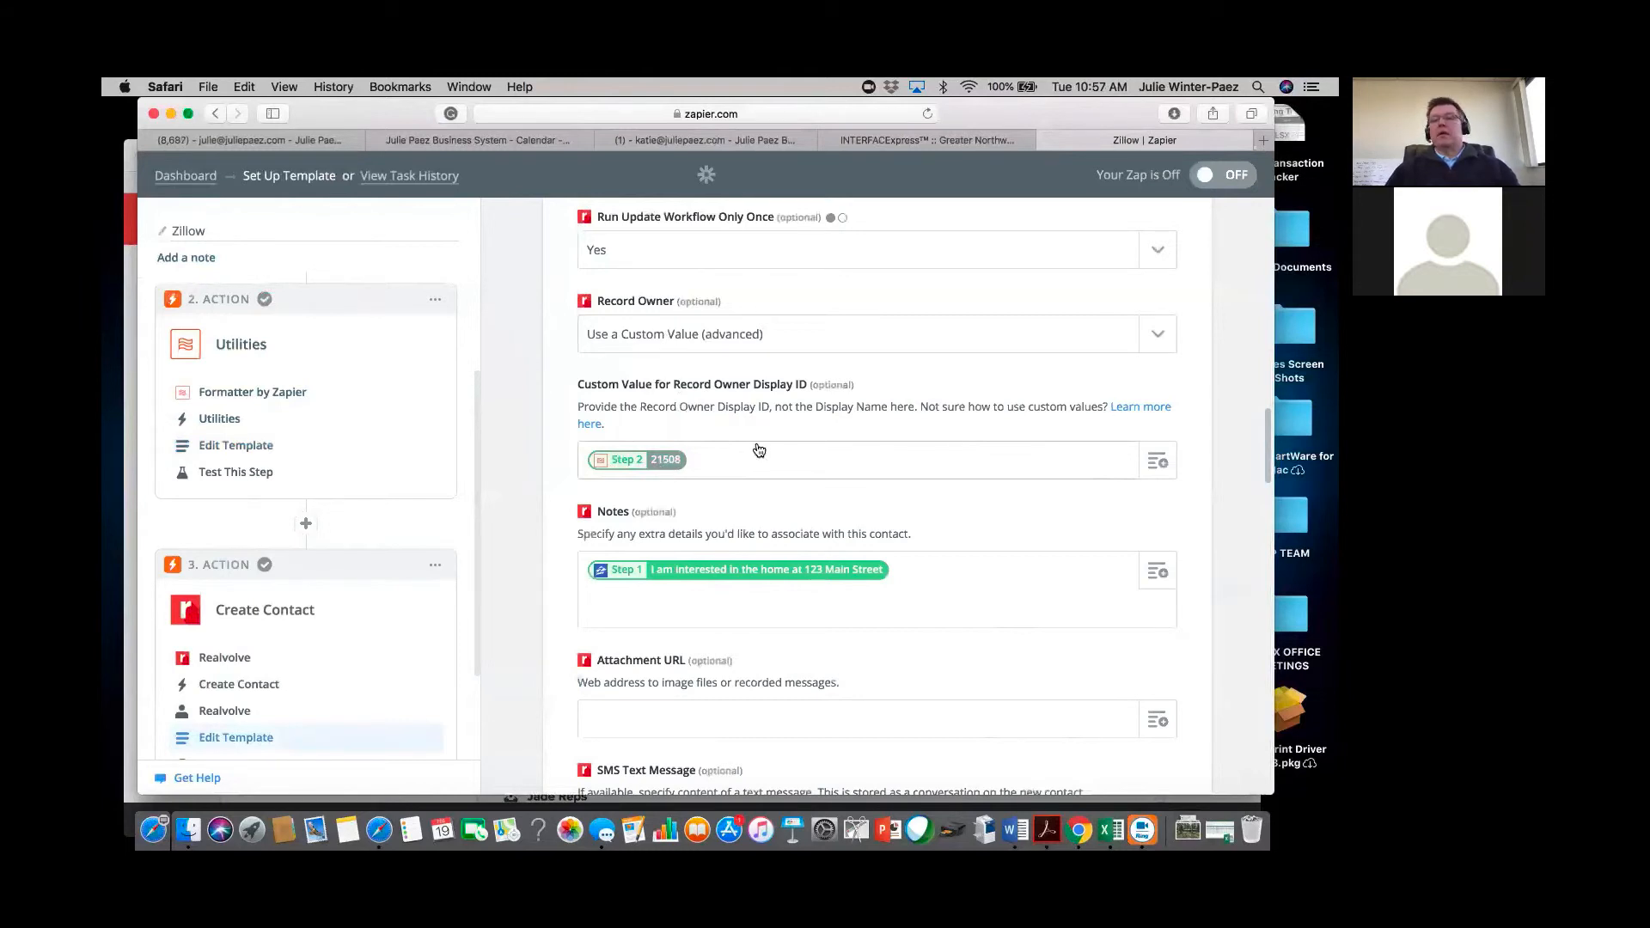
left_click_drag(1272, 430, 1278, 317)
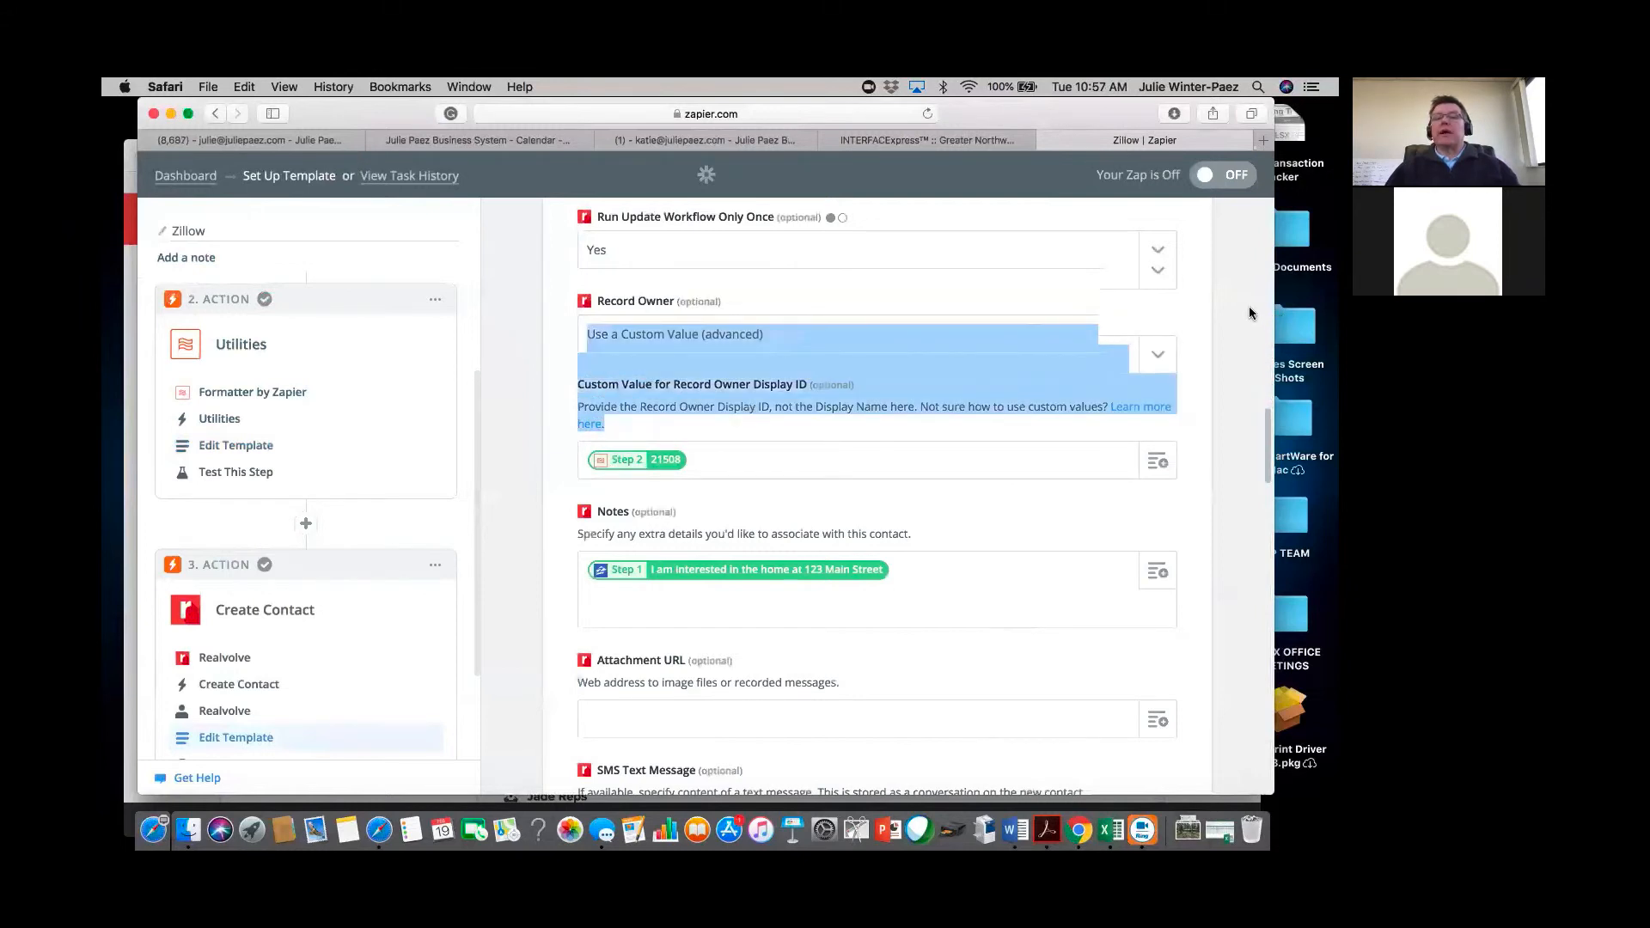
scroll(1249, 306, "up", 3)
scroll(1249, 301, "up", 5)
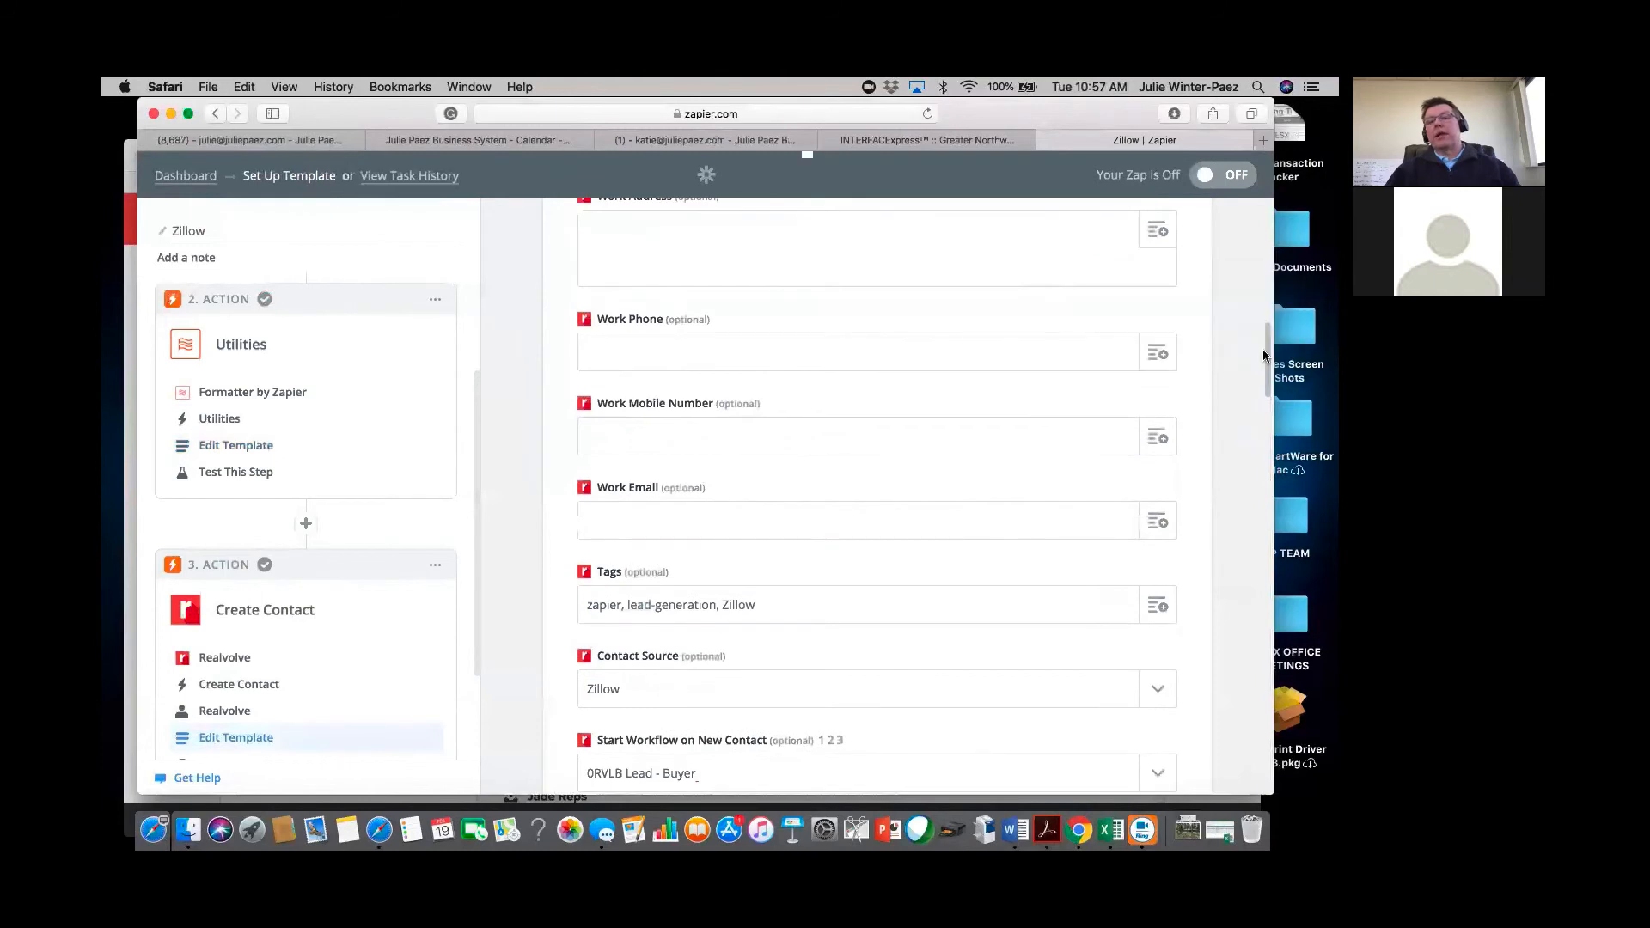
left_click_drag(1268, 342, 1266, 241)
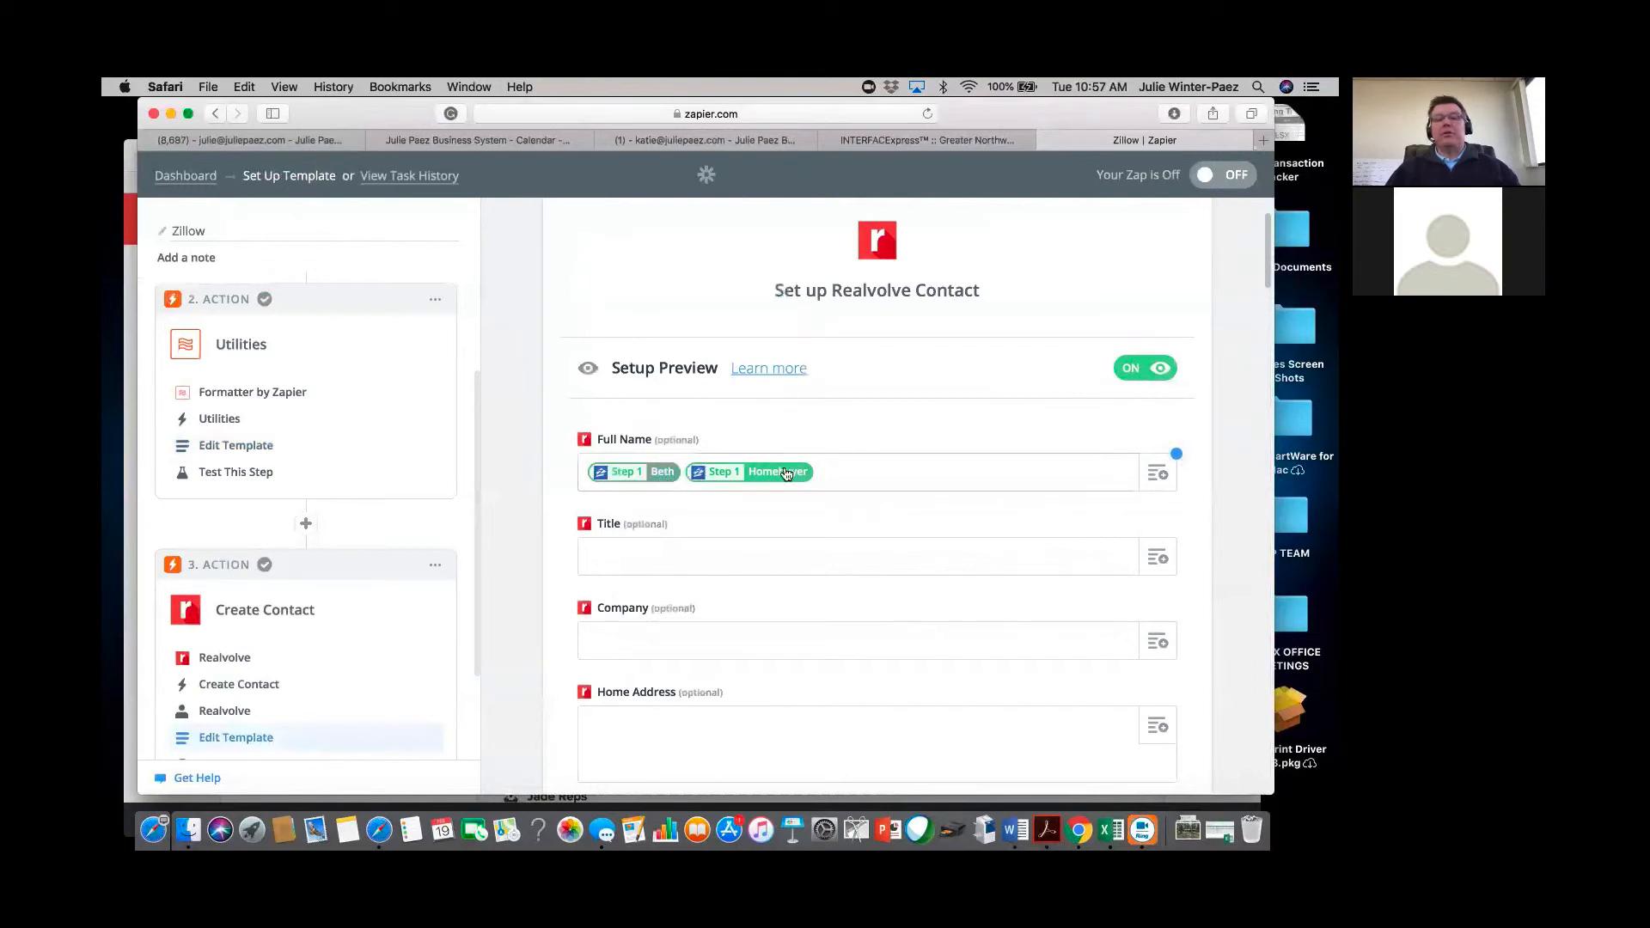
Switch Setup Preview off and scroll through the mapped contact fields down to Continue.
left_click(1156, 372)
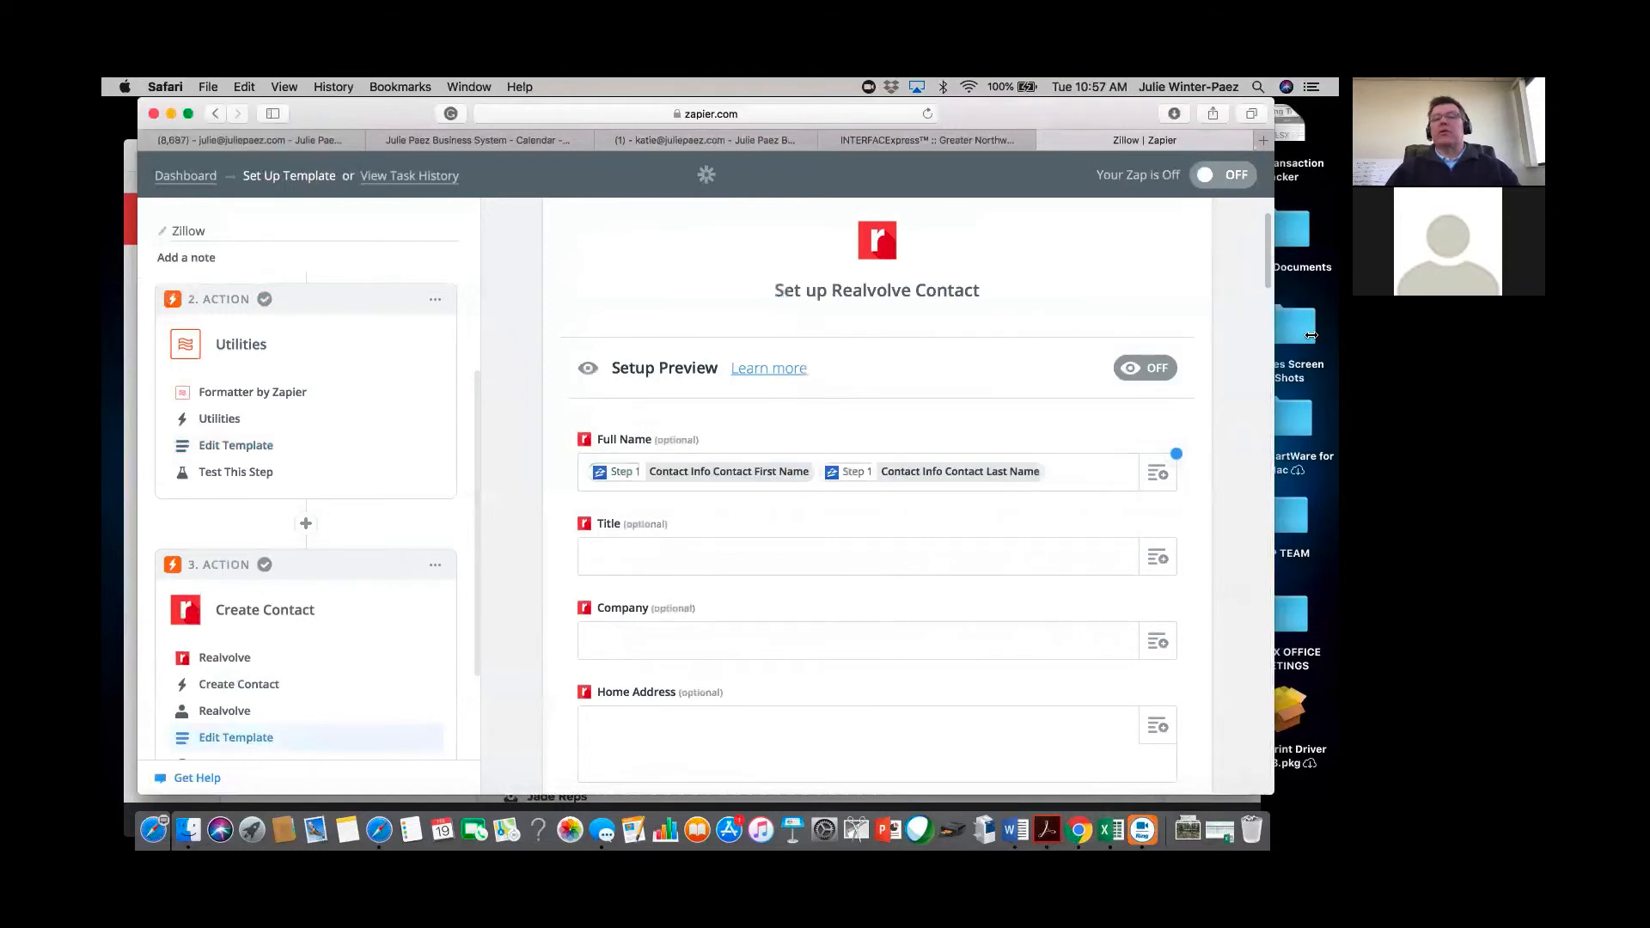
left_click_drag(1270, 316, 1275, 457)
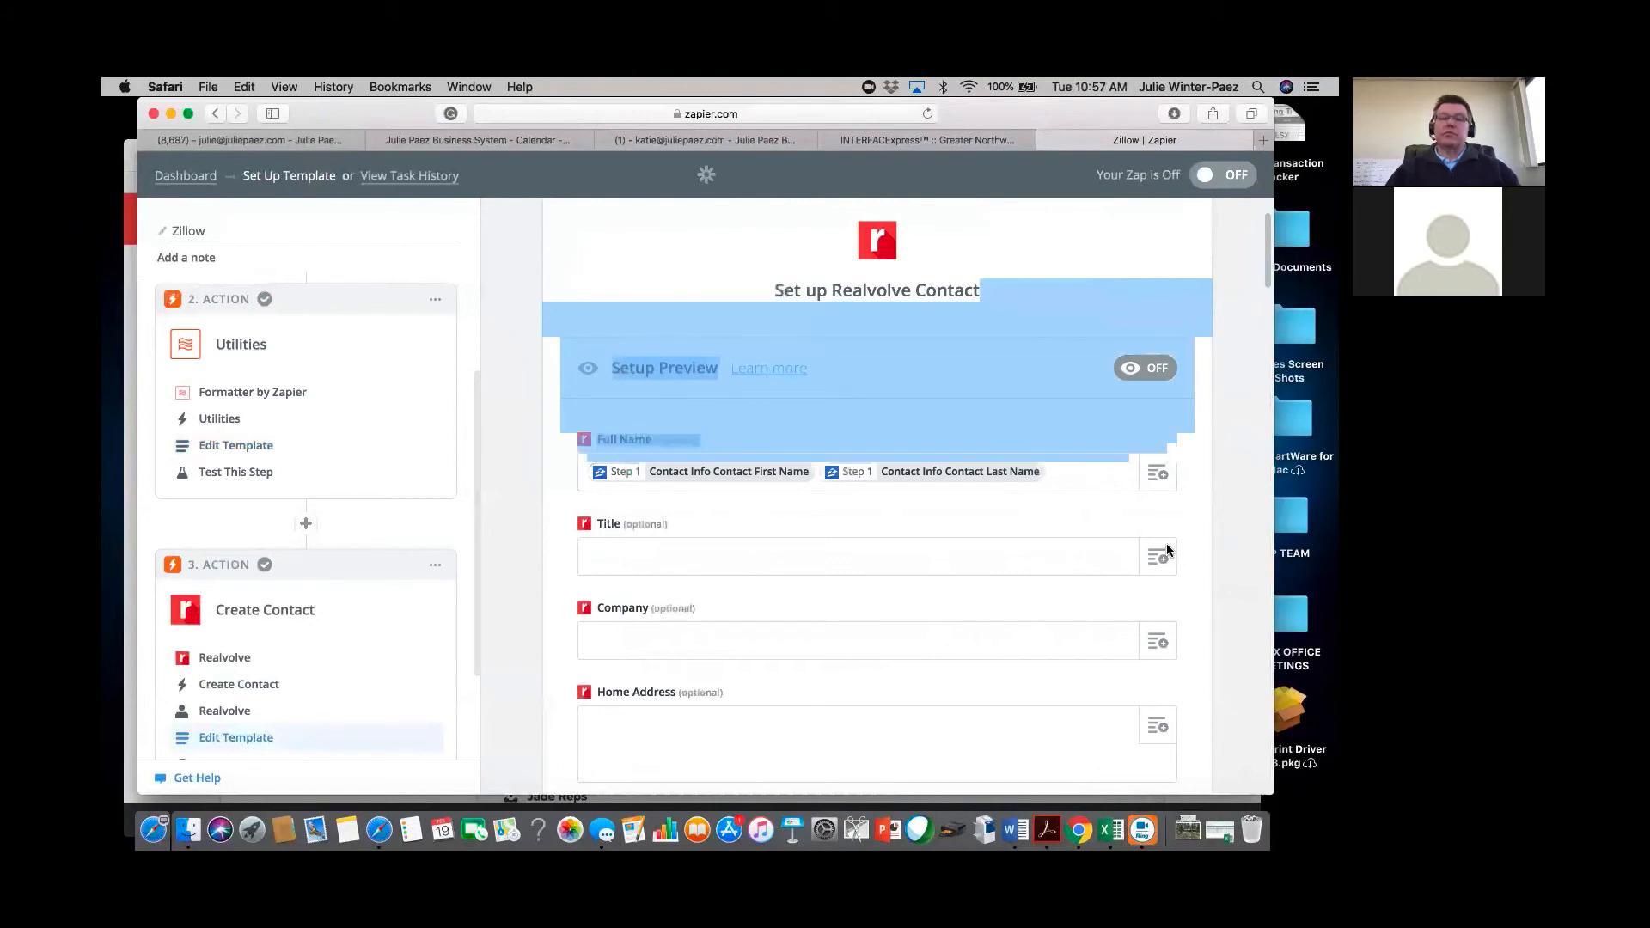
scroll(1167, 543, "down", 10)
scroll(992, 622, "down", 3)
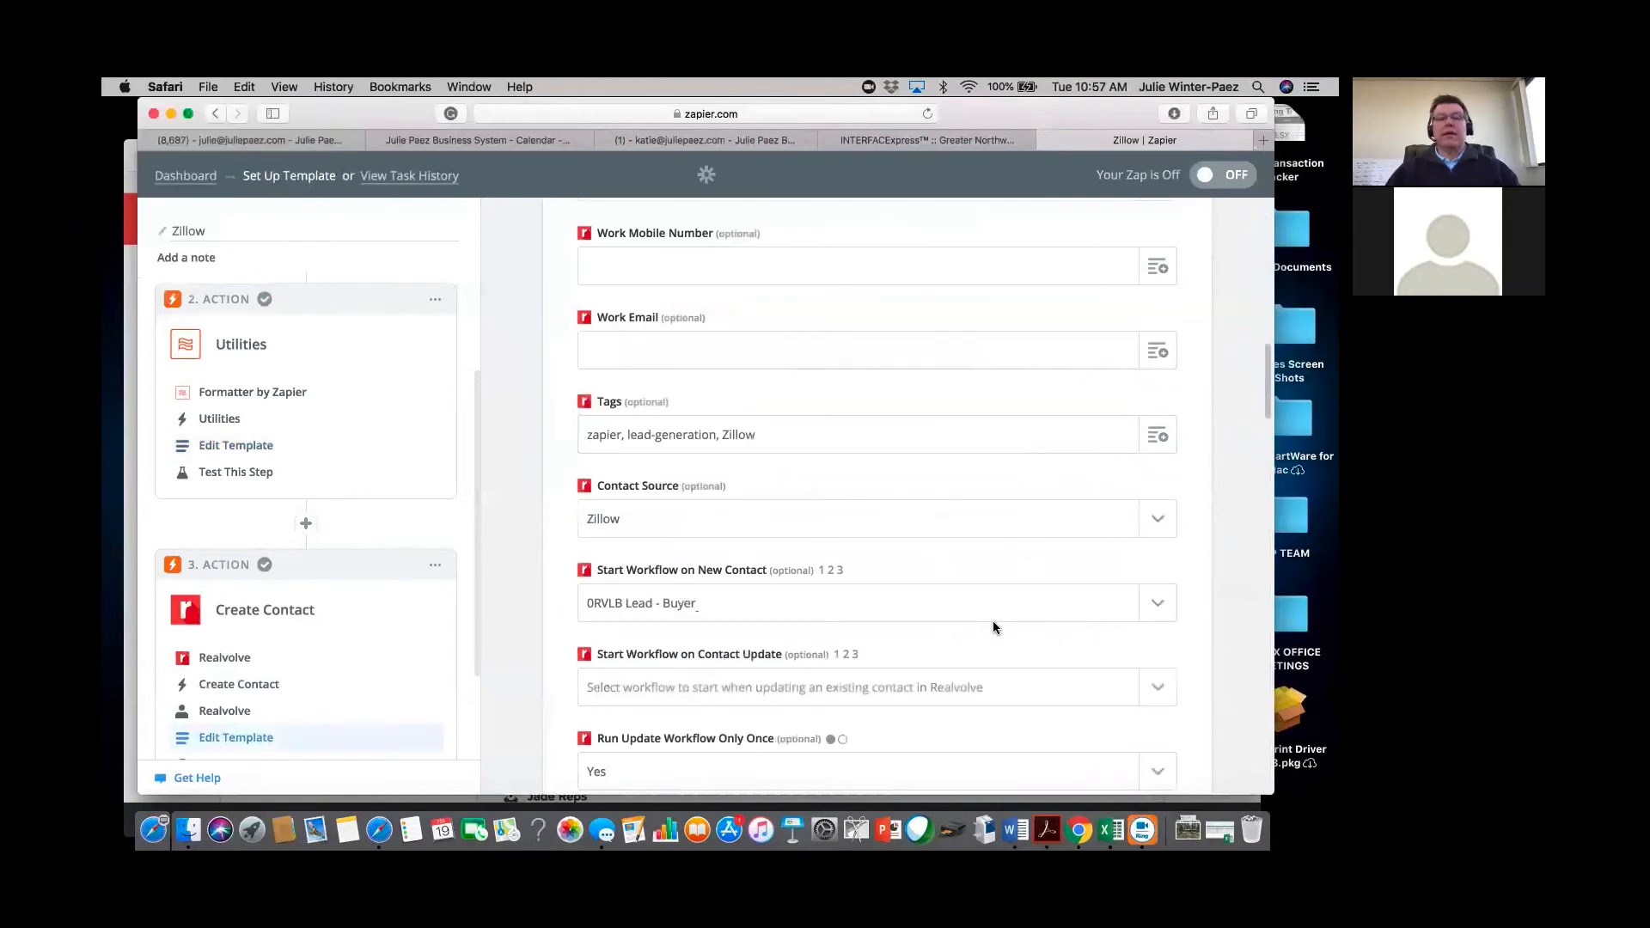
scroll(992, 622, "down", 12)
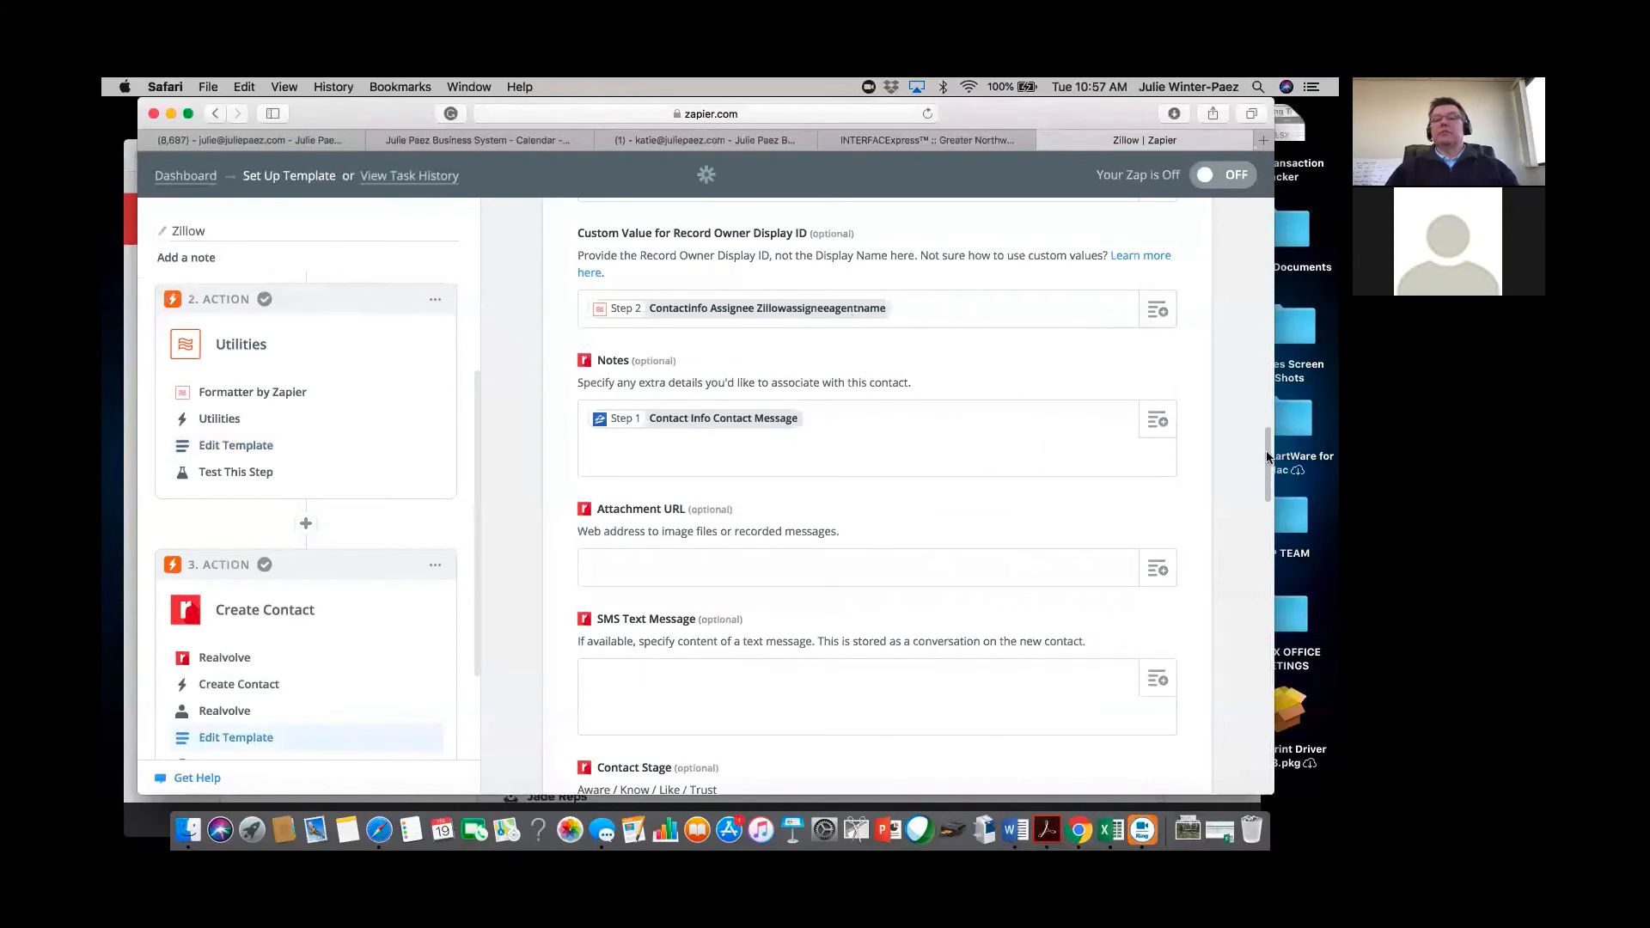
left_click_drag(1268, 465, 1267, 654)
scroll(1267, 653, "down", 2)
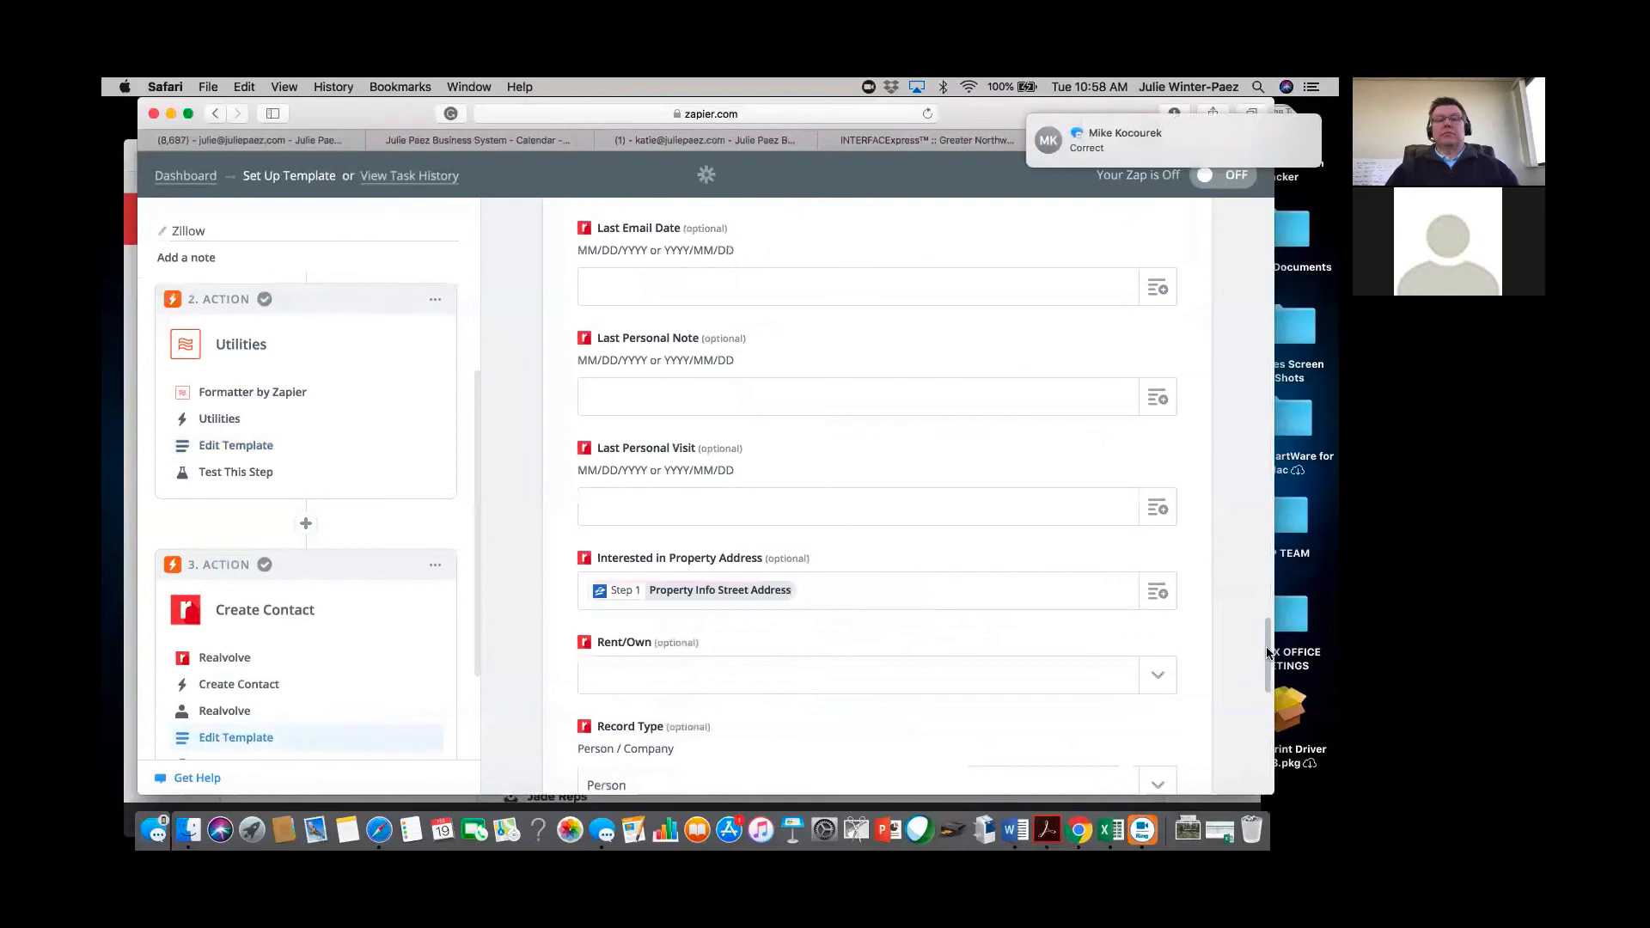
scroll(1267, 654, "down", 10)
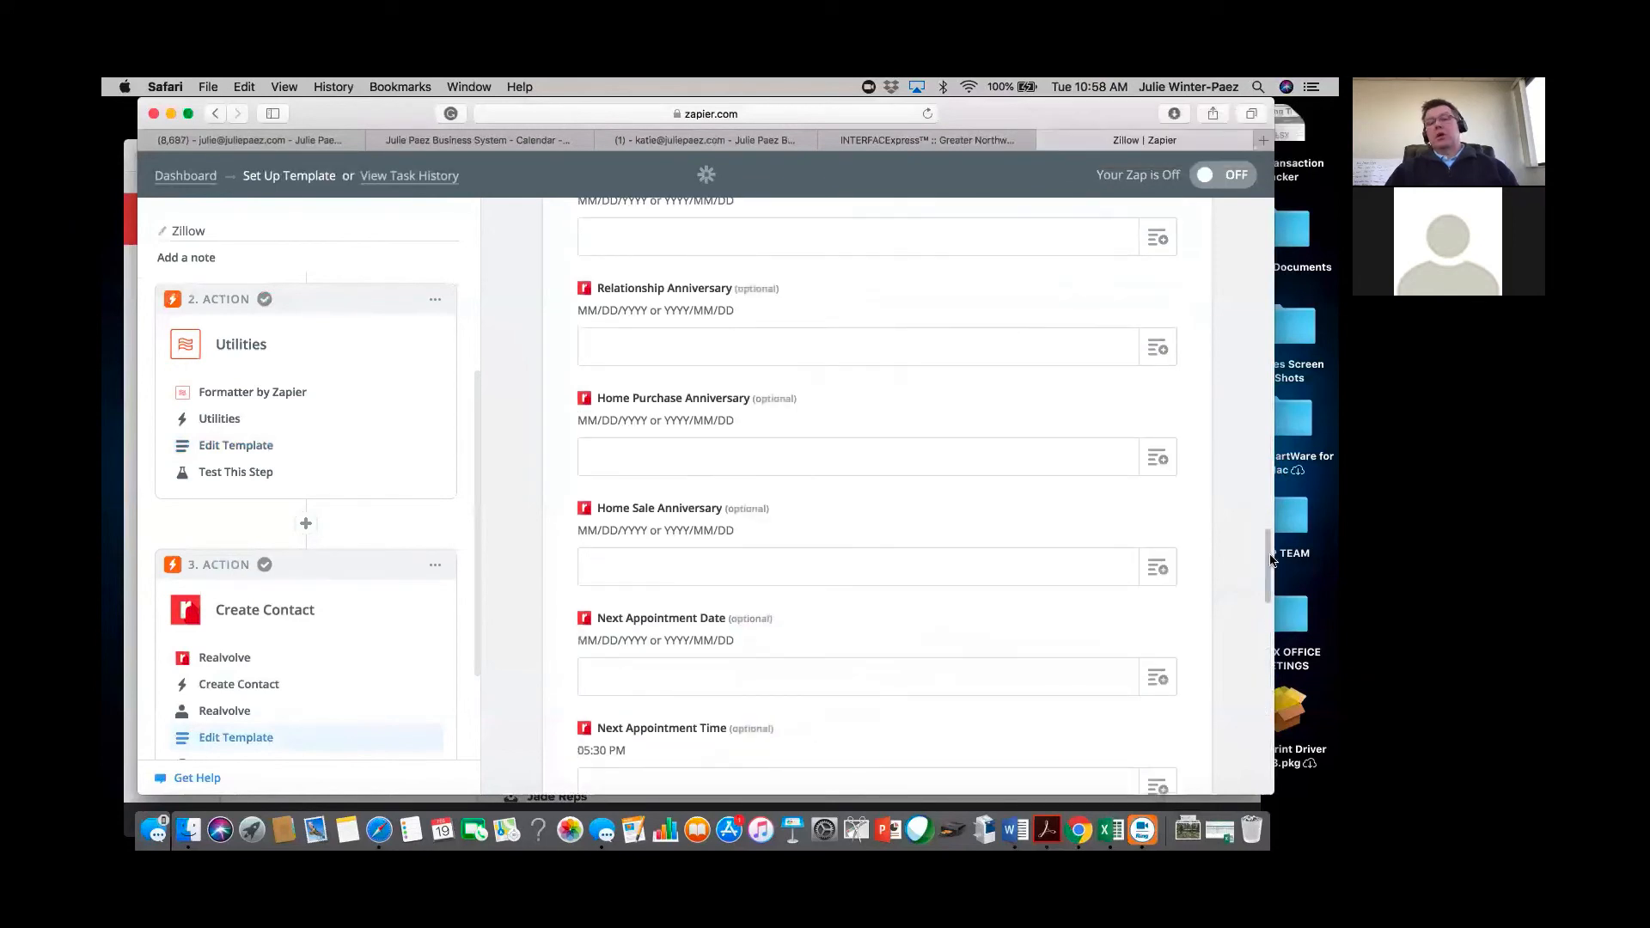
scroll(1111, 702, "down", 10)
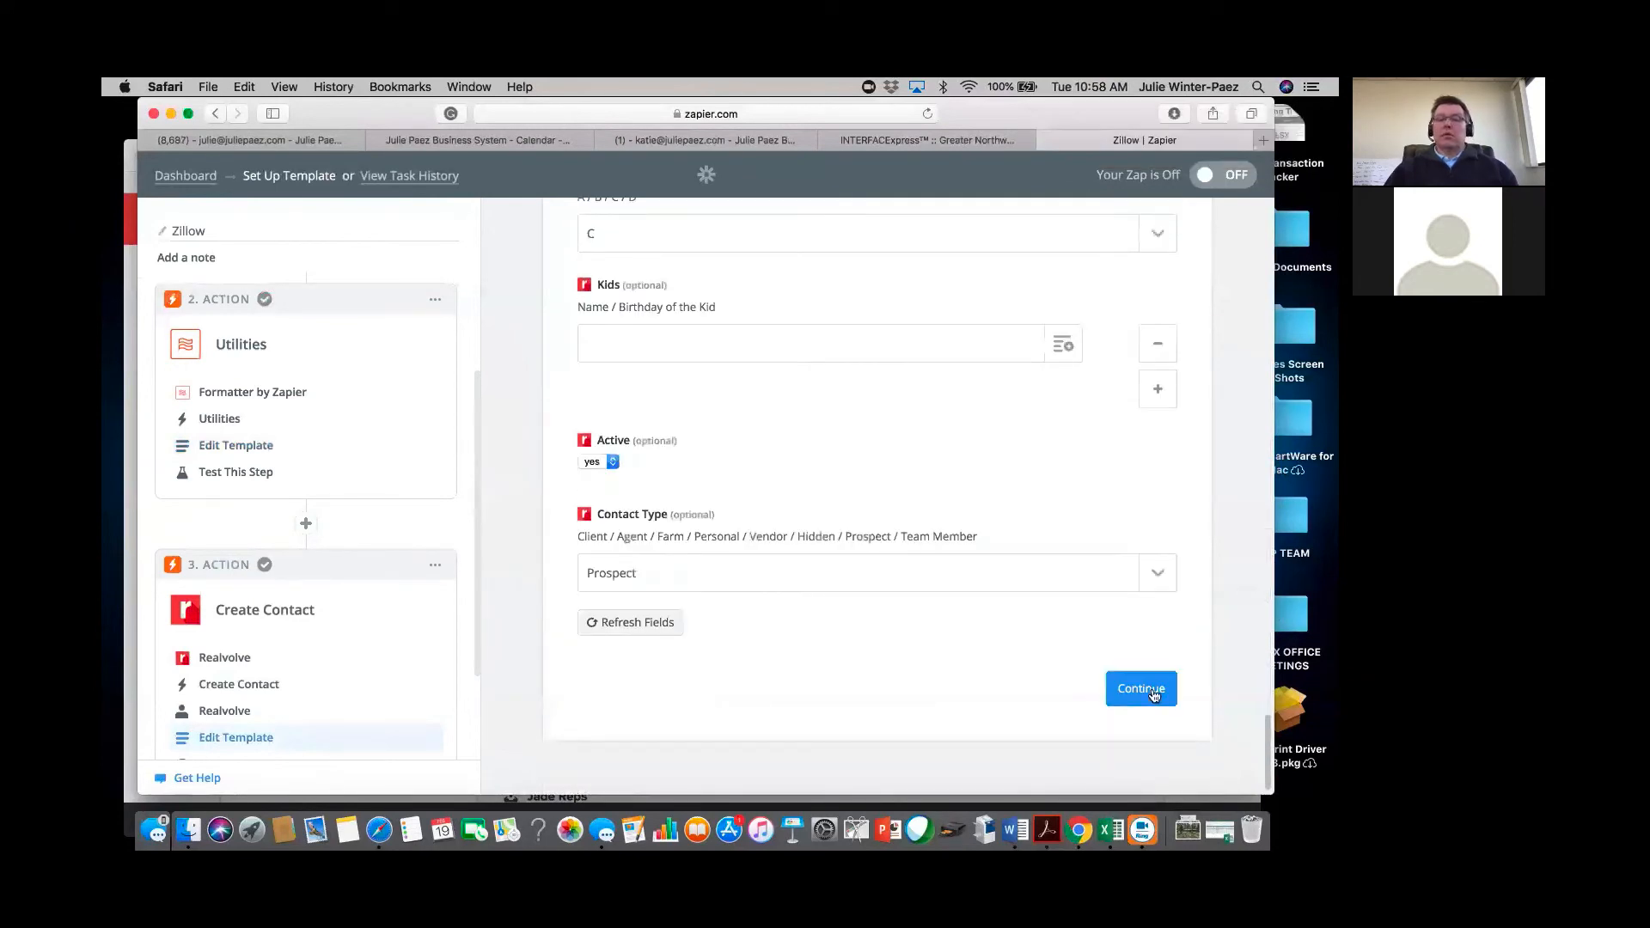
Test the Realvolve Create Contact step successfully, finish the Zap, and try switching it on.
left_click(1155, 690)
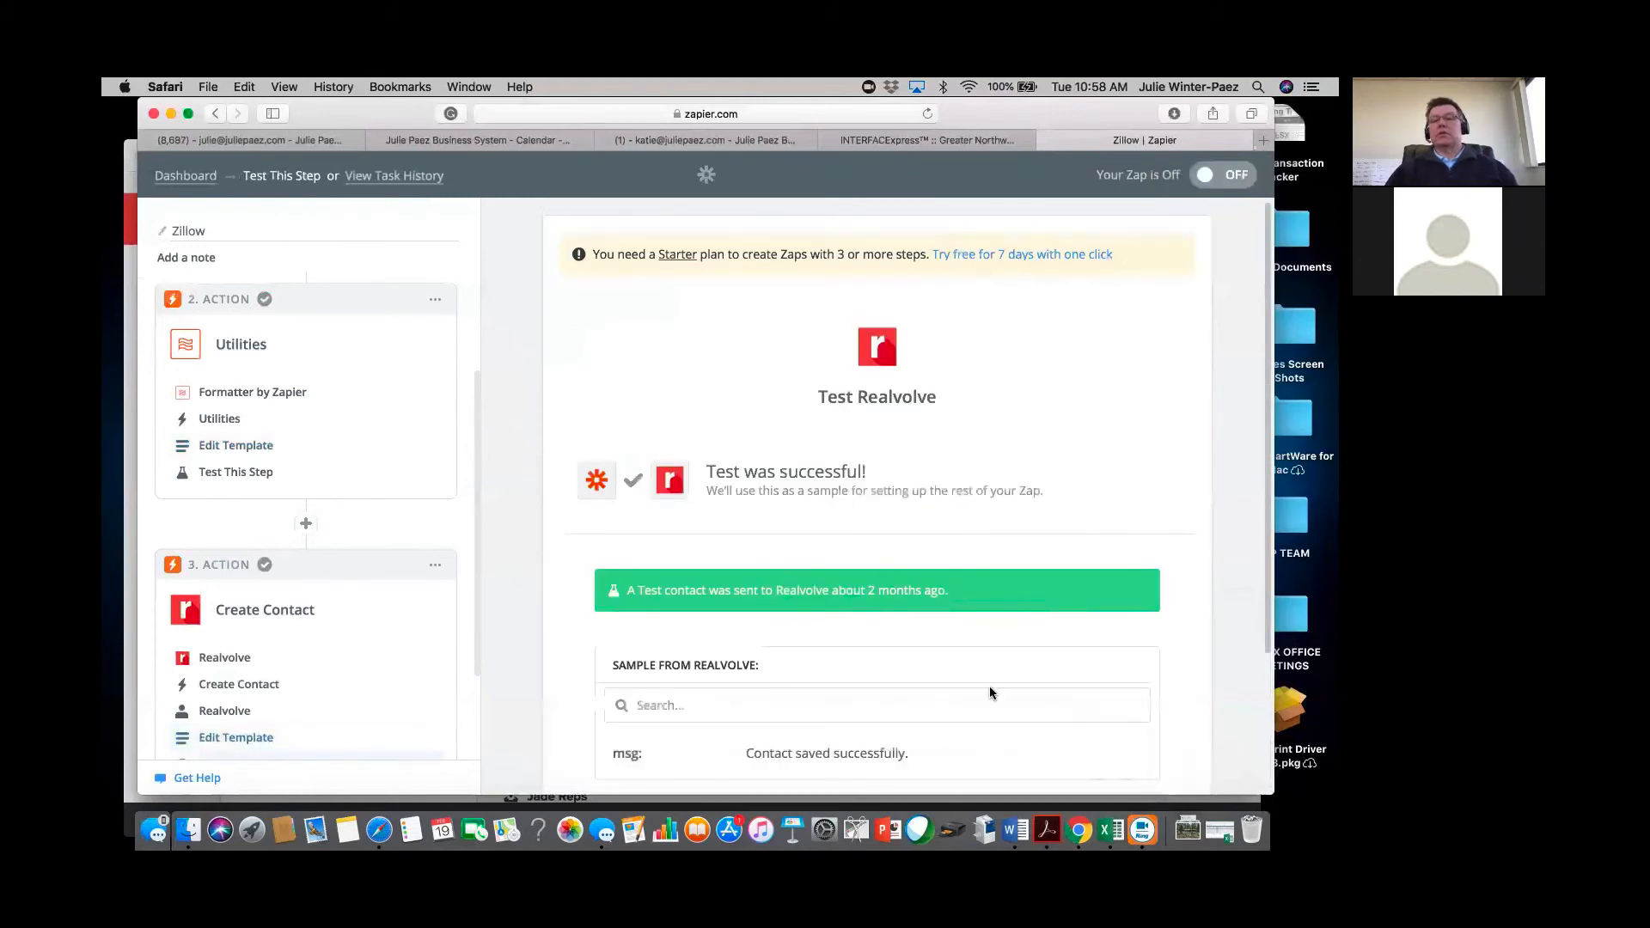
scroll(1269, 593, "down", 5)
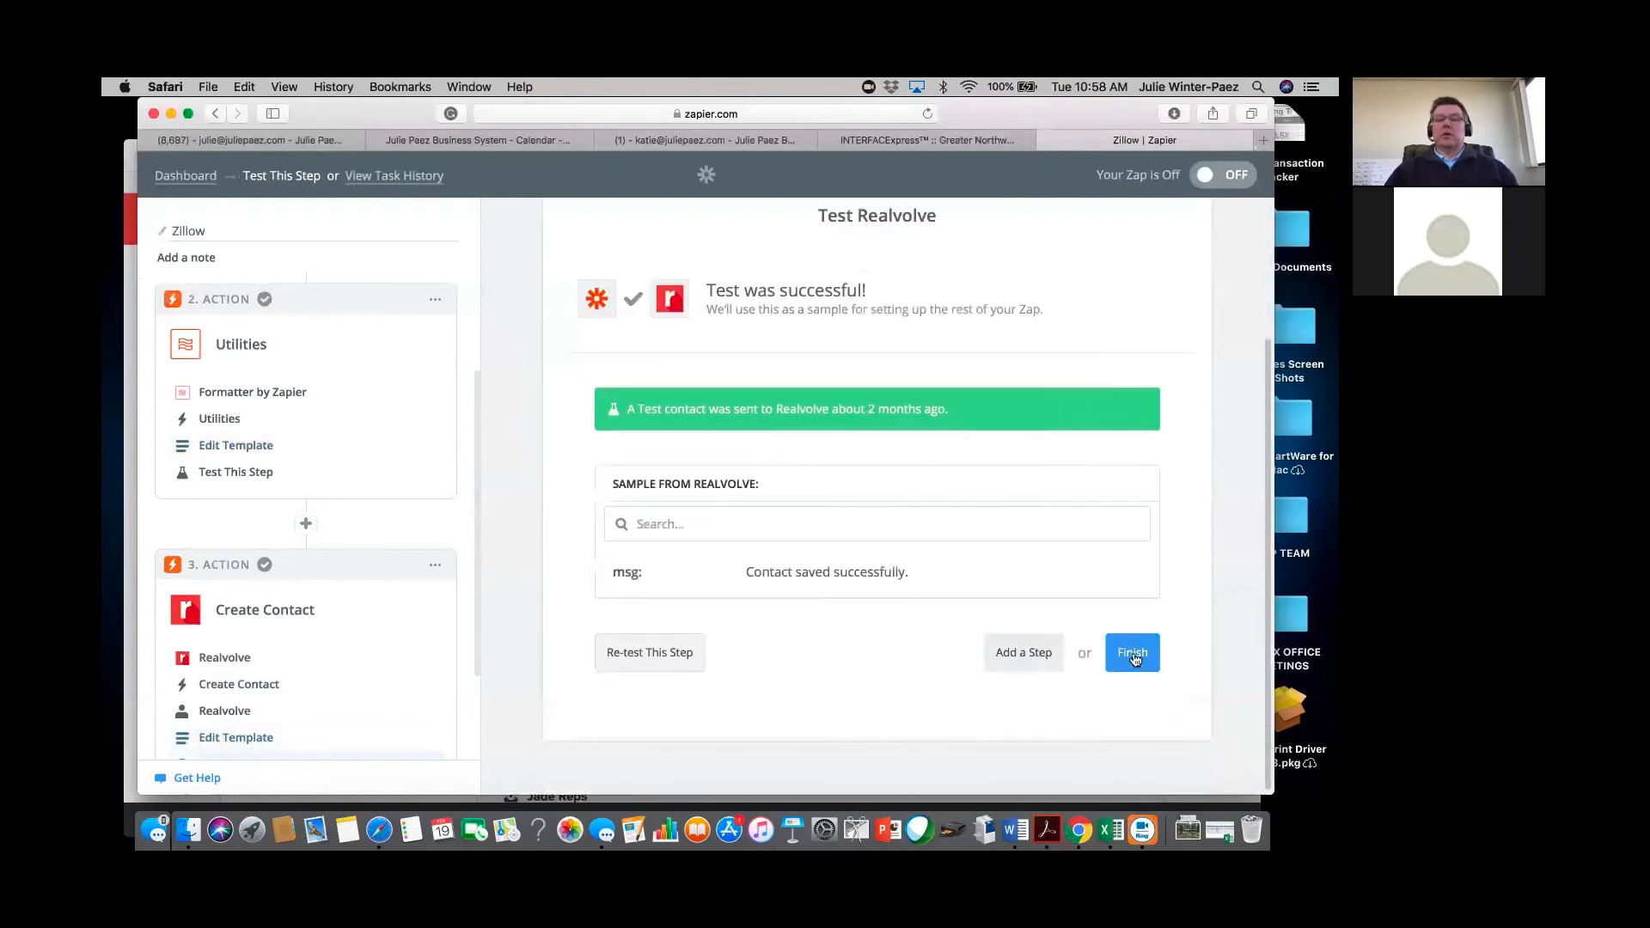
left_click(1135, 654)
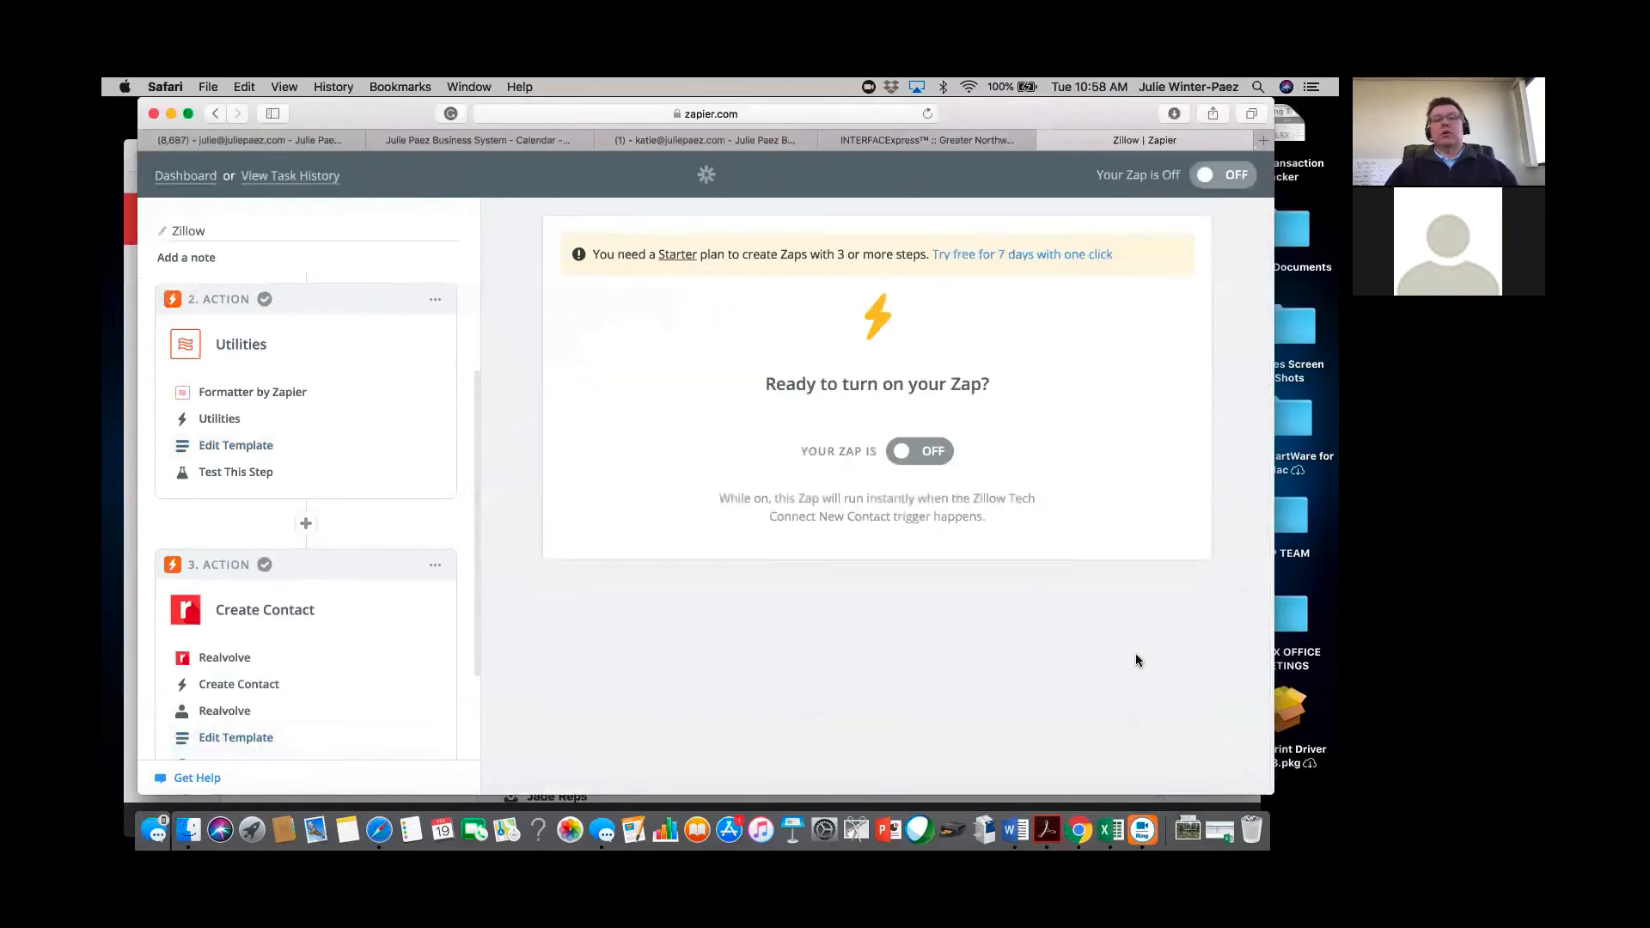
left_click(931, 452)
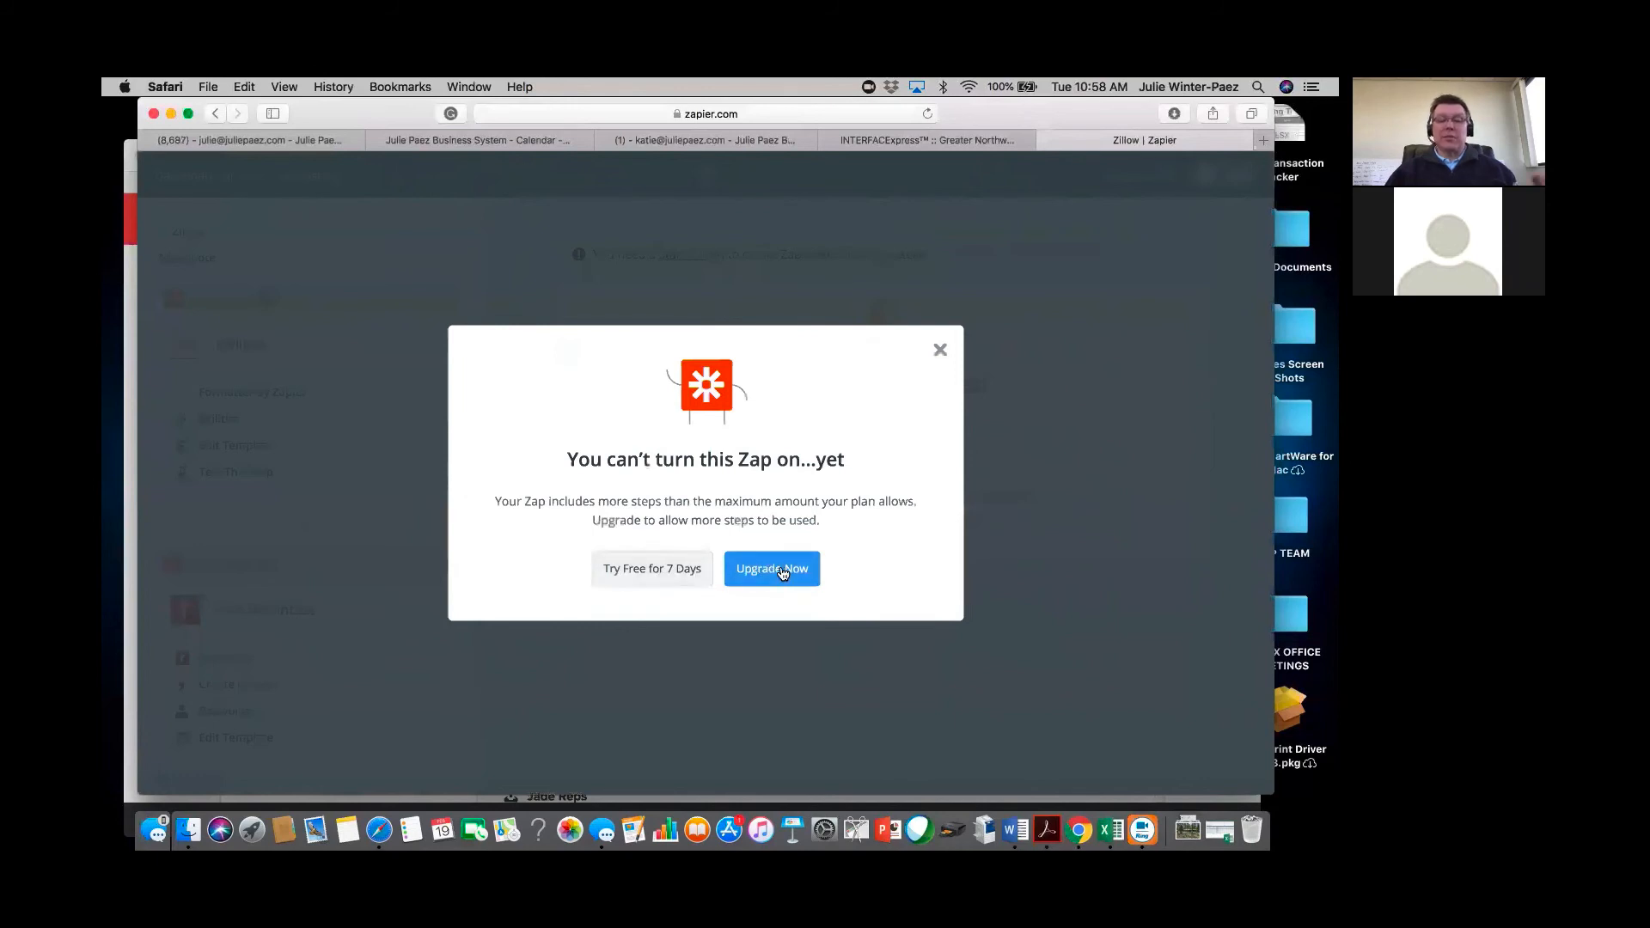
Start the 7-day free trial, switch the Zillow Zap on, and view it on the dashboard.
left_click(651, 572)
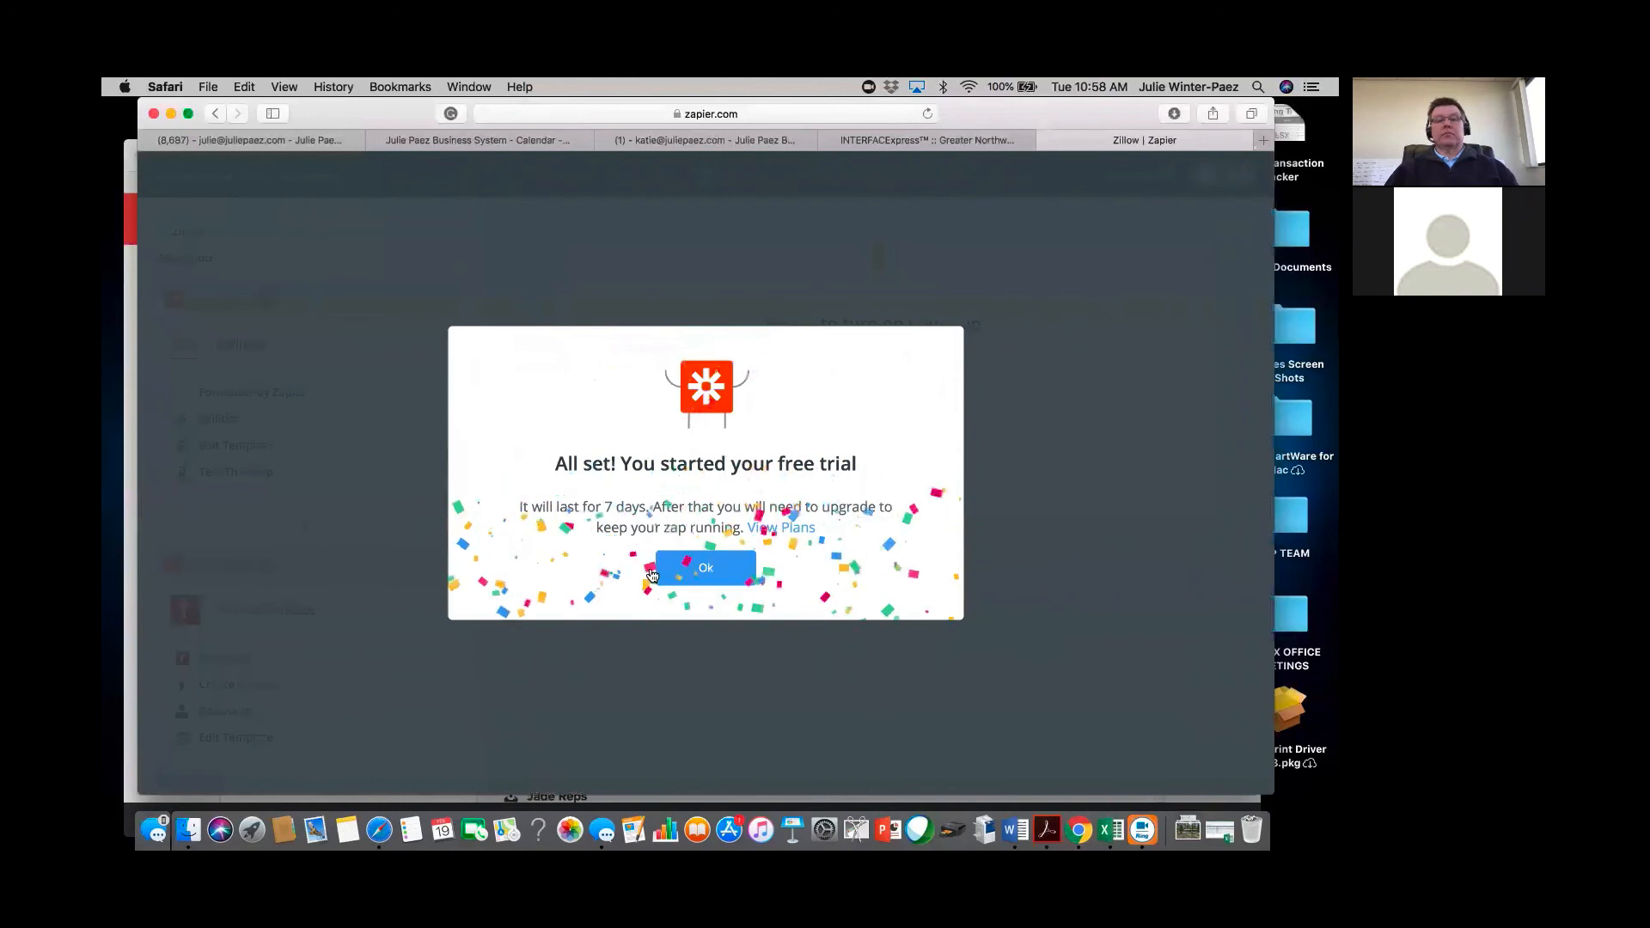
left_click(721, 571)
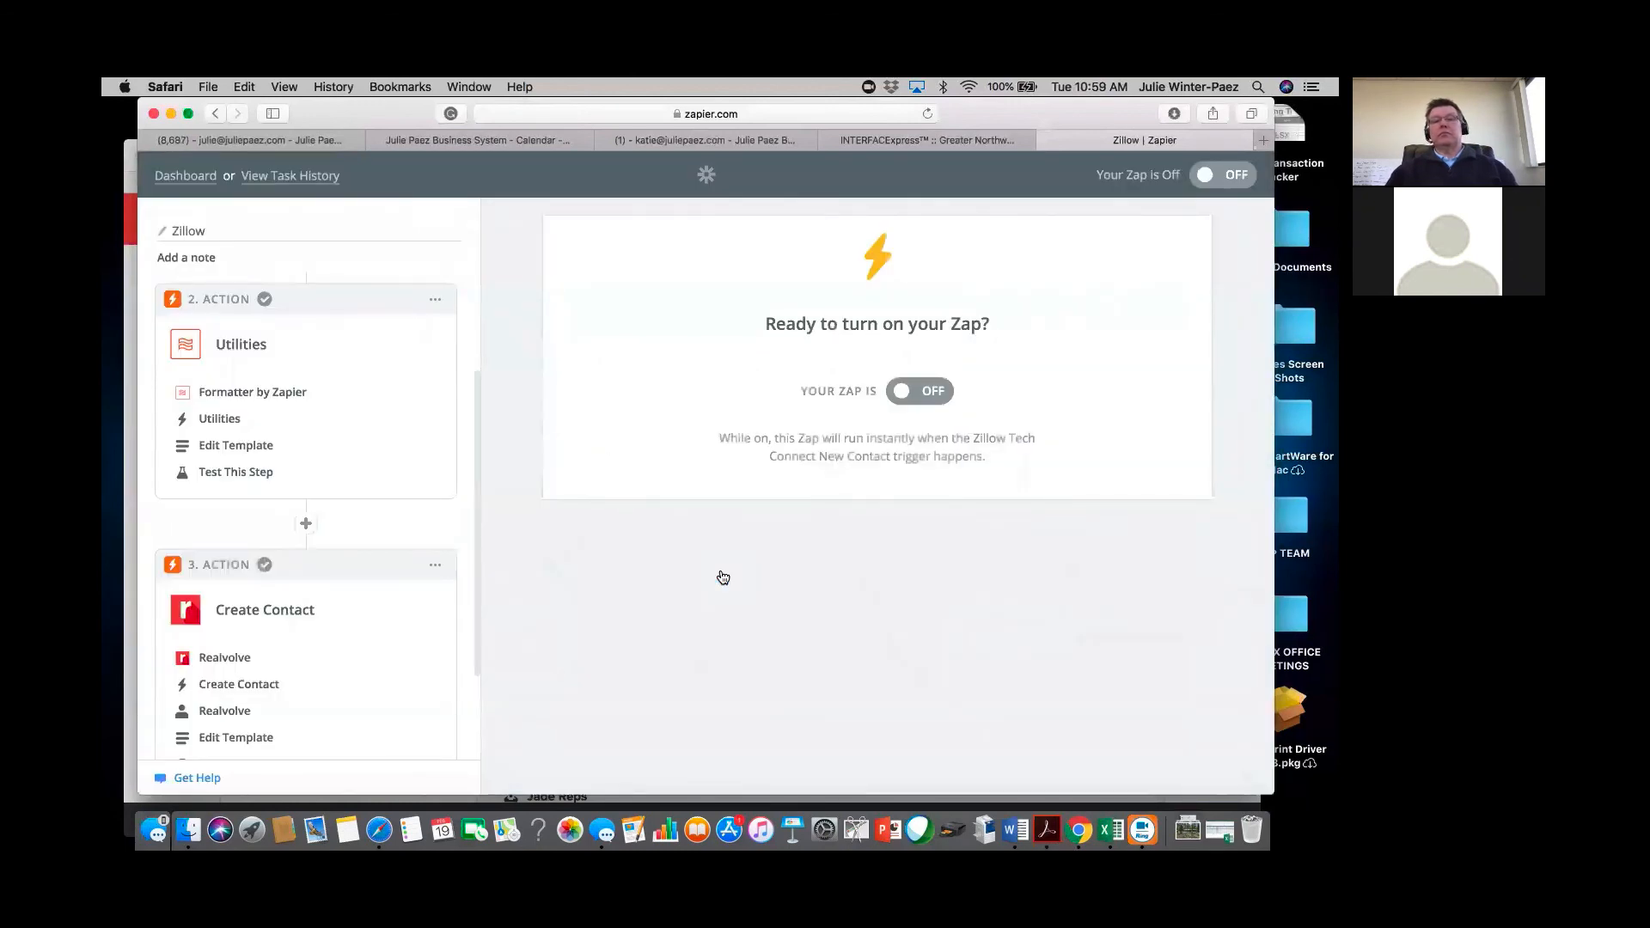
left_click(927, 396)
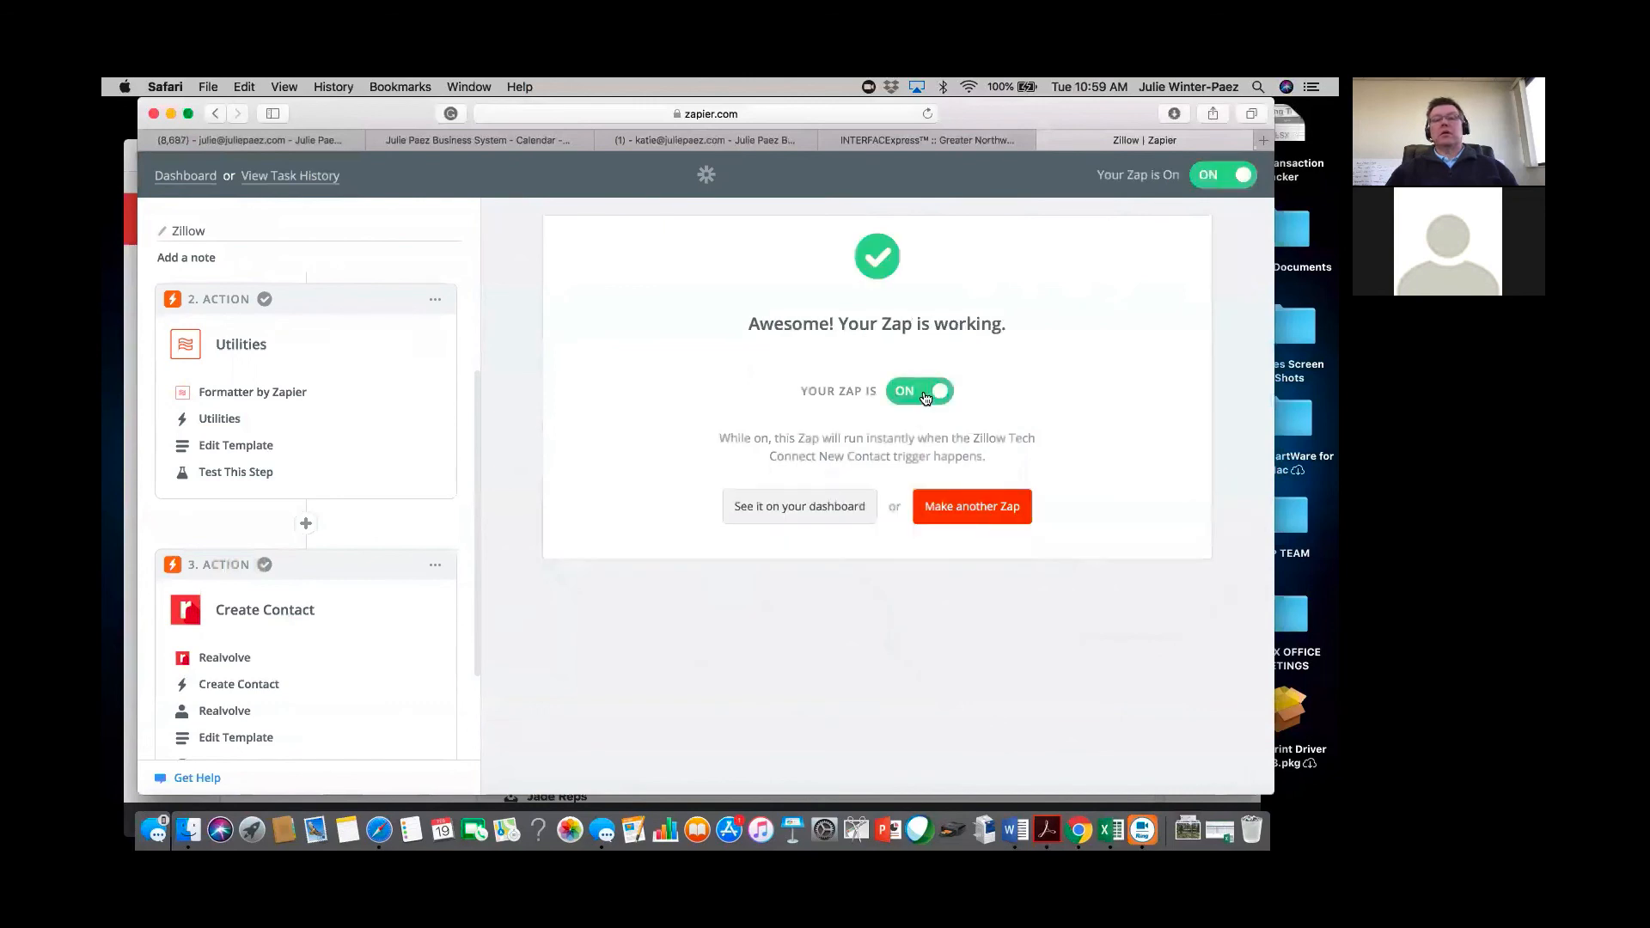
left_click(812, 514)
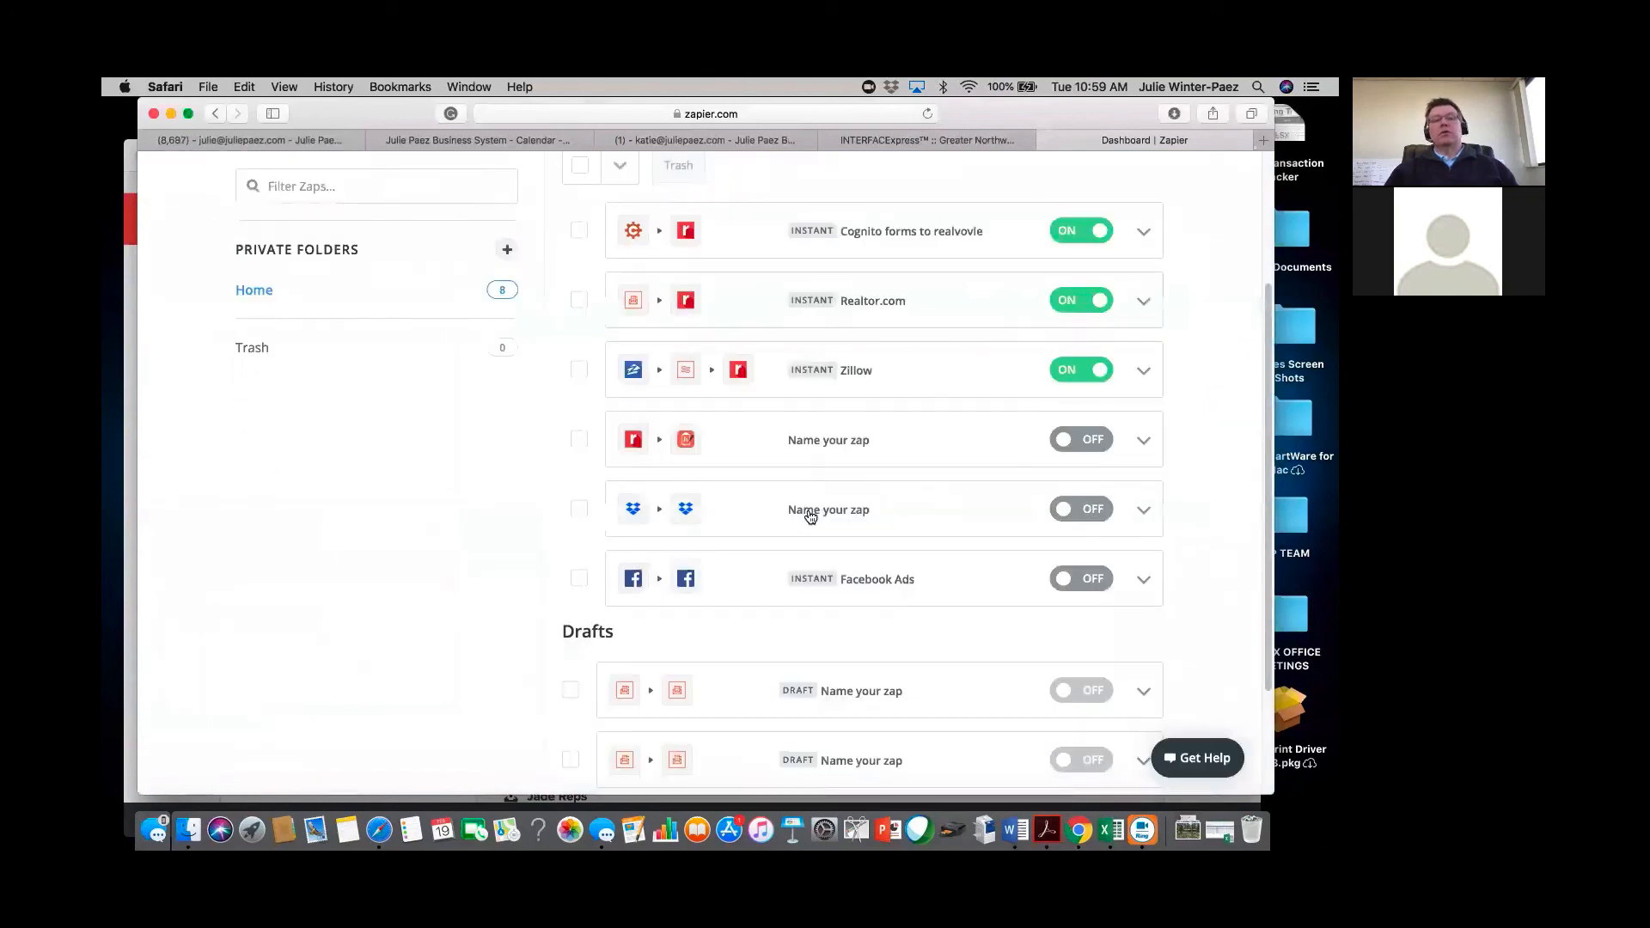